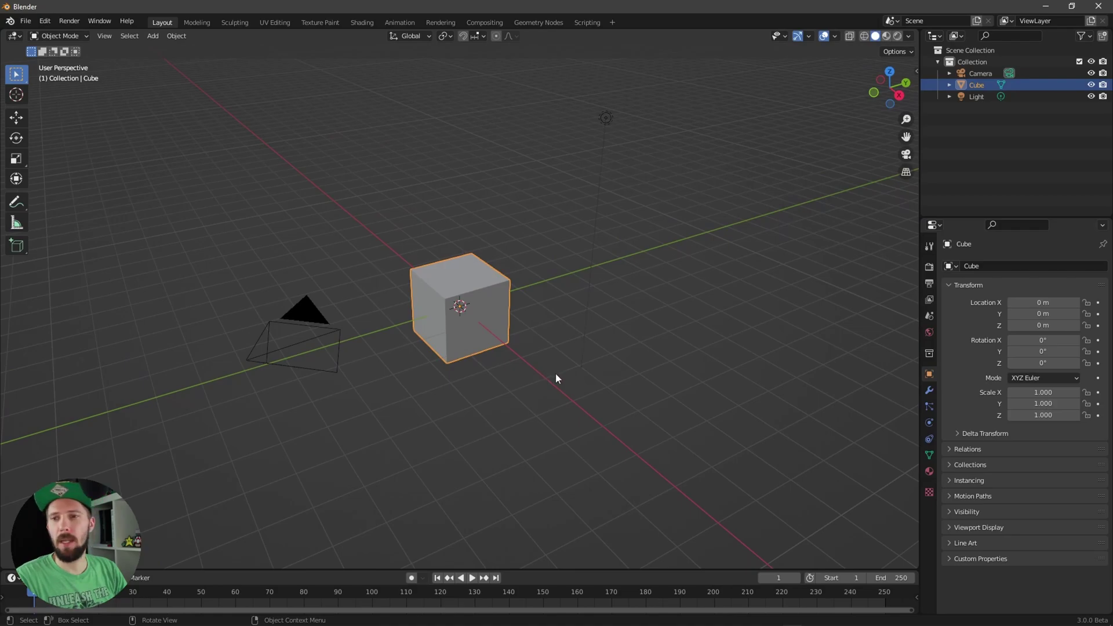
Step: Delete the default cube and bring up File > Import to reach Wavefront (.obj)
{"action": "middle_click_drag", "start_coordinate": [554, 381], "coordinate": [450, 400]}
{"action": "key", "text": "Delete"}
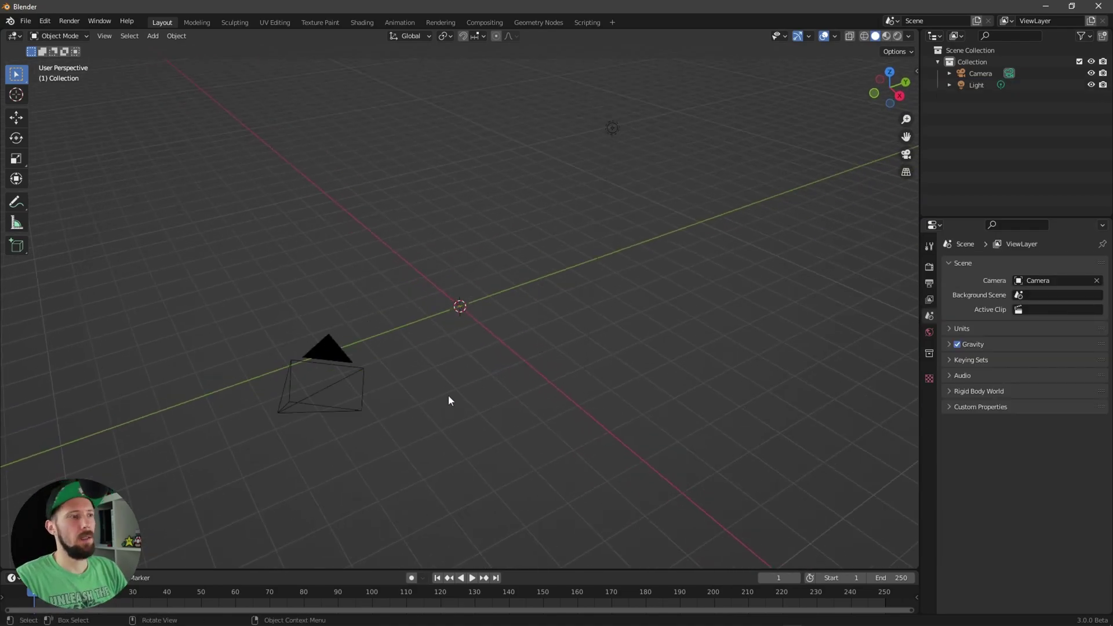
{"action": "left_click", "coordinate": [25, 21]}
{"action": "mouse_move", "coordinate": [97, 193]}
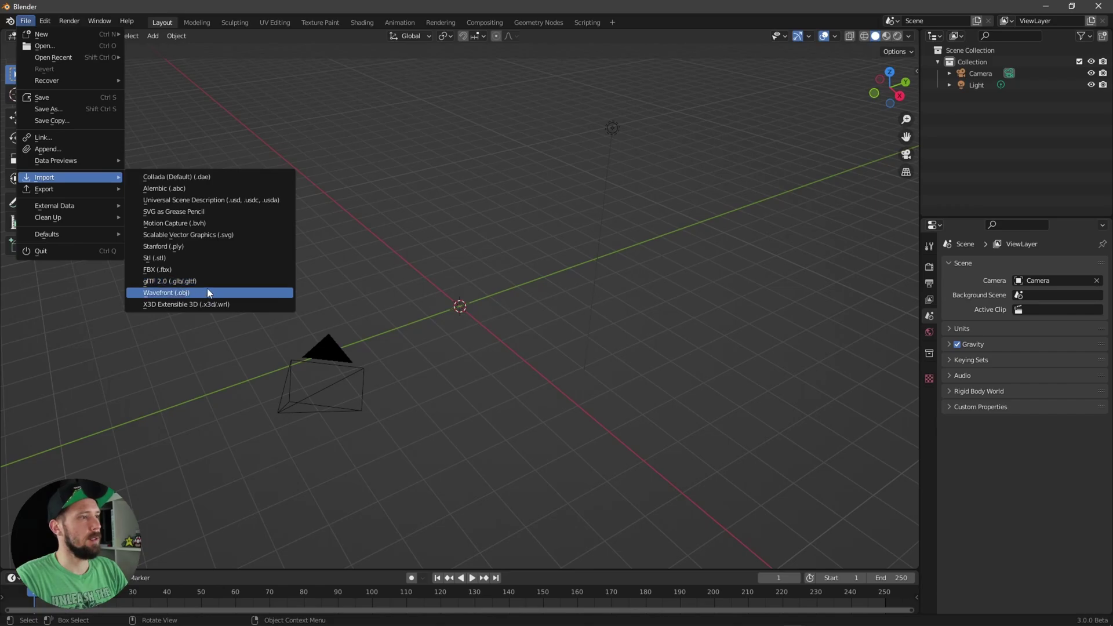
Step: Import RUST_3d_Low.obj from the RUST_3d folder as a Wavefront model
{"action": "left_click", "coordinate": [207, 293]}
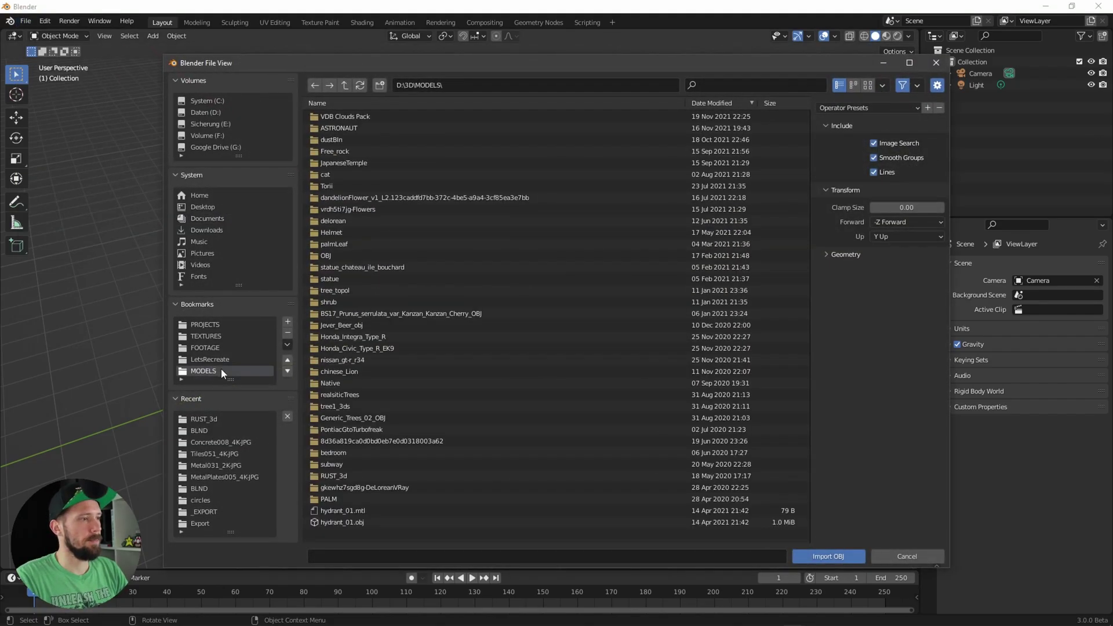
{"action": "left_click", "coordinate": [327, 475]}
{"action": "double_click", "coordinate": [365, 129]}
Step: Scale the imported figure down to 0.011 in the N panel
{"action": "key", "text": "n"}
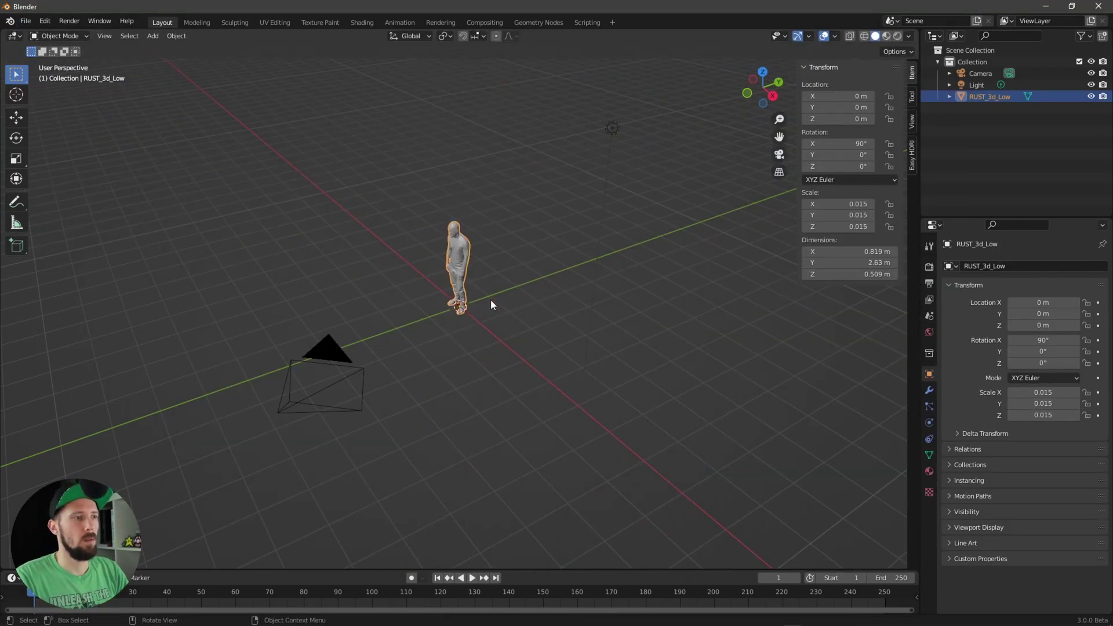
{"action": "key", "text": "s"}
{"action": "left_click", "coordinate": [481, 302]}
{"action": "middle_click_drag", "start_coordinate": [481, 303], "coordinate": [578, 326]}
{"action": "key", "text": "shift+a"}
{"action": "key", "text": "Escape"}
Step: Add a mesh plane at the origin under the figure
{"action": "key", "text": "shift+a"}
{"action": "mouse_move", "coordinate": [547, 325]}
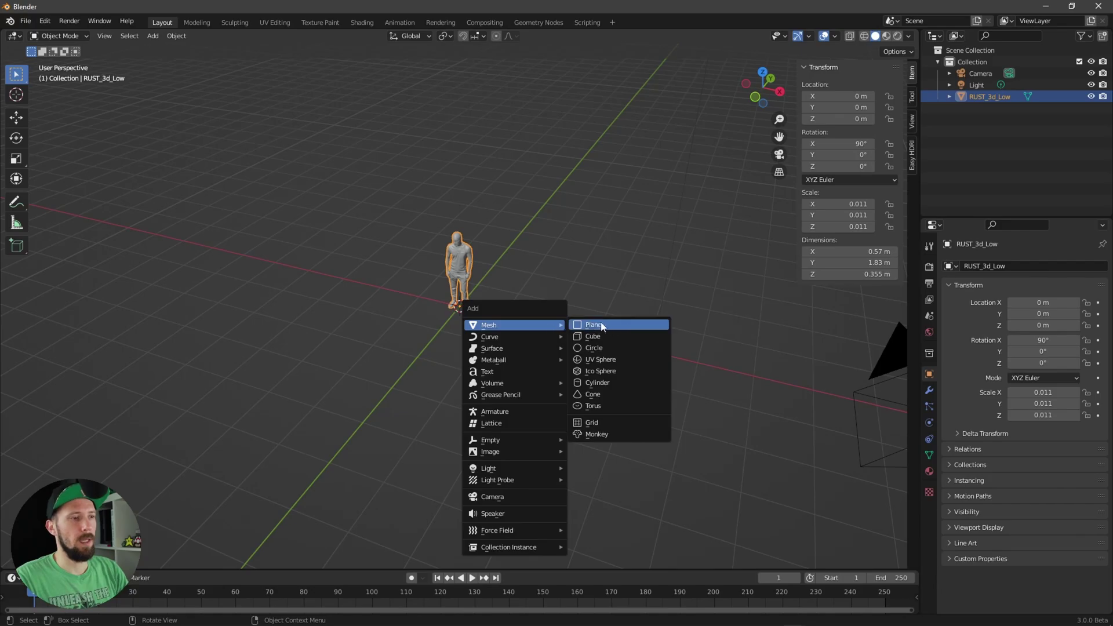
{"action": "left_click", "coordinate": [616, 330]}
{"action": "middle_click_drag", "start_coordinate": [616, 329], "coordinate": [591, 336]}
Step: Set the plane's dimensions to X 15 m and Y 40 m
{"action": "left_click", "coordinate": [877, 249]}
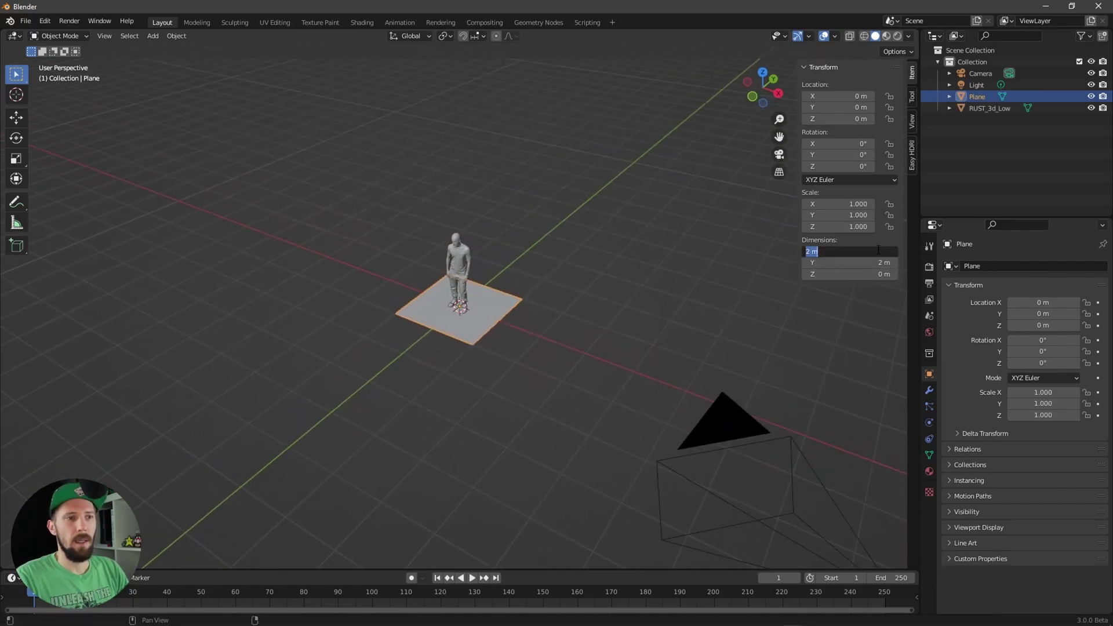
{"action": "type", "text": "15"}
{"action": "key", "text": "Return"}
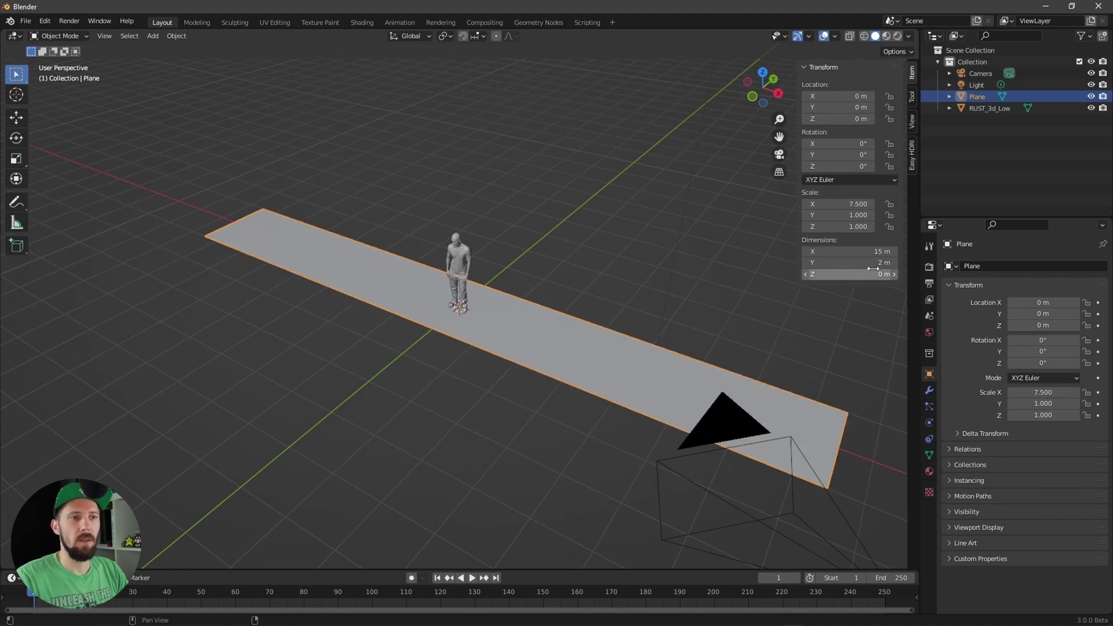
{"action": "left_click", "coordinate": [870, 259]}
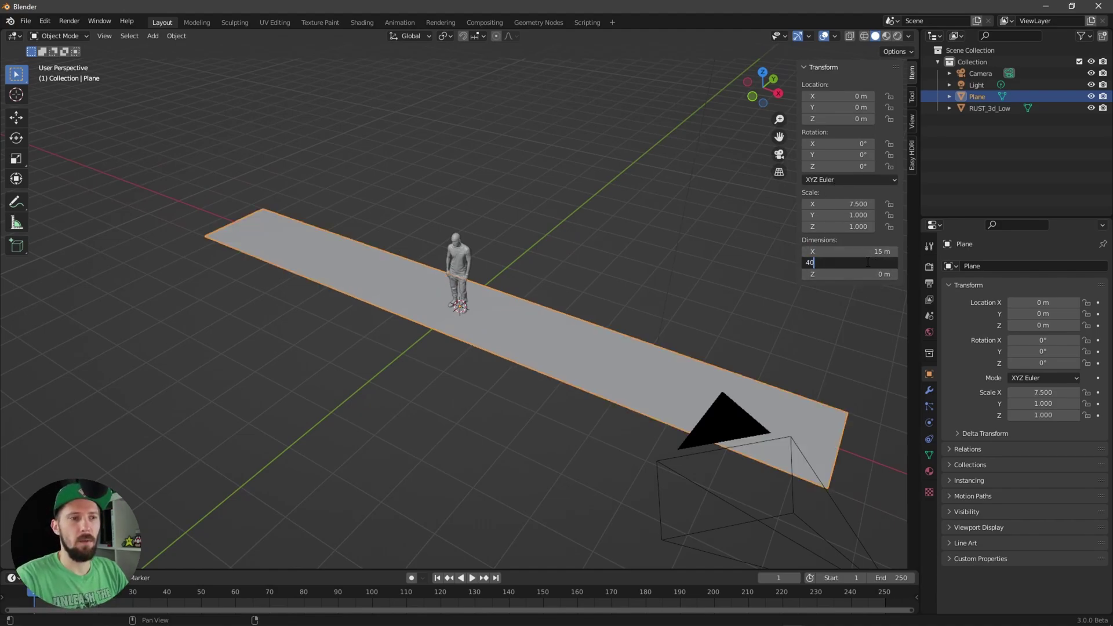
{"action": "type", "text": "40"}
{"action": "key", "text": "Return"}
{"action": "middle_click_drag", "start_coordinate": [705, 300], "coordinate": [624, 350]}
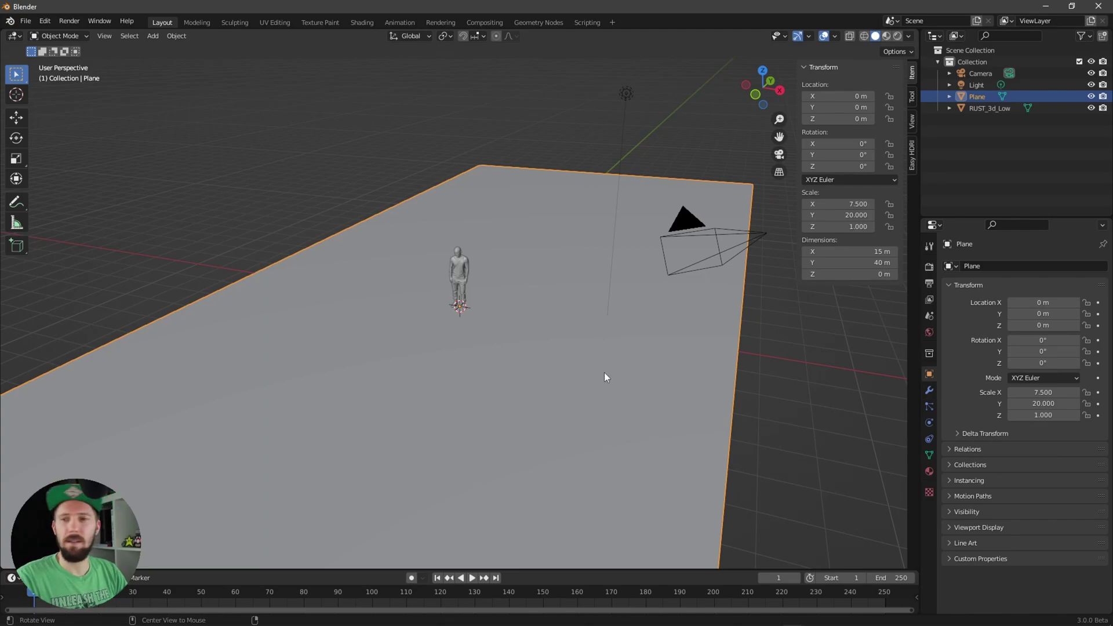
{"action": "middle_click_drag", "start_coordinate": [489, 368], "coordinate": [559, 395]}
Step: Move the human figure along the X axis to about 4.14 m
{"action": "left_click", "coordinate": [460, 283]}
{"action": "key", "text": "g"}
{"action": "key", "text": "x"}
{"action": "left_click", "coordinate": [583, 367]}
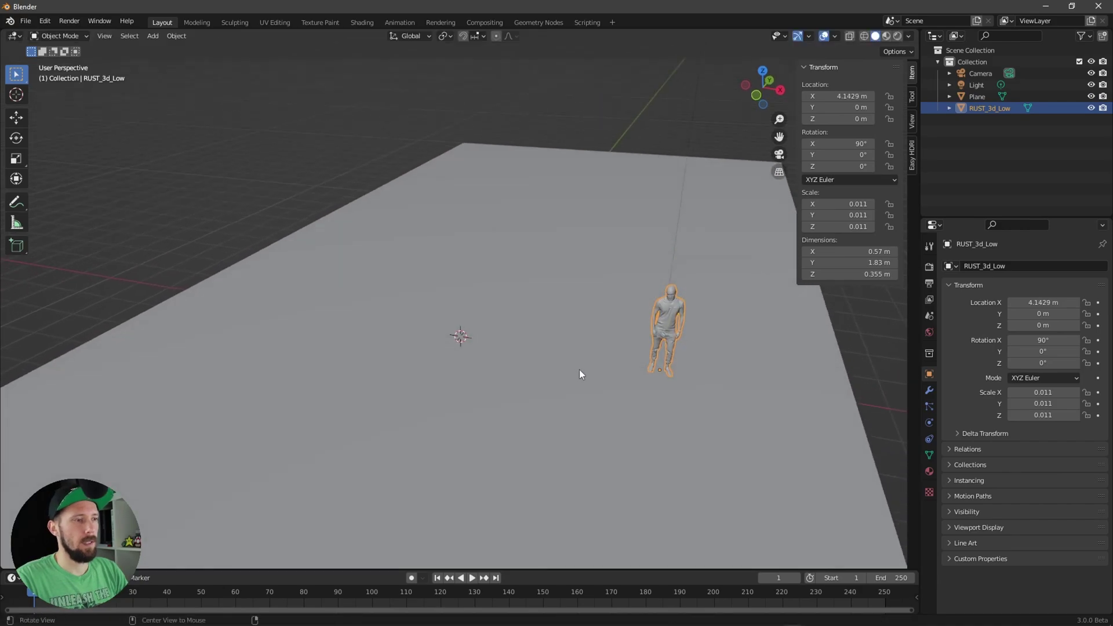
Step: Add a cube by mistake and delete it again
{"action": "key", "text": "shift+a"}
{"action": "mouse_move", "coordinate": [577, 369]}
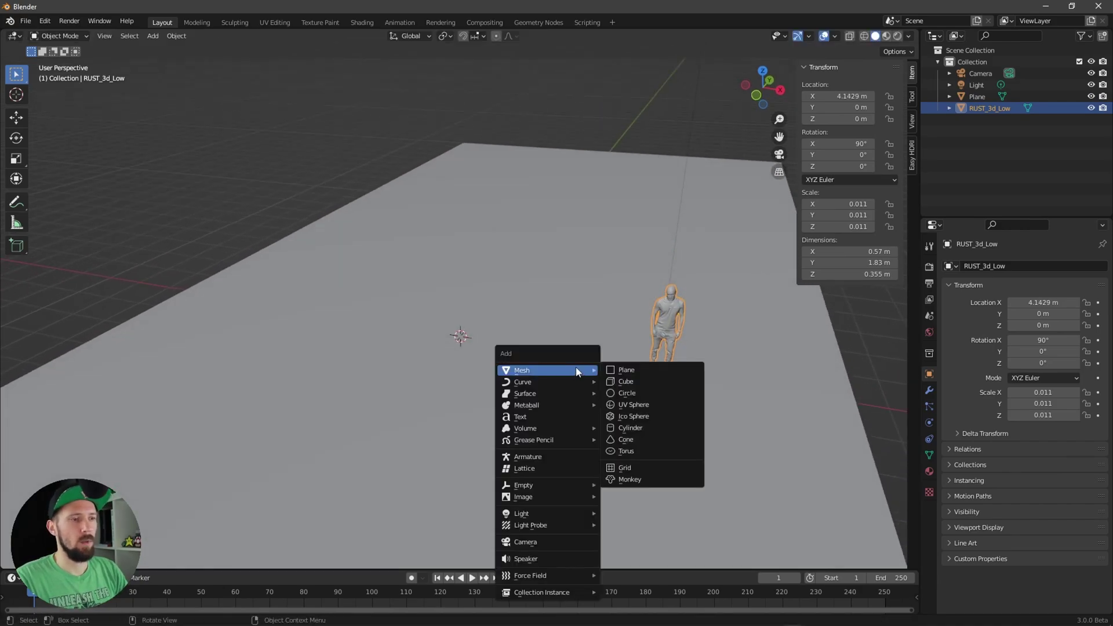
{"action": "left_click", "coordinate": [625, 381]}
{"action": "key", "text": "x"}
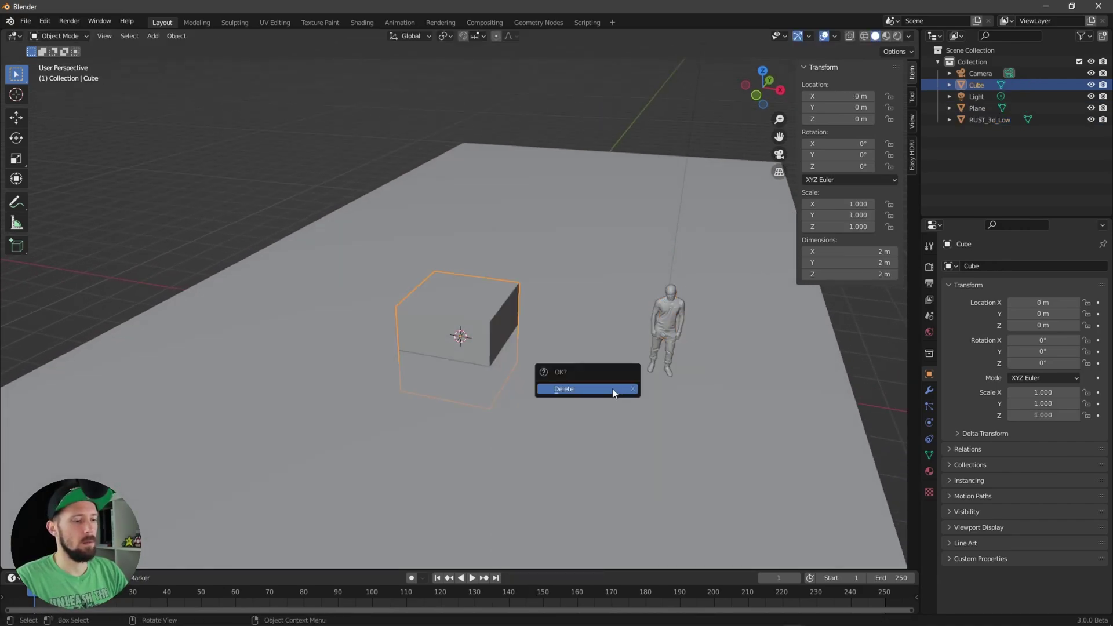
{"action": "left_click", "coordinate": [616, 390]}
Step: Add a circle at the origin with 8 vertices, making an octagon
{"action": "key", "text": "shift+a"}
{"action": "mouse_move", "coordinate": [544, 371]}
{"action": "left_click", "coordinate": [583, 395]}
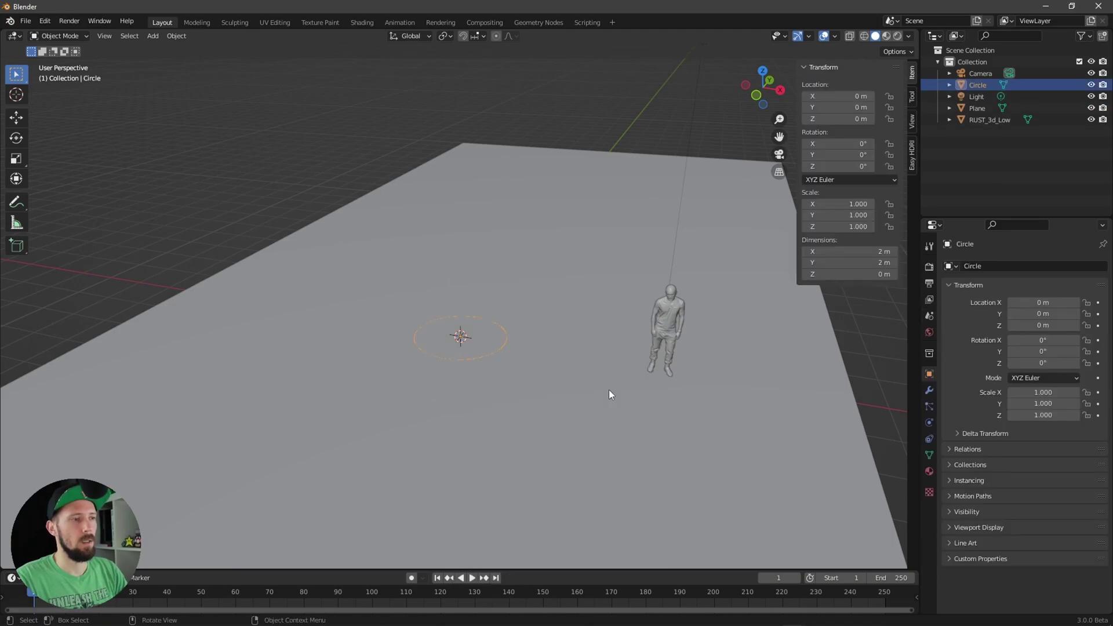
{"action": "middle_click_drag", "start_coordinate": [609, 392], "coordinate": [567, 402]}
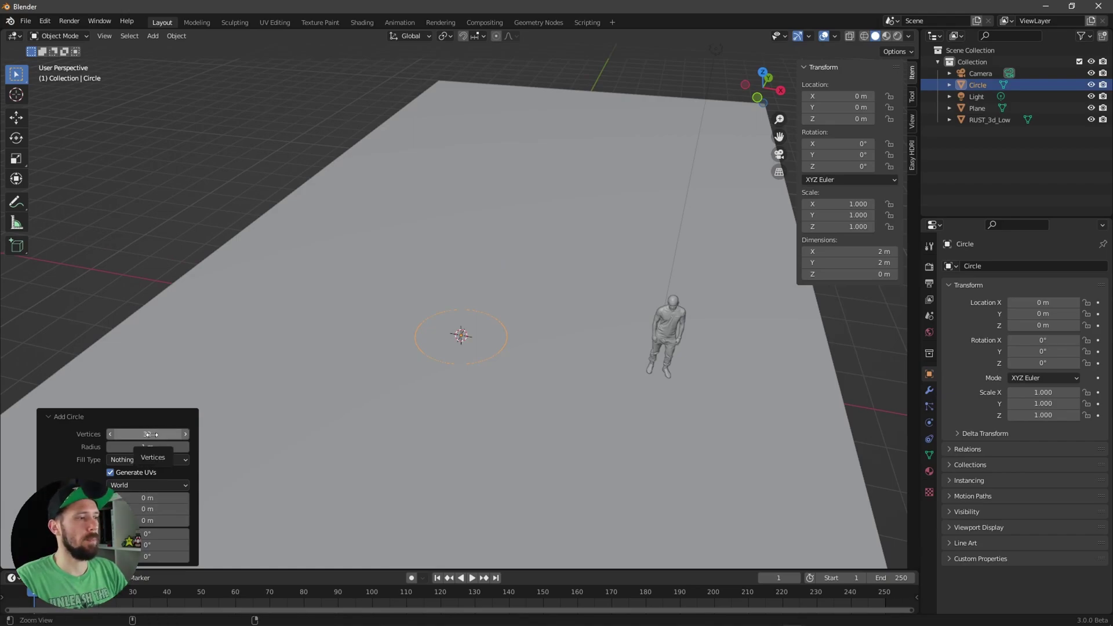
{"action": "left_click_drag", "start_coordinate": [151, 434], "coordinate": [147, 434]}
{"action": "type", "text": "8"}
{"action": "key", "text": "Return"}
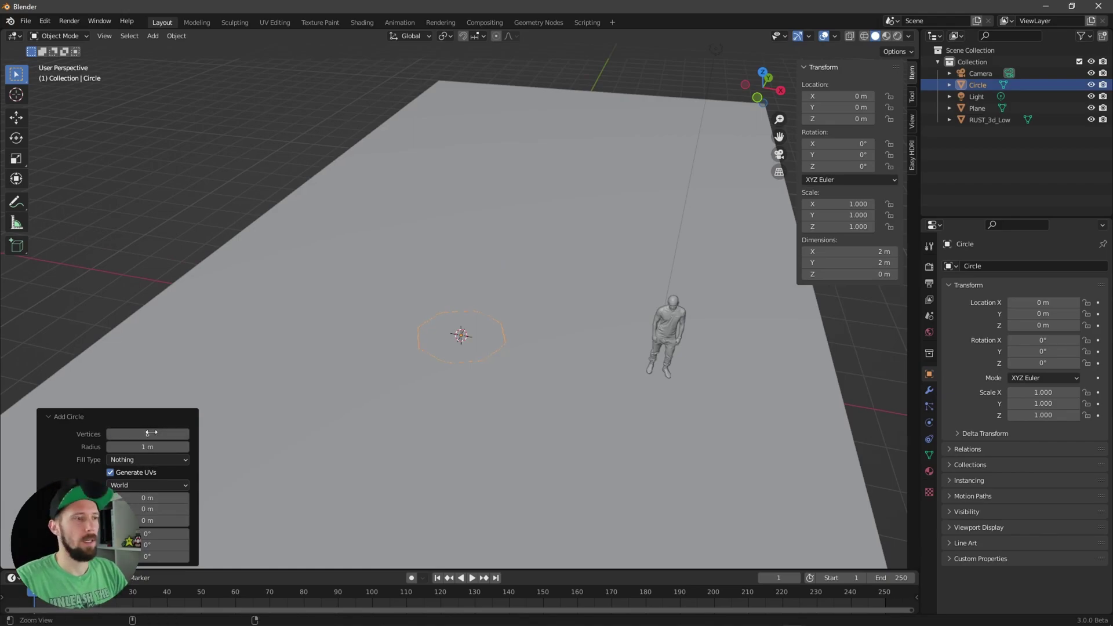
Step: View the octagon from the top (numpad 7) in wireframe shading
{"action": "scroll", "coordinate": [552, 329], "scroll_direction": "up", "scroll_amount": 3}
{"action": "key", "text": "KP_7"}
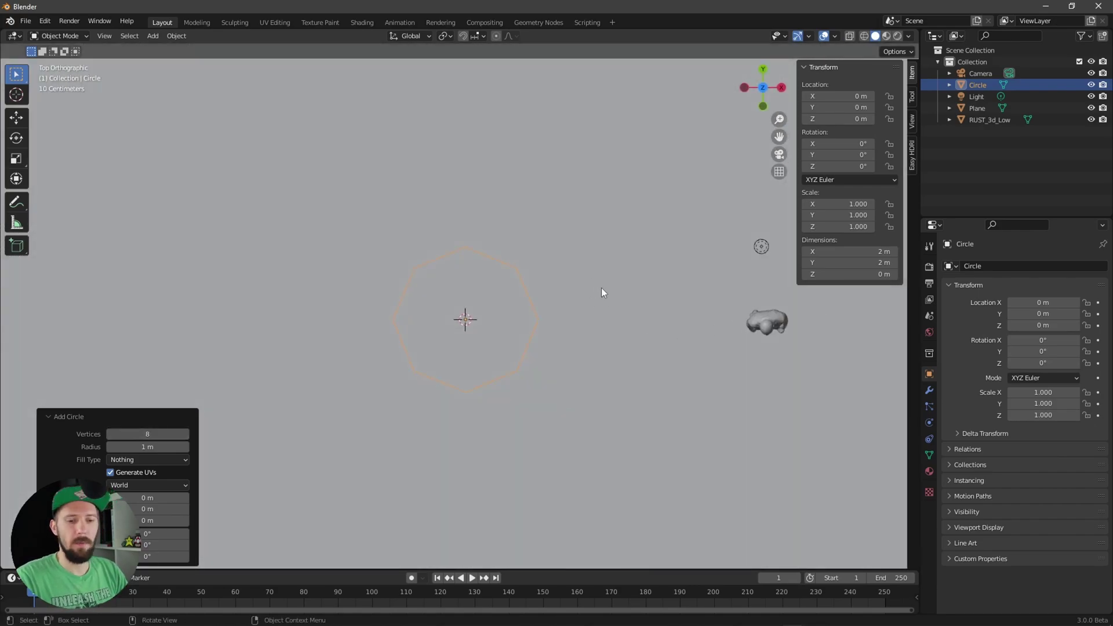
{"action": "middle_click_drag", "start_coordinate": [522, 291], "coordinate": [552, 323], "text": "ctrl"}
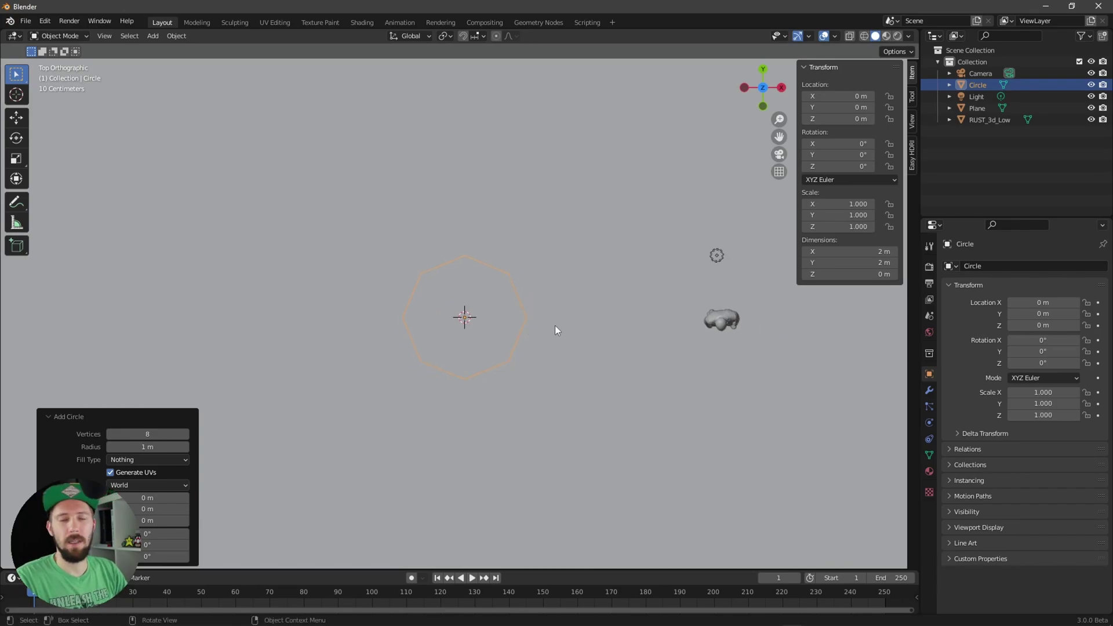
{"action": "key", "text": "z"}
{"action": "left_click", "coordinate": [466, 330]}
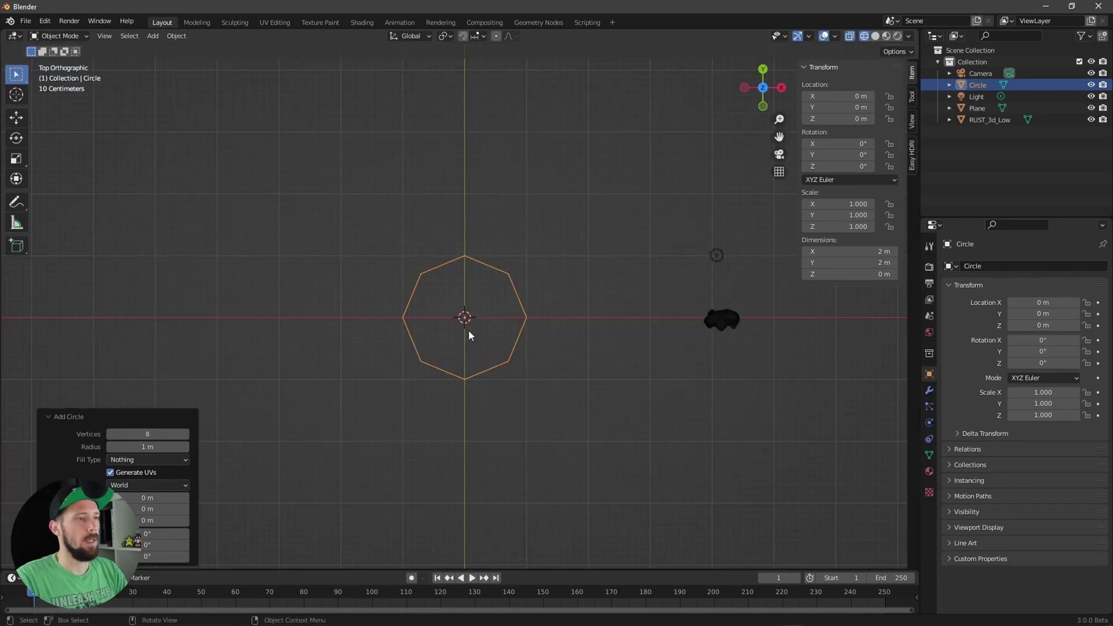
{"action": "middle_click_drag", "start_coordinate": [527, 349], "coordinate": [506, 359], "text": "shift"}
{"action": "scroll", "coordinate": [539, 348], "scroll_direction": "up", "scroll_amount": 2}
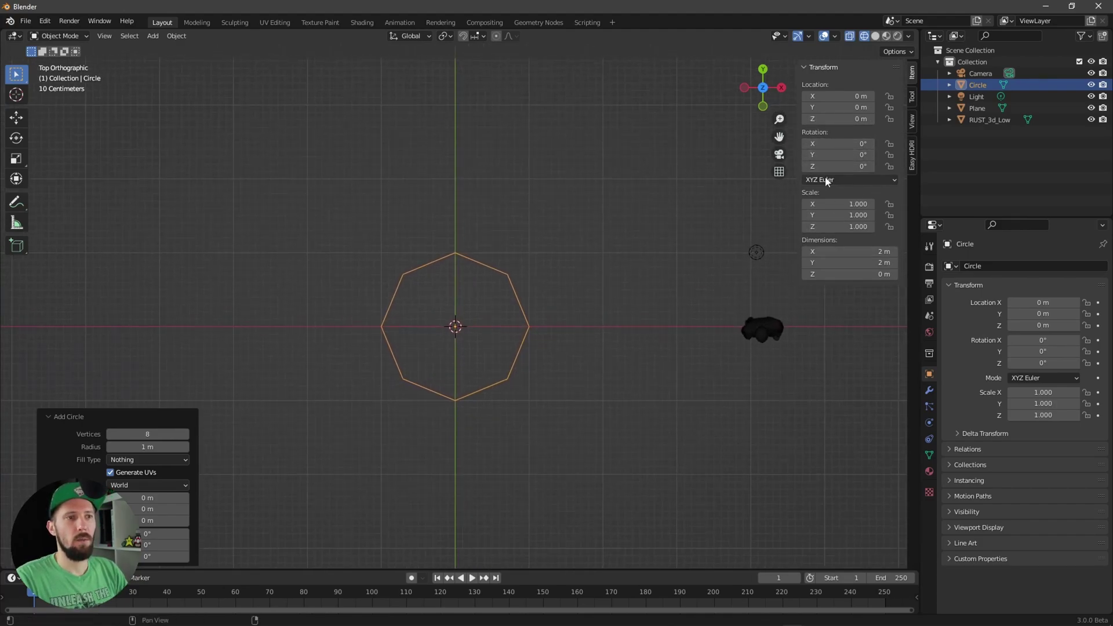
Step: Rotate the octagon 22.5° about Z so its edges align with the axes
{"action": "left_click", "coordinate": [849, 166]}
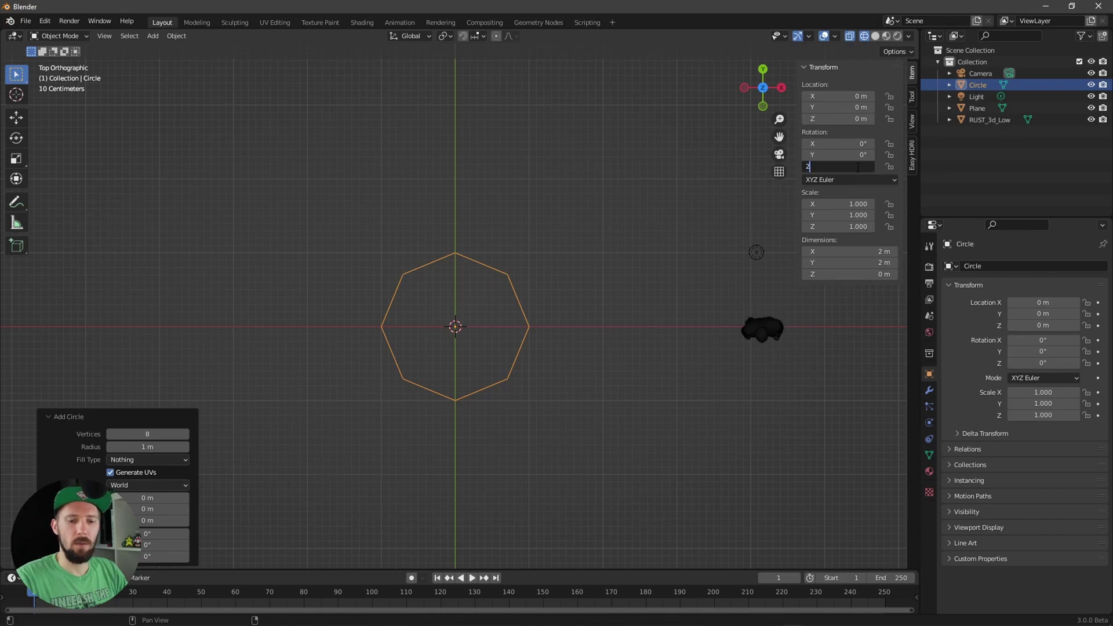
{"action": "type", "text": "22.5"}
{"action": "key", "text": "Return"}
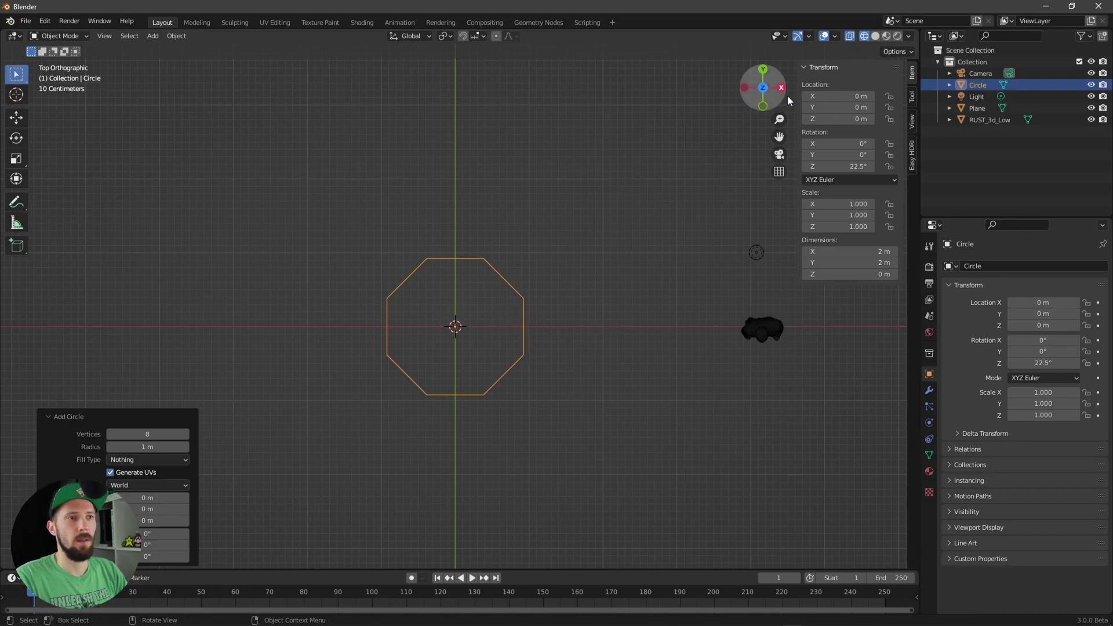
{"action": "middle_click_drag", "start_coordinate": [618, 360], "coordinate": [579, 377]}
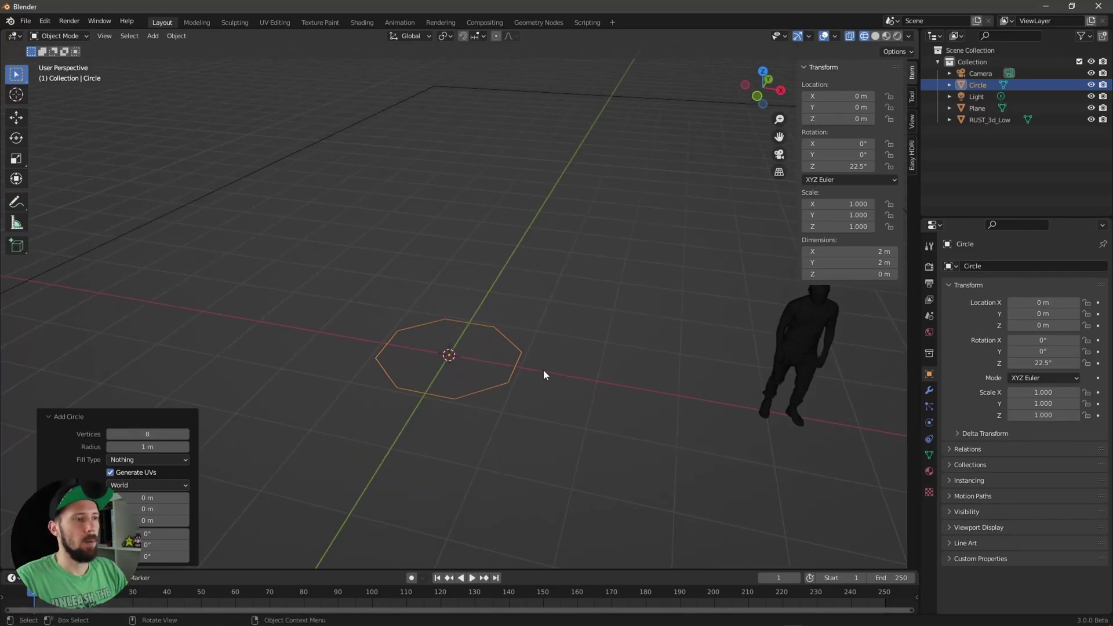
Step: Rename the circle object to Pillar in the Outliner
{"action": "double_click", "coordinate": [978, 84]}
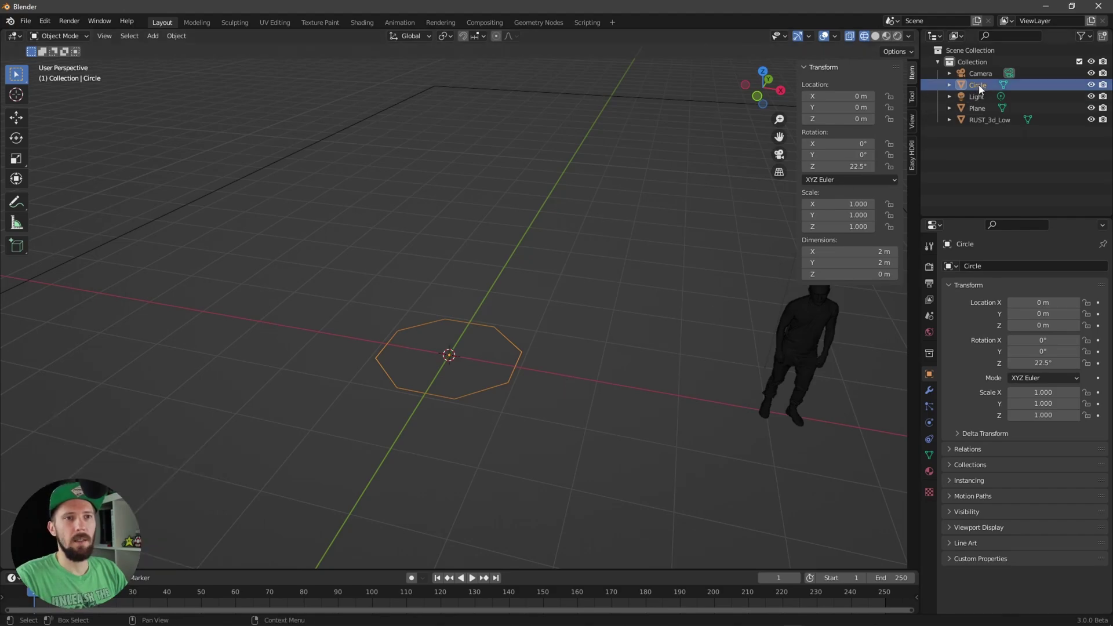
{"action": "type", "text": "Fillar"}
{"action": "key", "text": "Return"}
{"action": "left_click", "coordinate": [710, 322]}
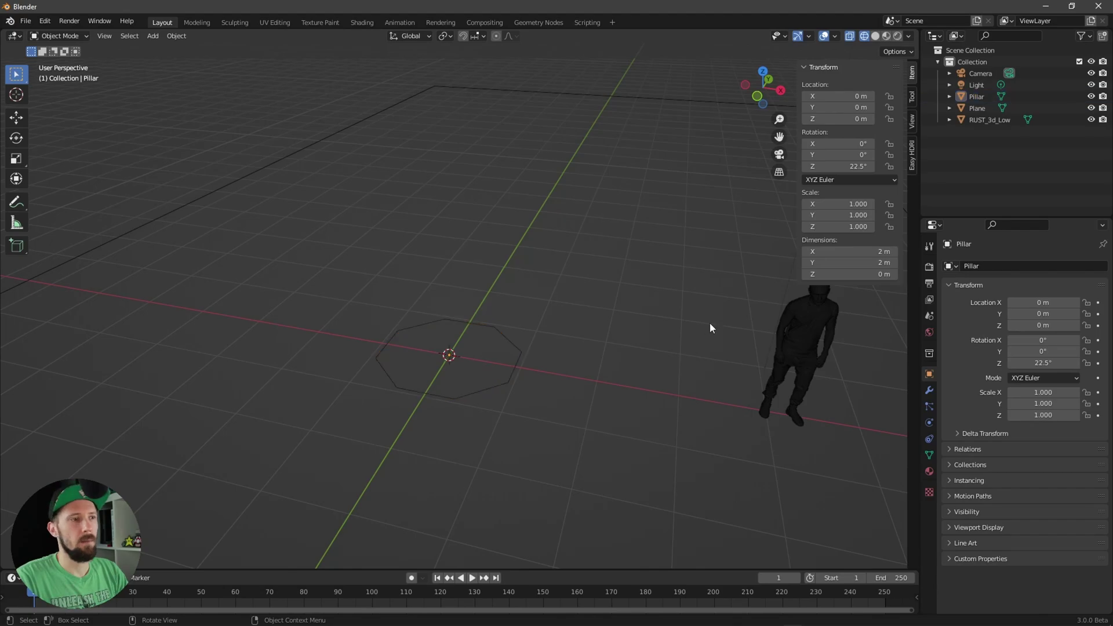
Step: Rename the plane to Floor, then reselect the Pillar and enter Edit Mode
{"action": "double_click", "coordinate": [976, 109]}
{"action": "type", "text": "Floor"}
{"action": "key", "text": "Return"}
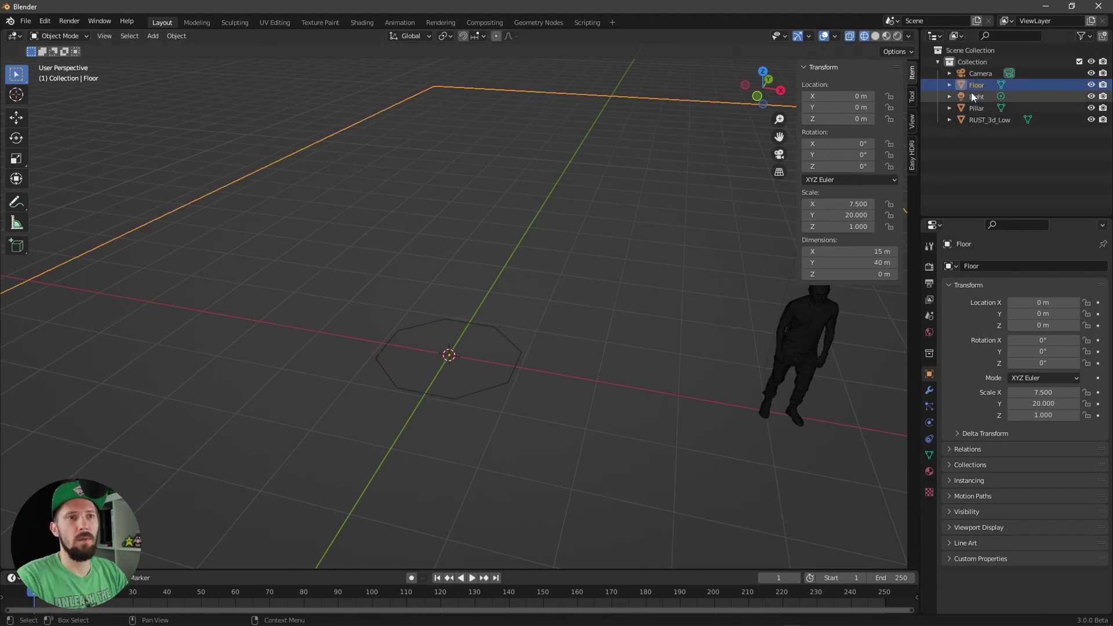
{"action": "left_click", "coordinate": [488, 389]}
{"action": "middle_click_drag", "start_coordinate": [600, 383], "coordinate": [379, 317]}
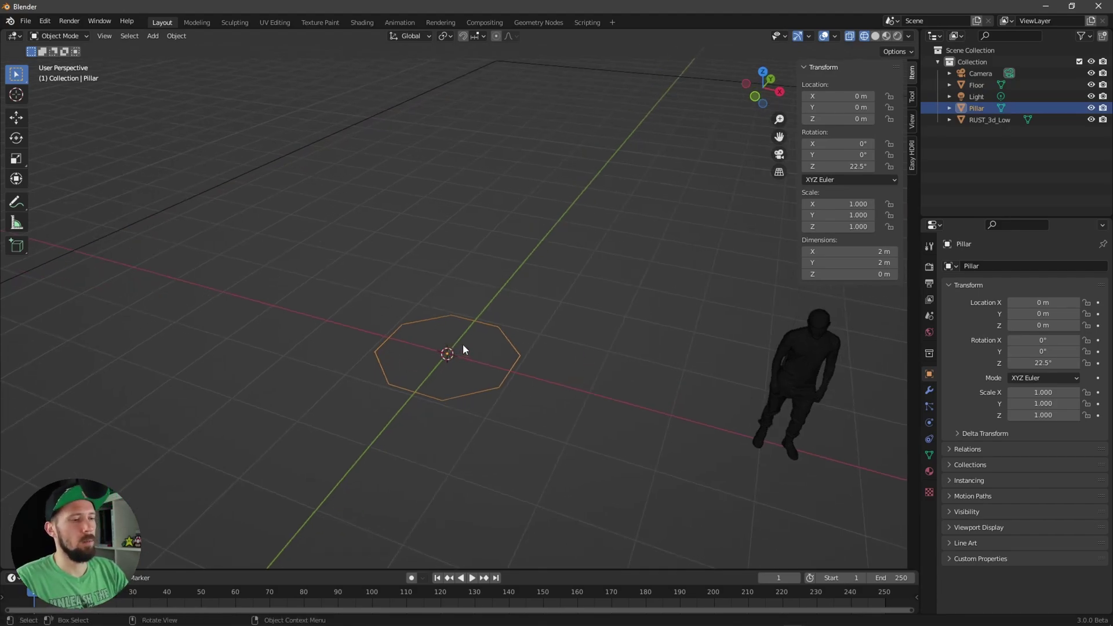
{"action": "key", "text": "Tab"}
Step: Select all of the octagon's vertices and pick the Extrude Region tool
{"action": "middle_click_drag", "start_coordinate": [485, 355], "coordinate": [487, 371]}
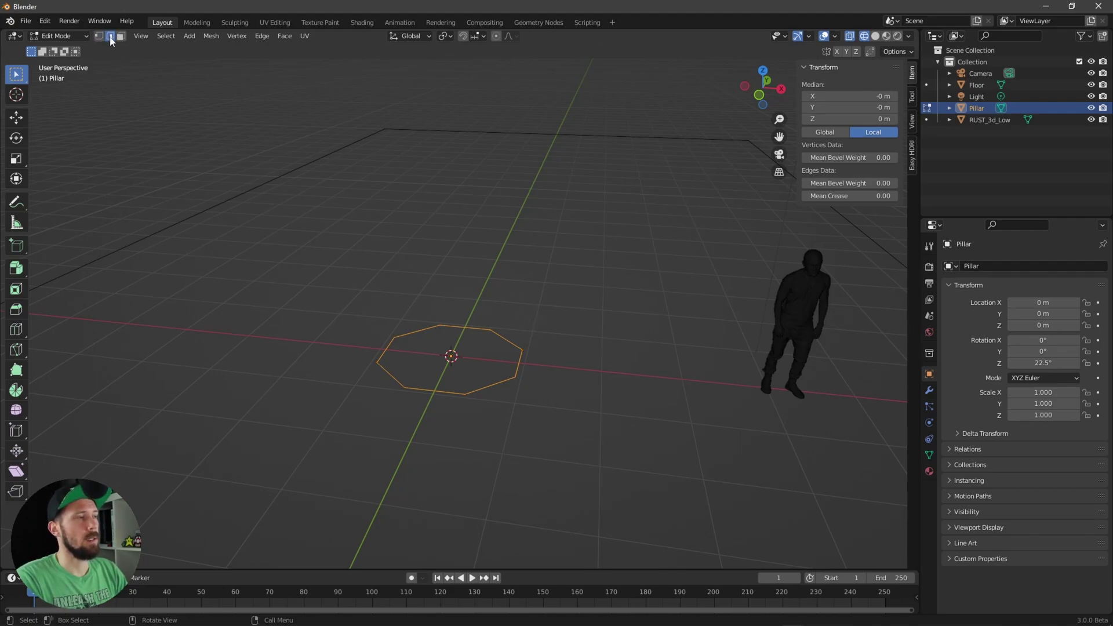
{"action": "middle_click_drag", "start_coordinate": [494, 248], "coordinate": [490, 275]}
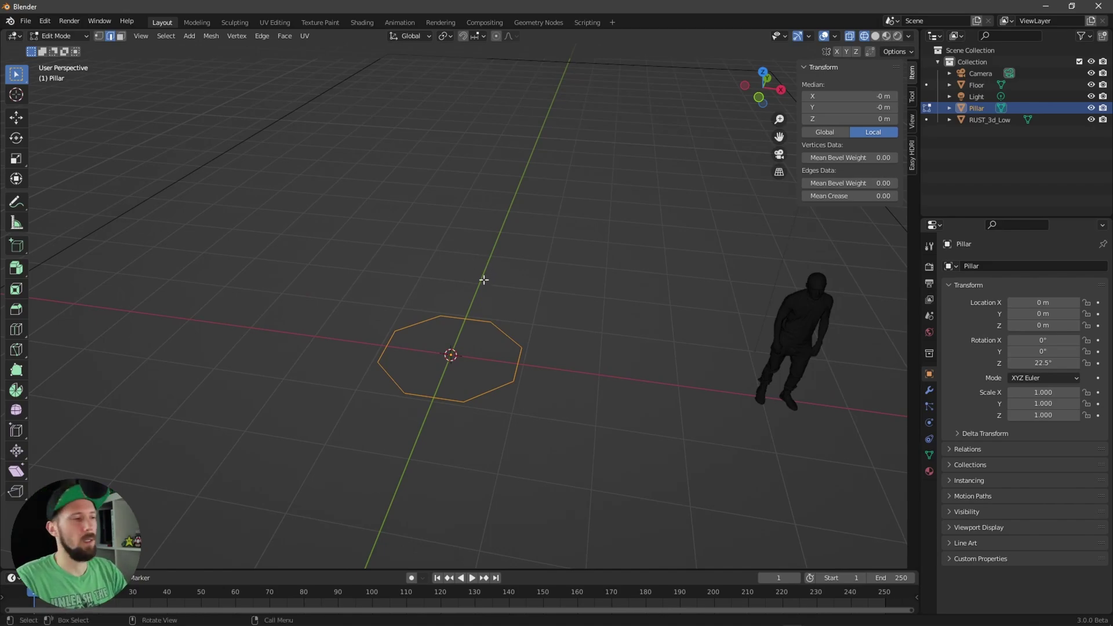
{"action": "middle_click_drag", "start_coordinate": [488, 268], "coordinate": [502, 302]}
{"action": "left_click_drag", "start_coordinate": [504, 286], "coordinate": [592, 319]}
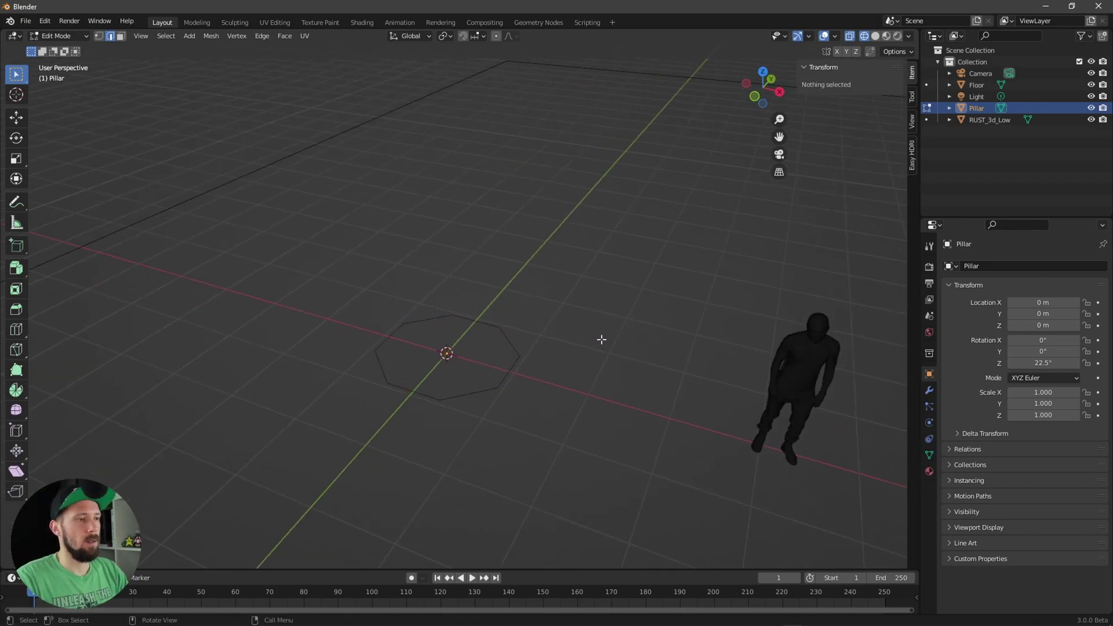
{"action": "key", "text": "a"}
{"action": "middle_click_drag", "start_coordinate": [572, 355], "coordinate": [576, 348]}
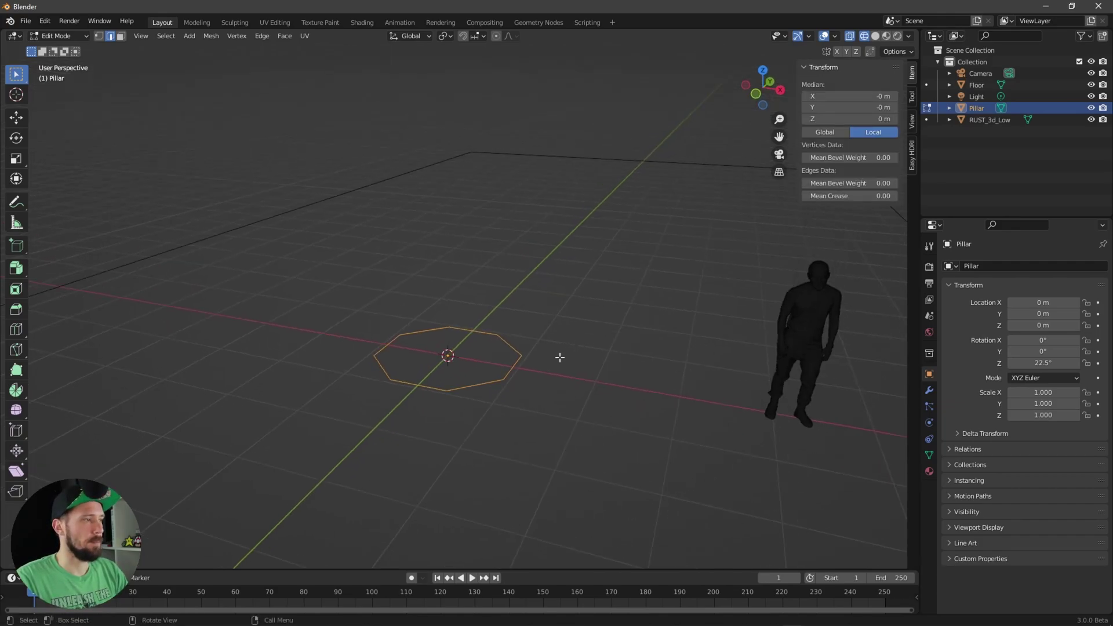
{"action": "left_click_drag", "start_coordinate": [16, 268], "coordinate": [82, 278]}
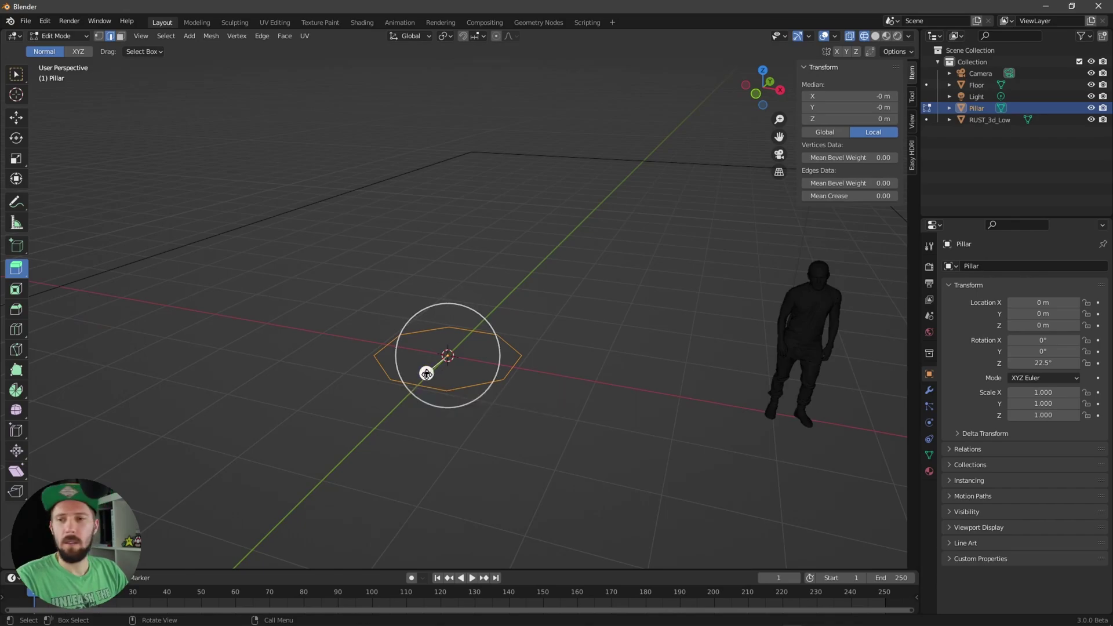
Step: Extrude the ring with Move Z 0 and Y -4 m, forming a 4 m tube
{"action": "left_click_drag", "start_coordinate": [427, 373], "coordinate": [432, 347]}
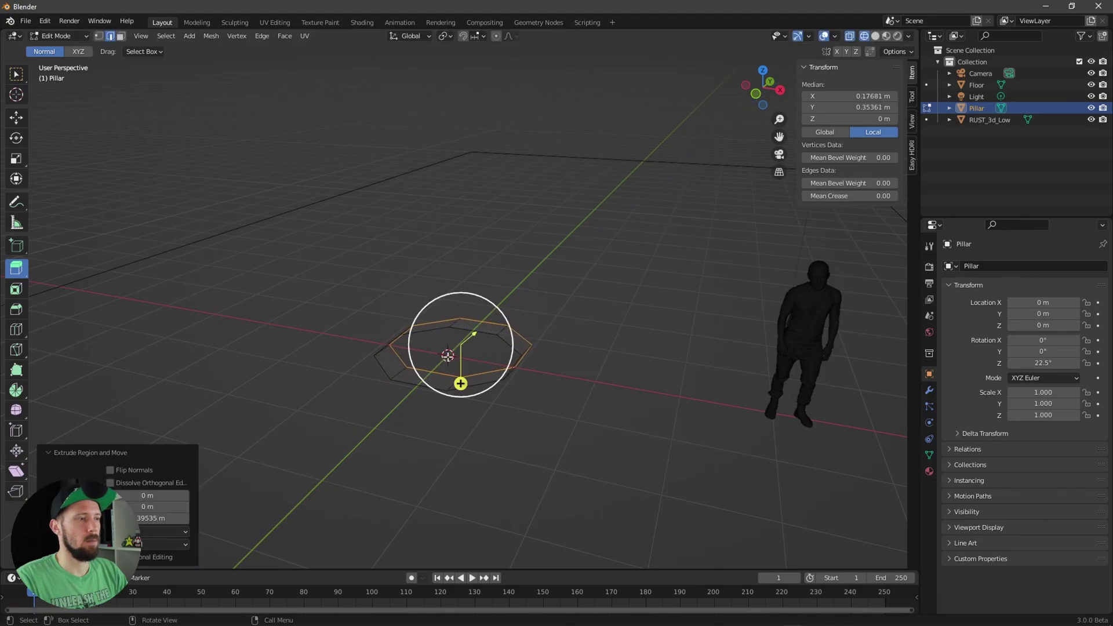
{"action": "left_click", "coordinate": [149, 518]}
{"action": "type", "text": "0"}
{"action": "key", "text": "Return"}
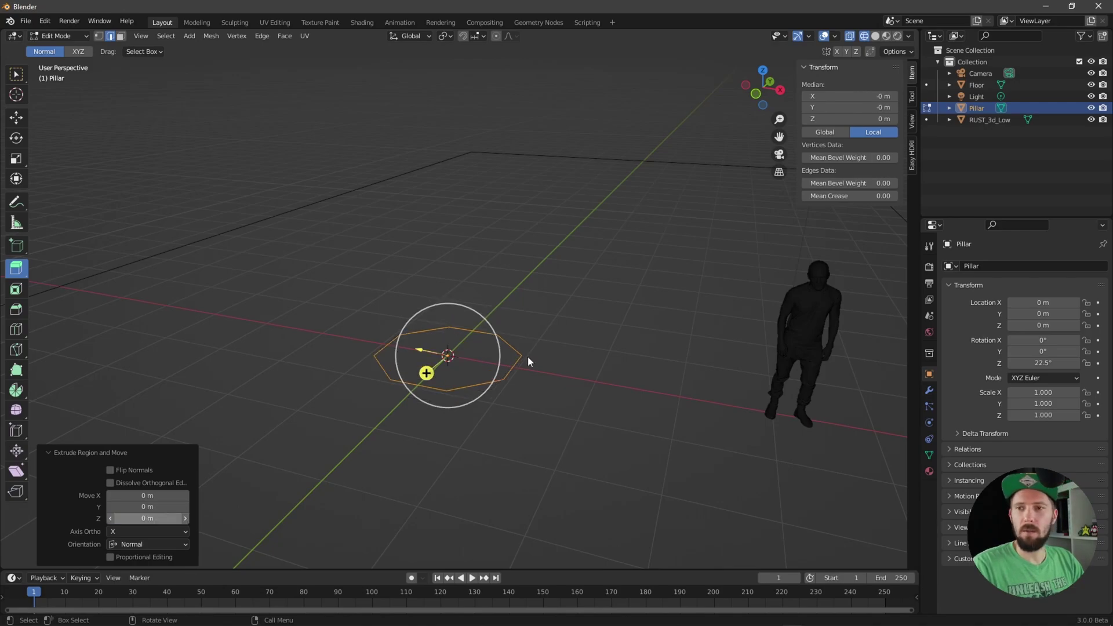
{"action": "left_click_drag", "start_coordinate": [152, 507], "coordinate": [185, 506]}
{"action": "left_click", "coordinate": [150, 507]}
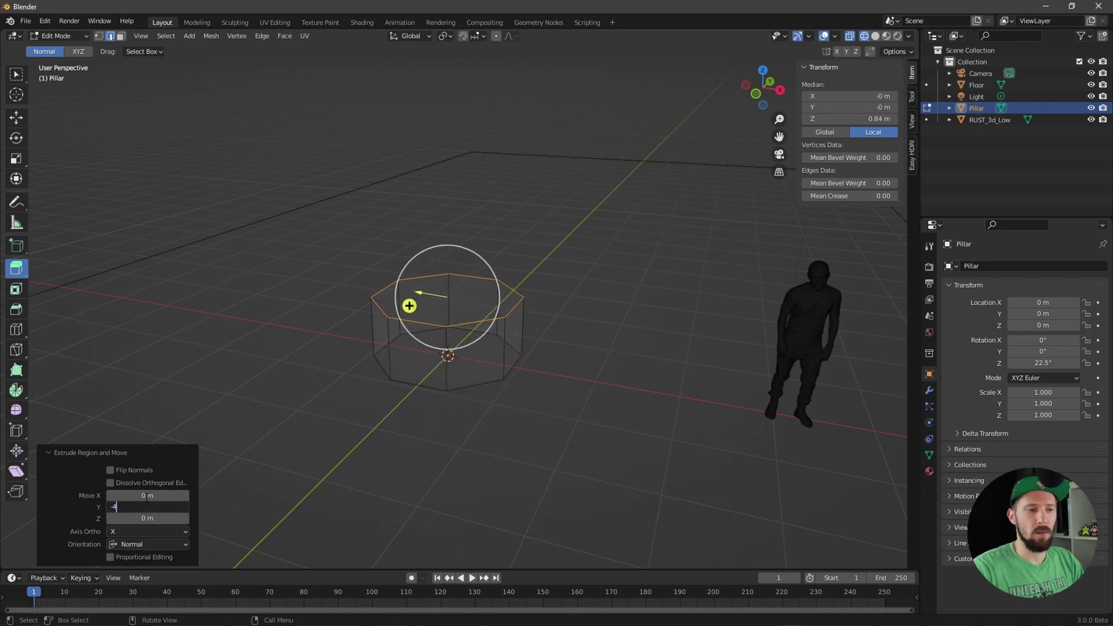
{"action": "type", "text": "-4"}
{"action": "key", "text": "Return"}
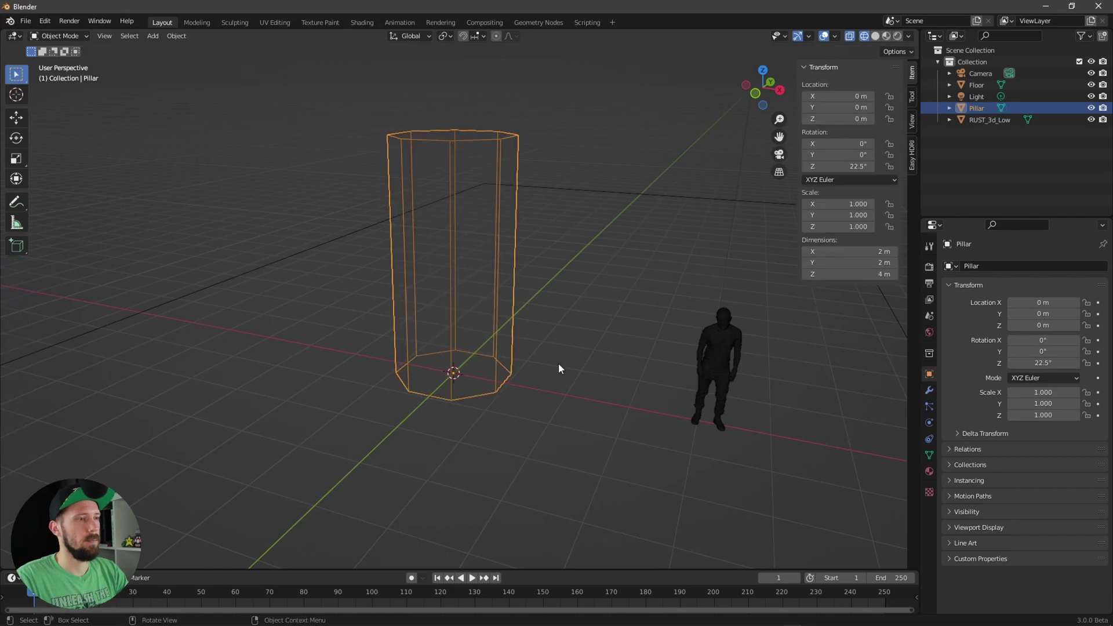
Step: Switch the viewport to solid shading and reselect the Pillar in Edit Mode
{"action": "mouse_move", "coordinate": [558, 368]}
{"action": "middle_mouse_down"}
{"action": "mouse_move", "coordinate": [557, 358]}
{"action": "mouse_move", "coordinate": [574, 365]}
{"action": "mouse_move", "coordinate": [603, 345]}
{"action": "mouse_move", "coordinate": [571, 372]}
{"action": "mouse_move", "coordinate": [574, 351]}
{"action": "mouse_move", "coordinate": [614, 389]}
{"action": "mouse_move", "coordinate": [591, 390]}
{"action": "mouse_move", "coordinate": [516, 306]}
{"action": "mouse_move", "coordinate": [653, 352]}
{"action": "middle_mouse_up"}
{"action": "key", "text": "z"}
{"action": "left_click", "coordinate": [615, 365]}
{"action": "left_click", "coordinate": [482, 292]}
{"action": "middle_click_drag", "start_coordinate": [481, 292], "coordinate": [537, 341]}
{"action": "left_click", "coordinate": [461, 290]}
{"action": "key", "text": "Tab"}
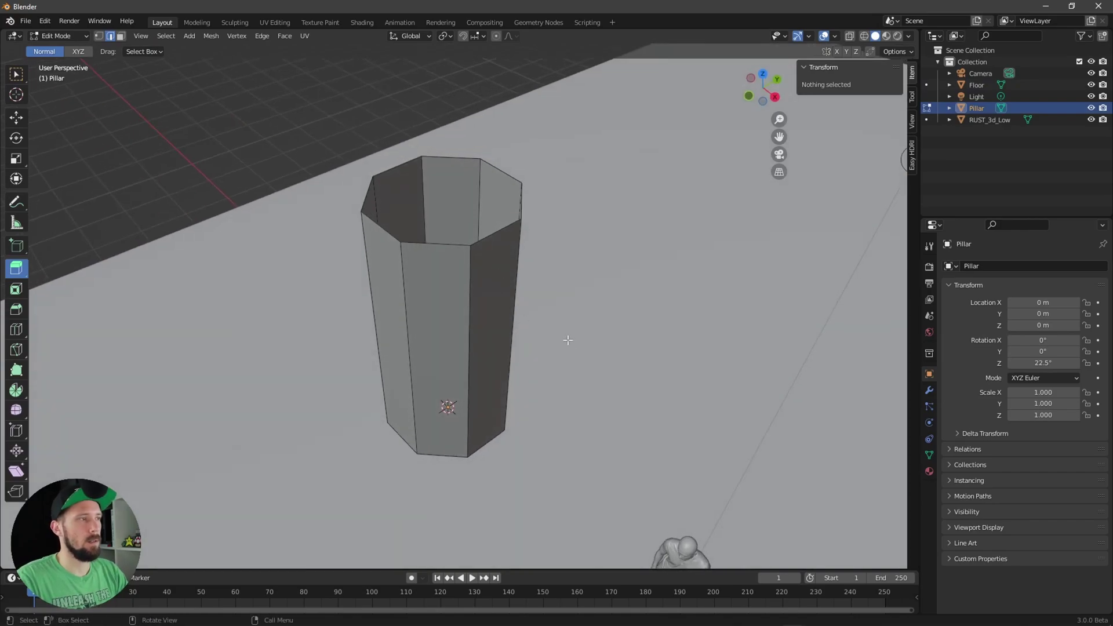
Step: Select two opposite side faces of the pillar with face-mode circle select
{"action": "key", "text": "w"}
{"action": "key", "text": "w"}
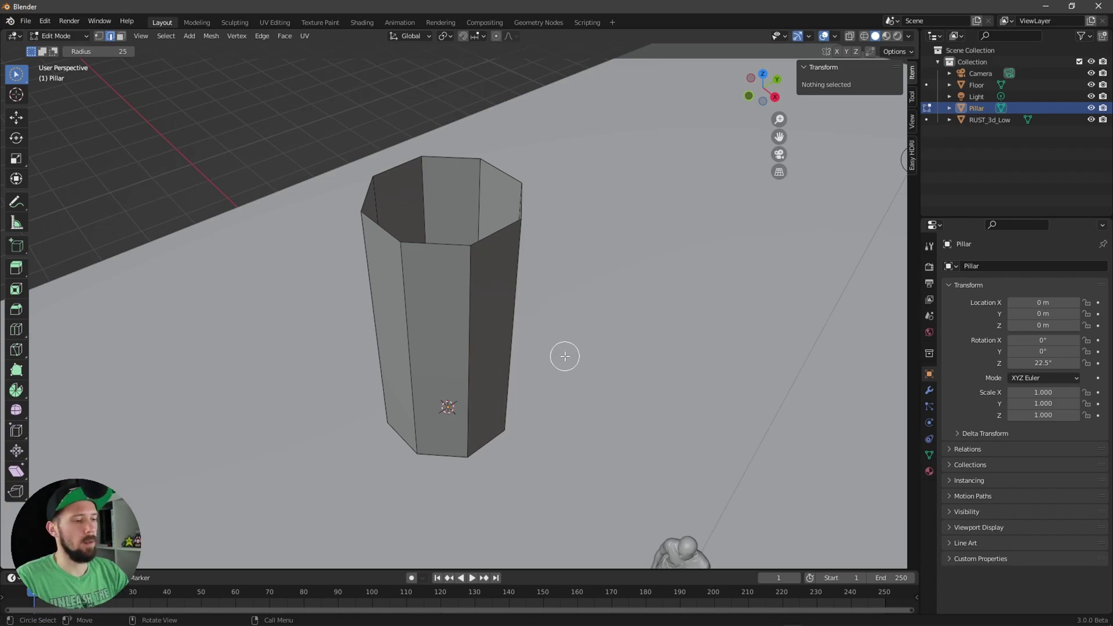
{"action": "key", "text": "3"}
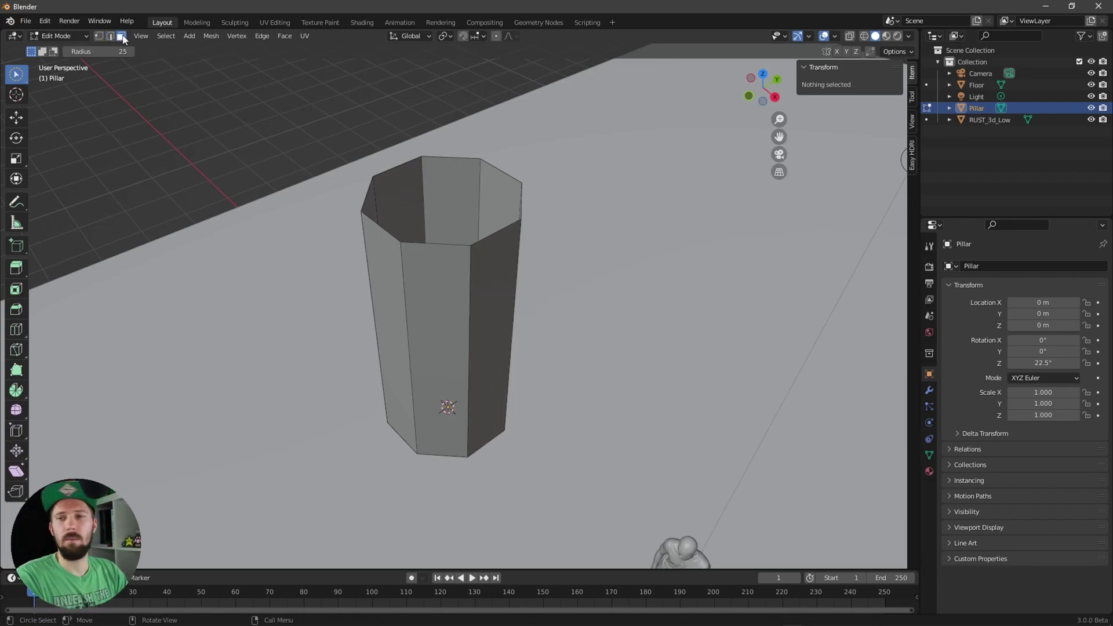
{"action": "middle_click_drag", "start_coordinate": [567, 298], "coordinate": [585, 325]}
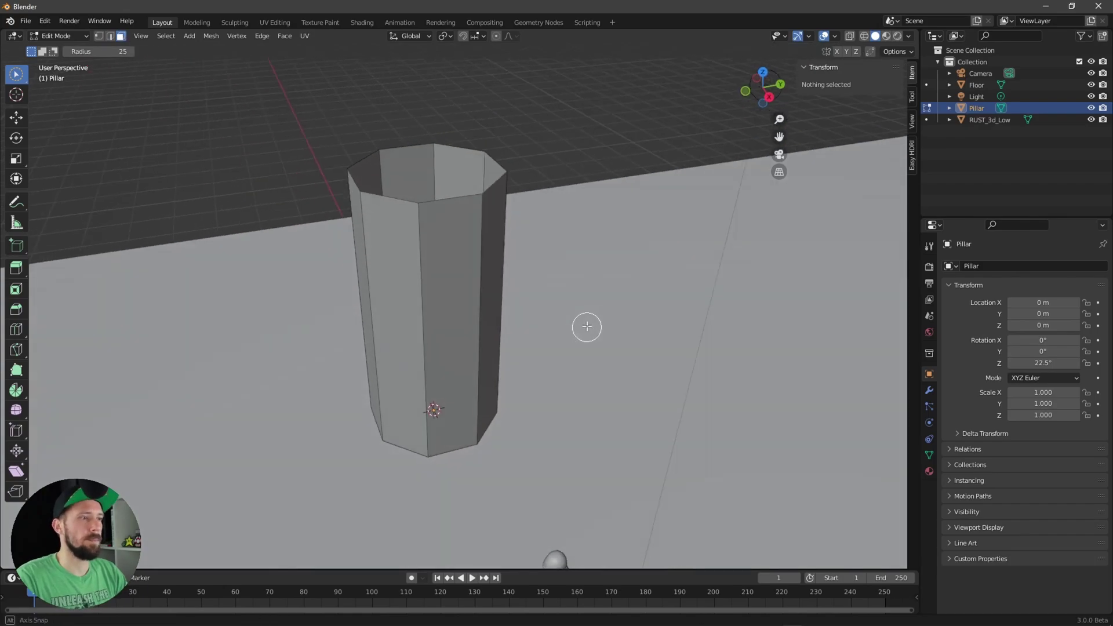
{"action": "left_click", "coordinate": [452, 285]}
{"action": "middle_click_drag", "start_coordinate": [451, 284], "coordinate": [701, 347]}
{"action": "left_click", "coordinate": [477, 258], "text": "shift"}
{"action": "middle_click_drag", "start_coordinate": [682, 284], "coordinate": [608, 306]}
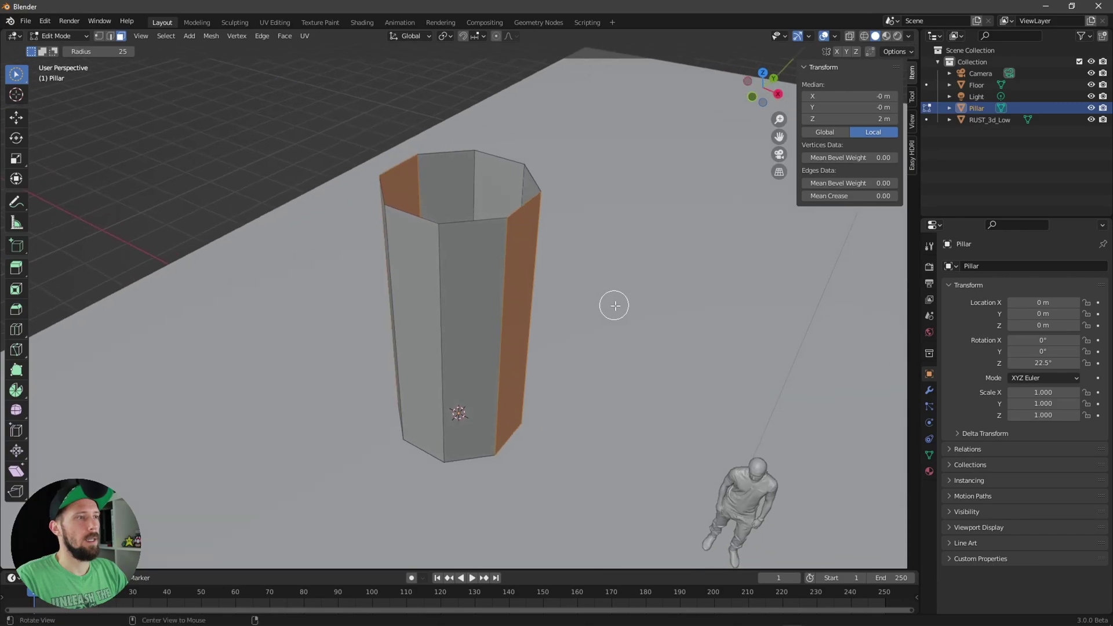
Step: Inset a border into the two selected faces
{"action": "left_click", "coordinate": [16, 289]}
{"action": "middle_click_drag", "start_coordinate": [591, 316], "coordinate": [469, 263]}
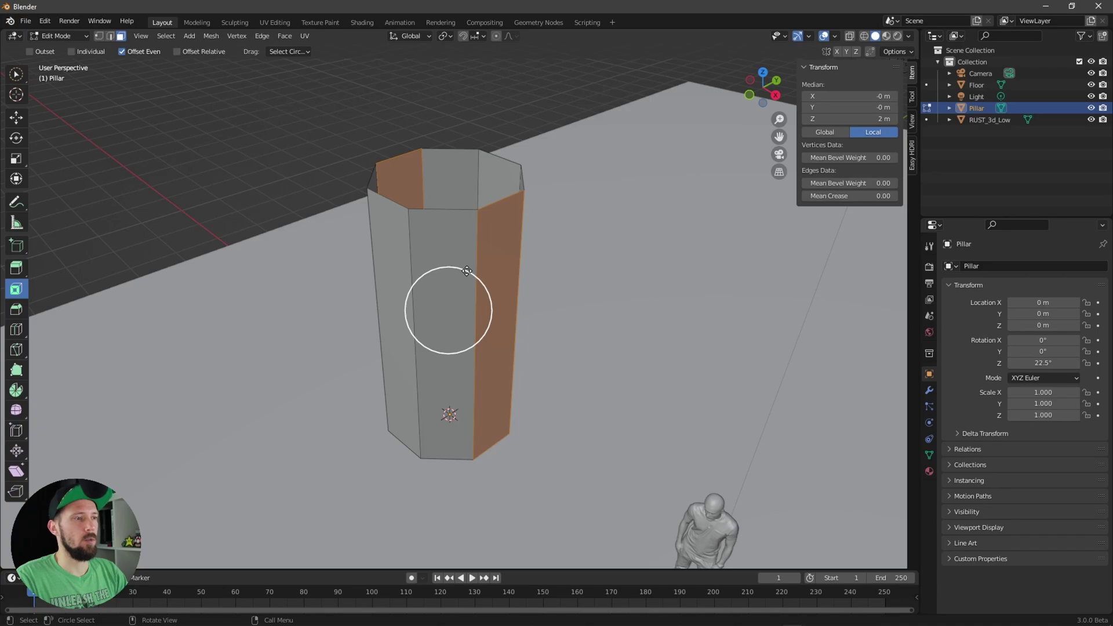
{"action": "mouse_move", "coordinate": [462, 275]}
{"action": "left_mouse_down"}
{"action": "mouse_move", "coordinate": [450, 291]}
{"action": "mouse_move", "coordinate": [454, 282]}
{"action": "left_mouse_up"}
{"action": "middle_click_drag", "start_coordinate": [449, 310], "coordinate": [665, 347]}
{"action": "middle_click_drag", "start_coordinate": [537, 381], "coordinate": [599, 339]}
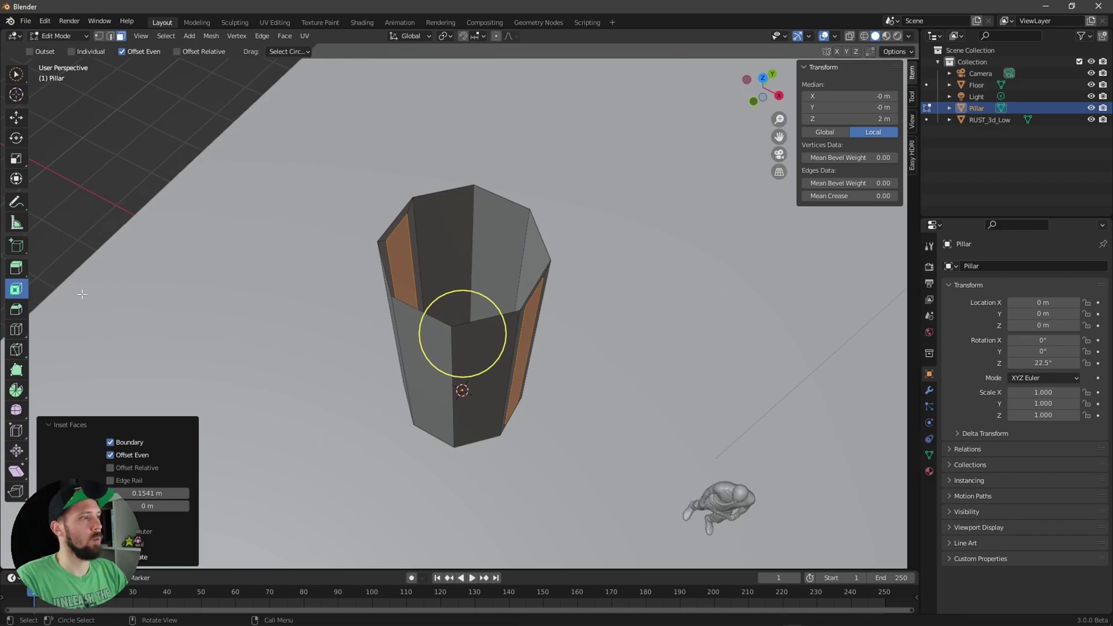
Step: Extrude the inset panels individually inward to recess them, undoing an outward extrude
{"action": "left_click", "coordinate": [15, 271]}
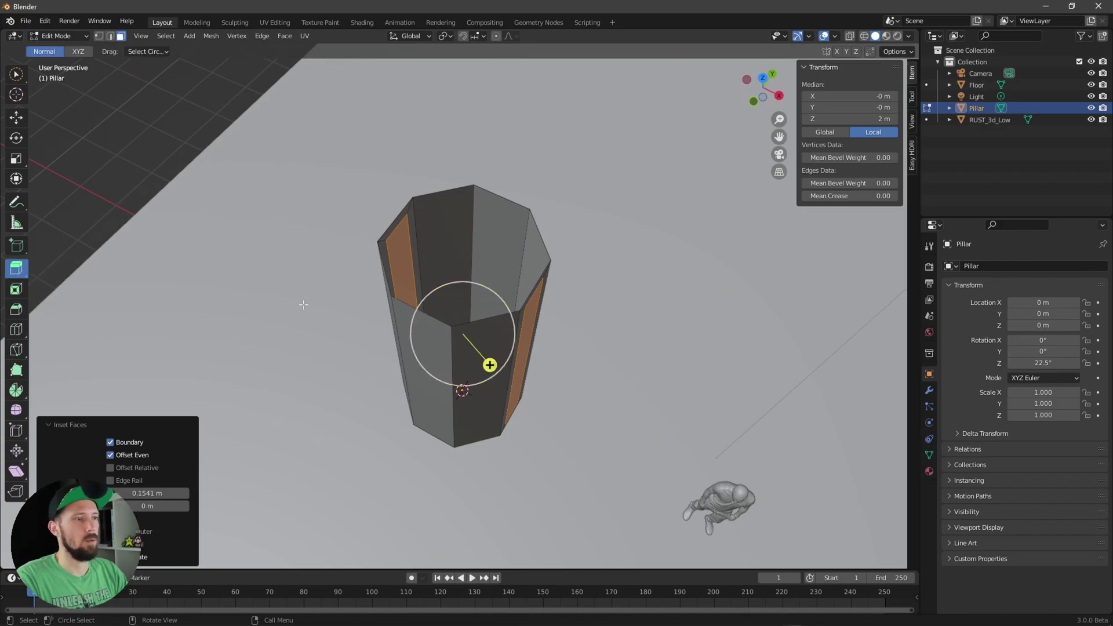
{"action": "left_click_drag", "start_coordinate": [490, 365], "coordinate": [495, 332]}
{"action": "mouse_move", "coordinate": [496, 332]}
{"action": "middle_mouse_down"}
{"action": "mouse_move", "coordinate": [493, 371]}
{"action": "mouse_move", "coordinate": [489, 332]}
{"action": "middle_mouse_up"}
{"action": "key", "text": "ctrl+z"}
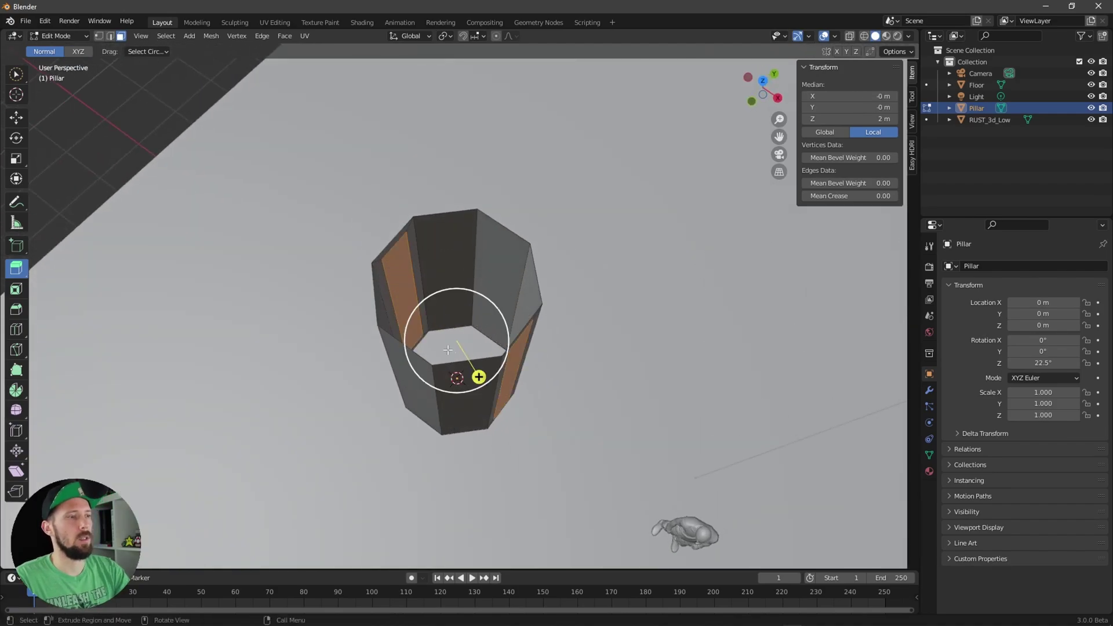
{"action": "left_click", "coordinate": [19, 271]}
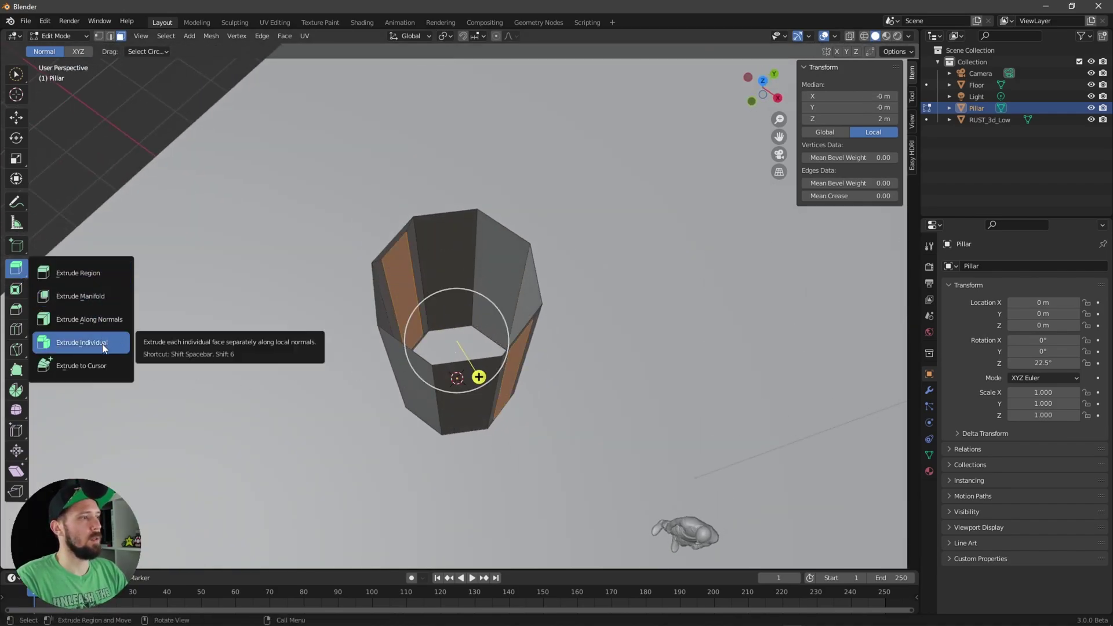
{"action": "left_click", "coordinate": [98, 343]}
{"action": "mouse_move", "coordinate": [545, 400]}
{"action": "middle_mouse_down"}
{"action": "mouse_move", "coordinate": [547, 371]}
{"action": "mouse_move", "coordinate": [550, 399]}
{"action": "middle_mouse_up"}
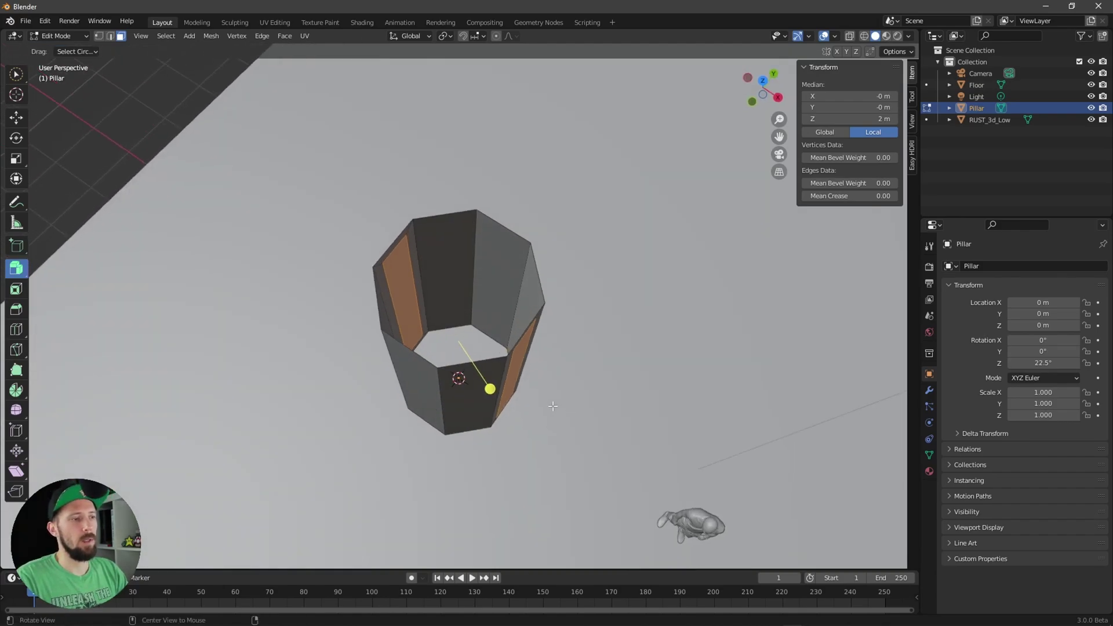
{"action": "mouse_move", "coordinate": [489, 385]}
{"action": "left_mouse_down"}
{"action": "mouse_move", "coordinate": [480, 386]}
{"action": "mouse_move", "coordinate": [502, 397]}
{"action": "mouse_move", "coordinate": [490, 385]}
{"action": "left_mouse_up"}
Step: Confirm the panel recess depth, then orbit and zoom to inspect the grooves
{"action": "middle_click_drag", "start_coordinate": [490, 385], "coordinate": [559, 370]}
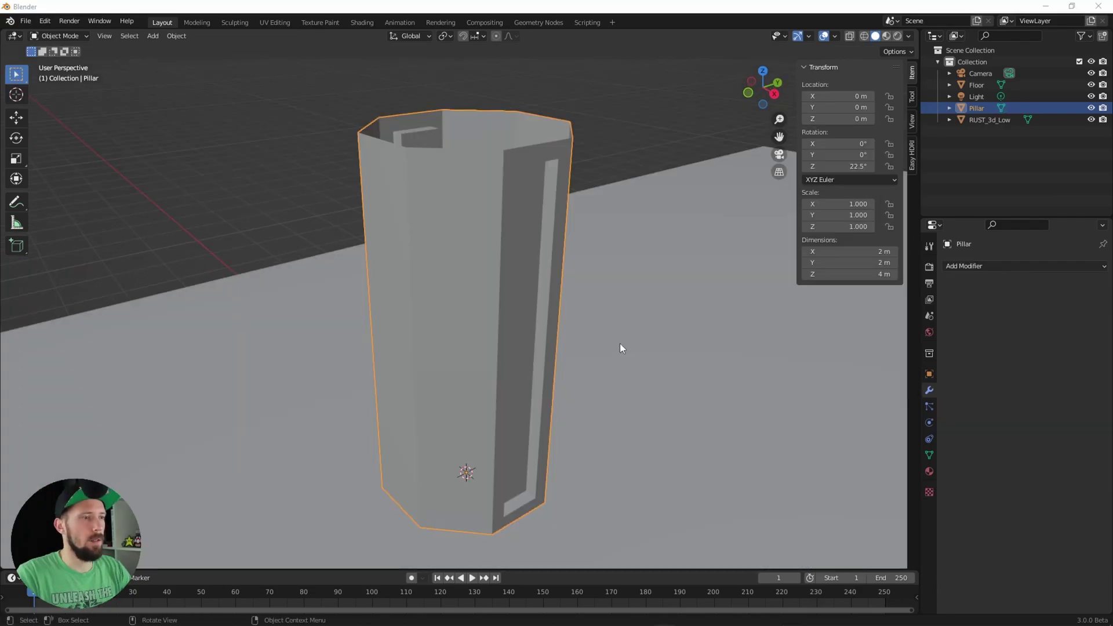
{"action": "middle_click_drag", "start_coordinate": [601, 343], "coordinate": [577, 370]}
{"action": "scroll", "coordinate": [577, 371], "scroll_direction": "up", "scroll_amount": 6}
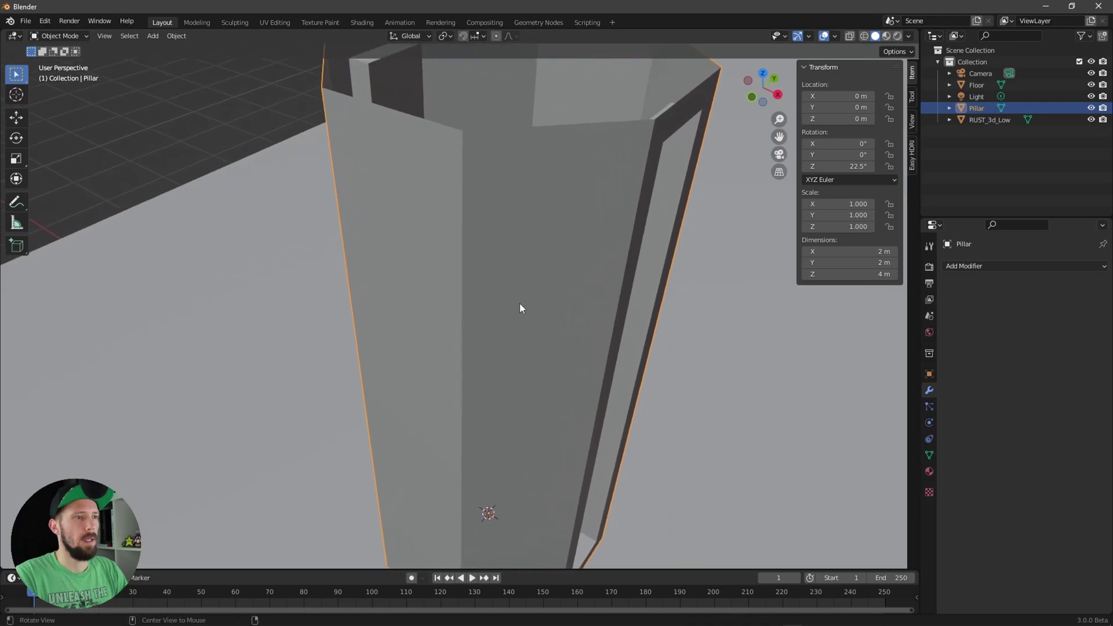
{"action": "scroll", "coordinate": [513, 318], "scroll_direction": "down", "scroll_amount": 3}
{"action": "scroll", "coordinate": [546, 313], "scroll_direction": "up", "scroll_amount": 3}
{"action": "scroll", "coordinate": [546, 315], "scroll_direction": "down", "scroll_amount": 3}
{"action": "scroll", "coordinate": [516, 340], "scroll_direction": "up", "scroll_amount": 3}
{"action": "middle_click_drag", "start_coordinate": [454, 316], "coordinate": [473, 340]}
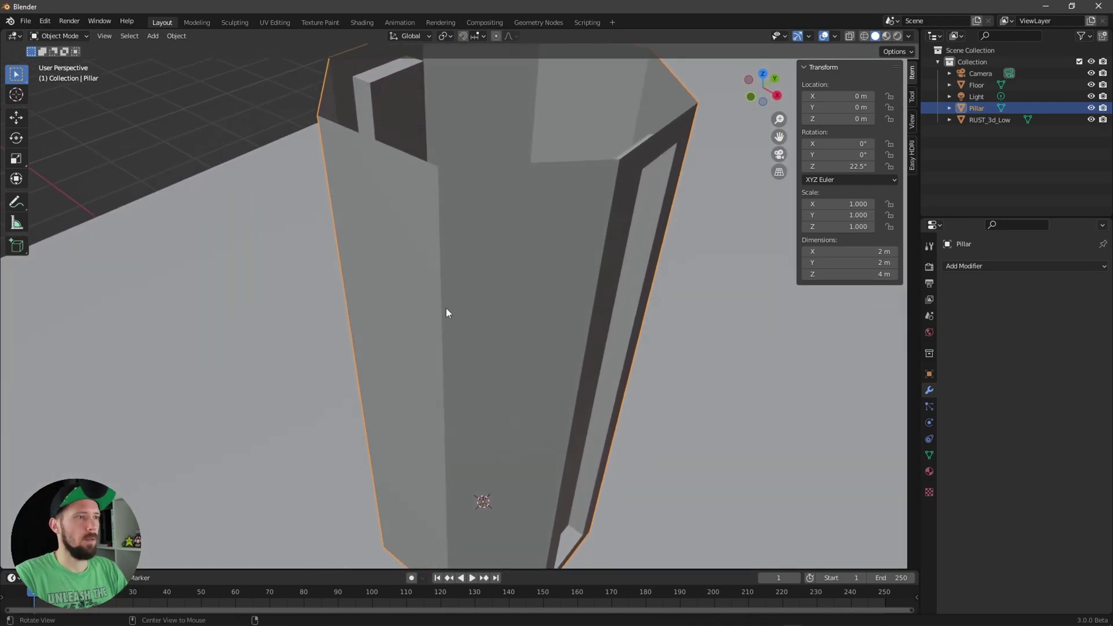
Step: Apply Shade Smooth to the pillar from its right-click menu
{"action": "middle_click_drag", "start_coordinate": [662, 348], "coordinate": [689, 336], "text": "ctrl"}
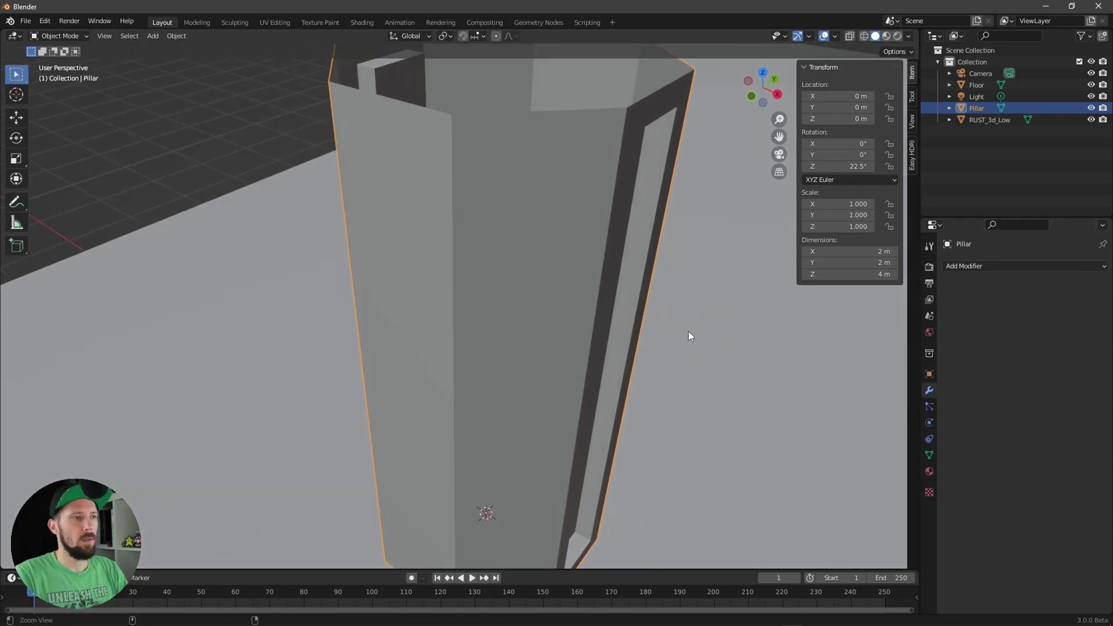
{"action": "right_click", "coordinate": [464, 270]}
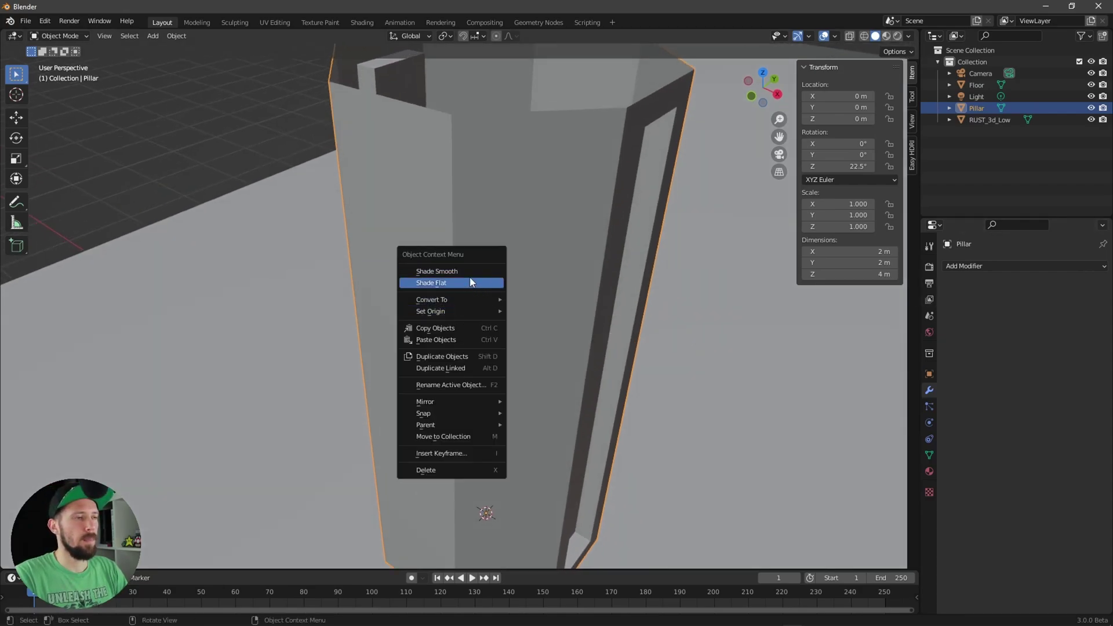
{"action": "left_click", "coordinate": [470, 282]}
{"action": "right_click", "coordinate": [488, 284]}
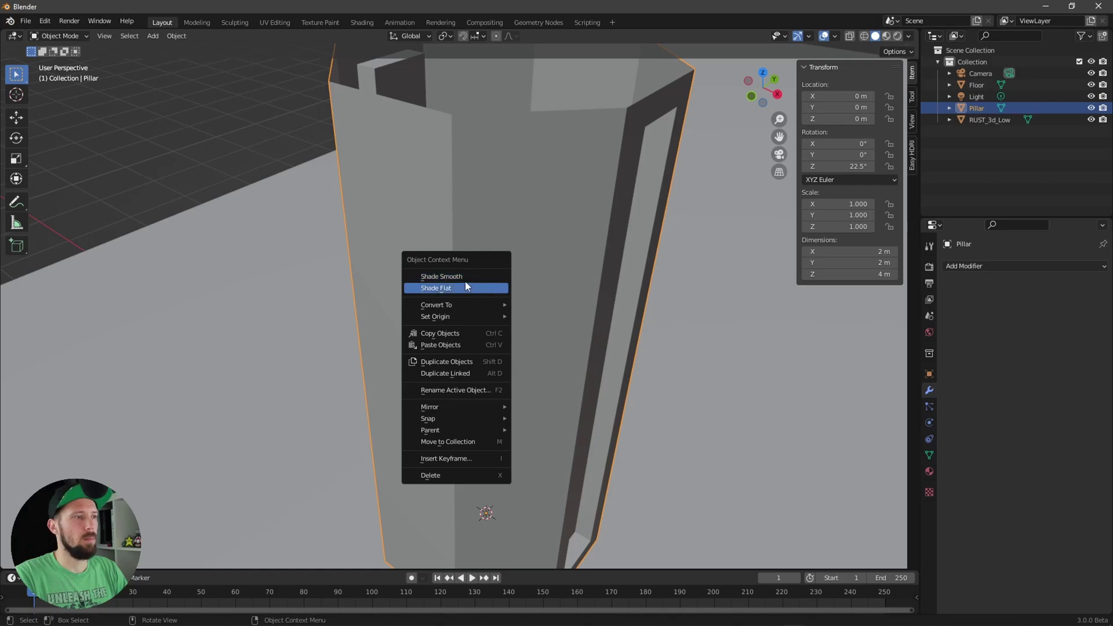
{"action": "left_click", "coordinate": [468, 280]}
{"action": "middle_click_drag", "start_coordinate": [469, 279], "coordinate": [575, 321]}
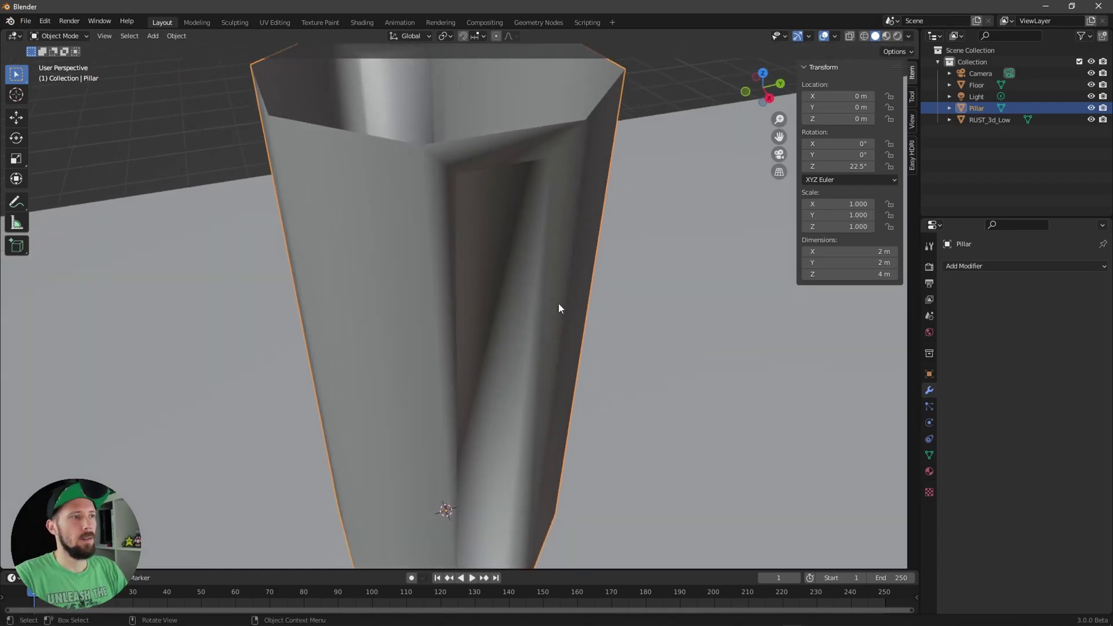
{"action": "scroll", "coordinate": [516, 173], "scroll_direction": "down", "scroll_amount": 5}
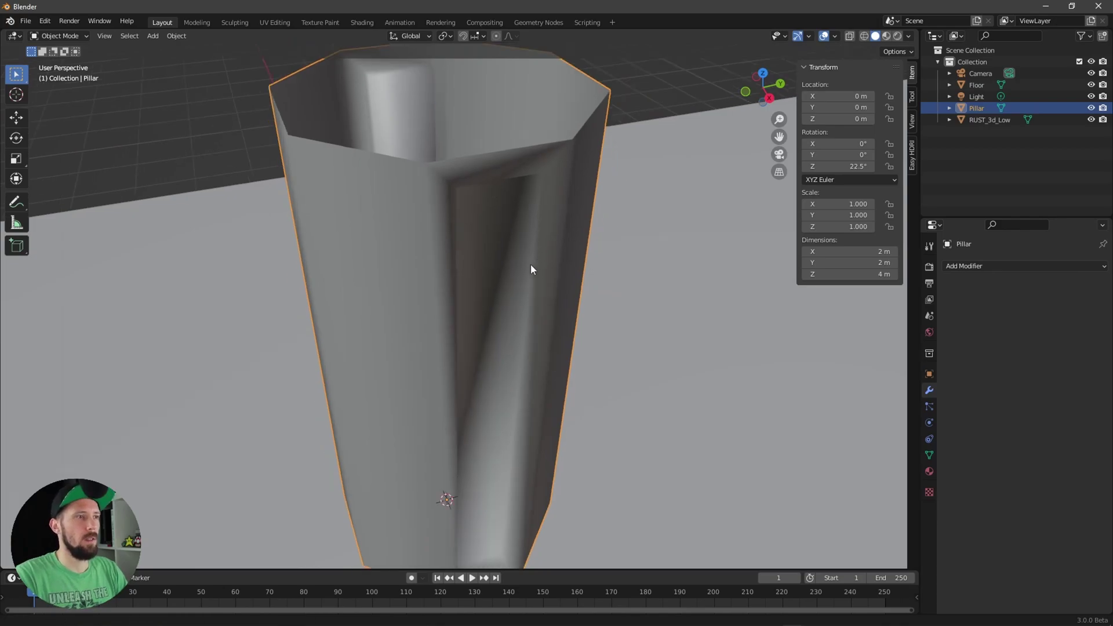
{"action": "scroll", "coordinate": [525, 301], "scroll_direction": "up", "scroll_amount": 1}
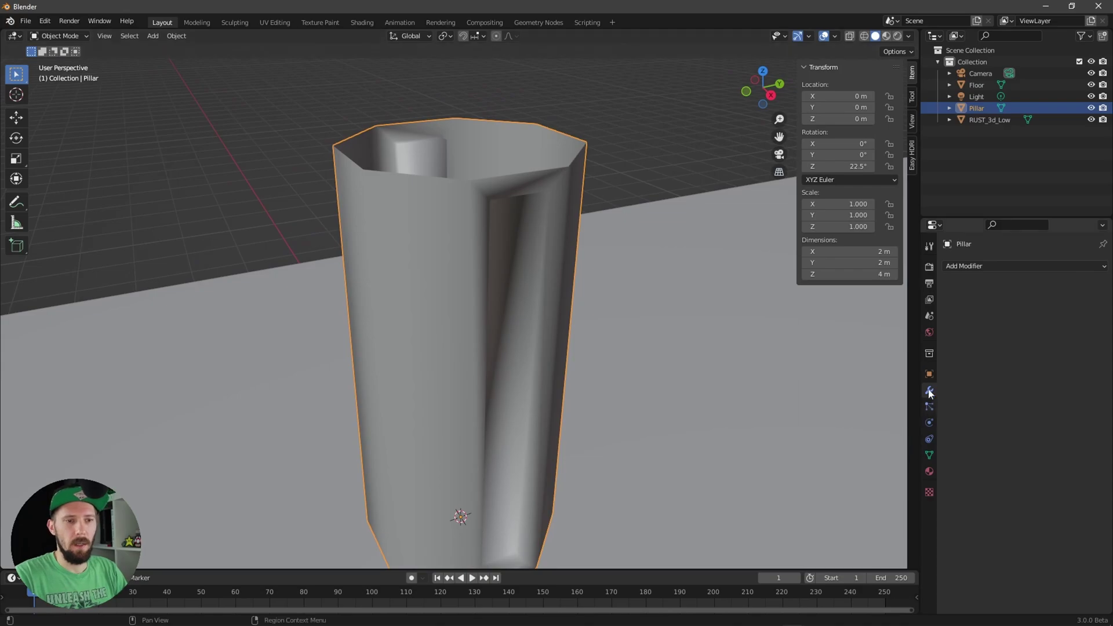
Step: Enable Auto Smooth at 30° under Object Data Properties > Normals
{"action": "left_click", "coordinate": [926, 422]}
{"action": "left_click", "coordinate": [929, 438]}
{"action": "left_click", "coordinate": [929, 455]}
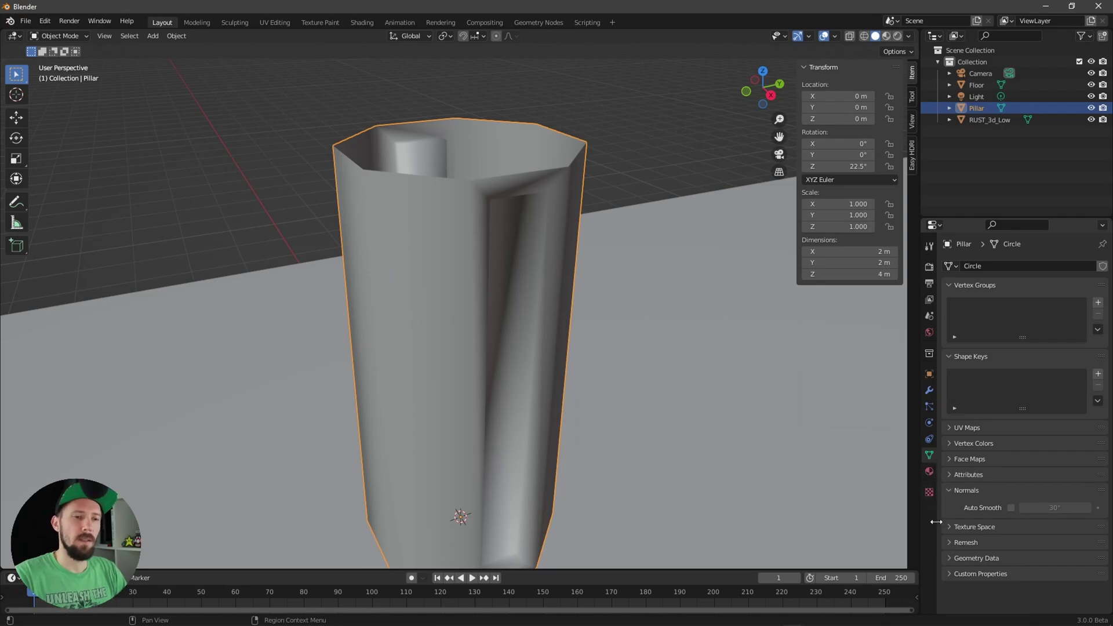
{"action": "left_click", "coordinate": [1010, 507]}
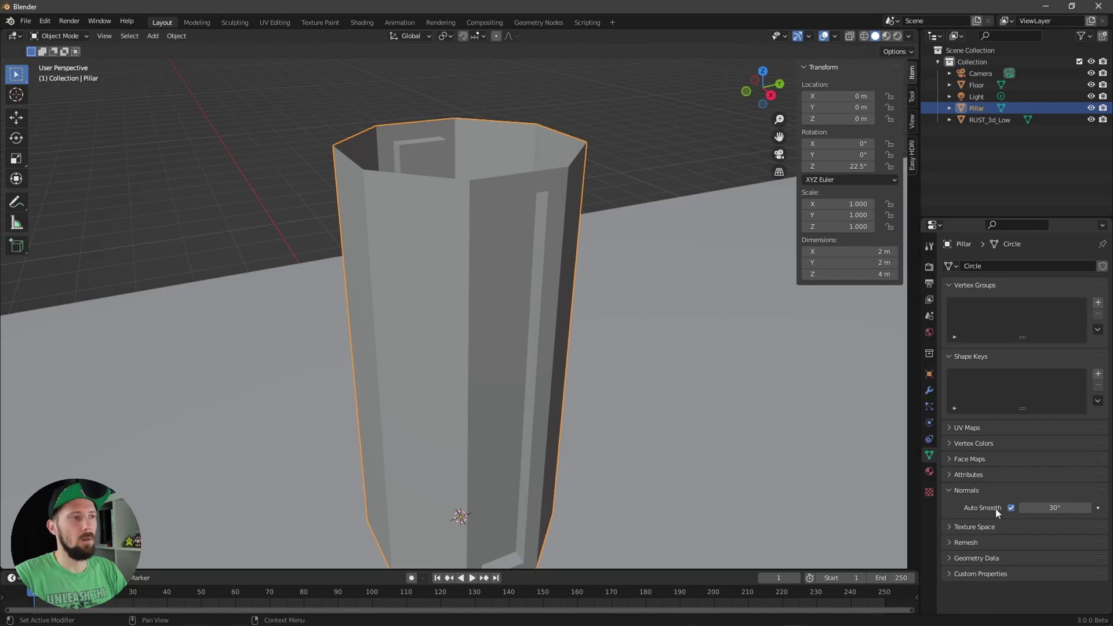
{"action": "mouse_move", "coordinate": [569, 393]}
{"action": "middle_mouse_down"}
{"action": "mouse_move", "coordinate": [602, 389]}
{"action": "mouse_move", "coordinate": [554, 317]}
{"action": "mouse_move", "coordinate": [556, 355]}
{"action": "mouse_move", "coordinate": [607, 343]}
{"action": "mouse_move", "coordinate": [554, 367]}
{"action": "mouse_move", "coordinate": [575, 349]}
{"action": "middle_mouse_up"}
Step: Add a Bevel modifier to the pillar
{"action": "left_click", "coordinate": [929, 388]}
{"action": "left_click", "coordinate": [991, 265]}
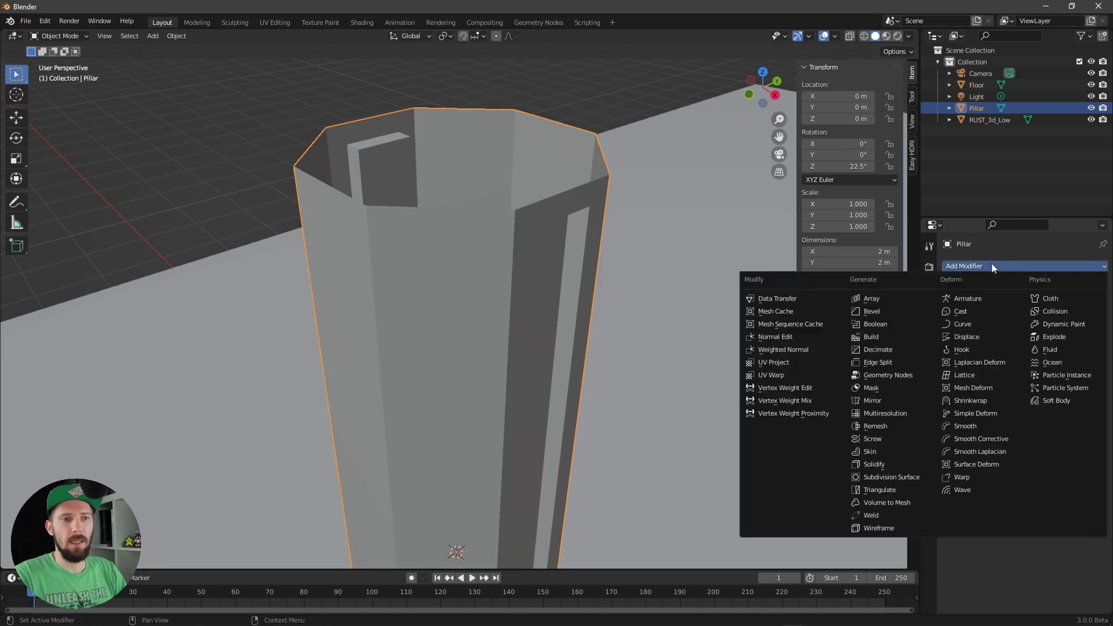
{"action": "left_click", "coordinate": [893, 317]}
{"action": "middle_click_drag", "start_coordinate": [632, 355], "coordinate": [584, 369]}
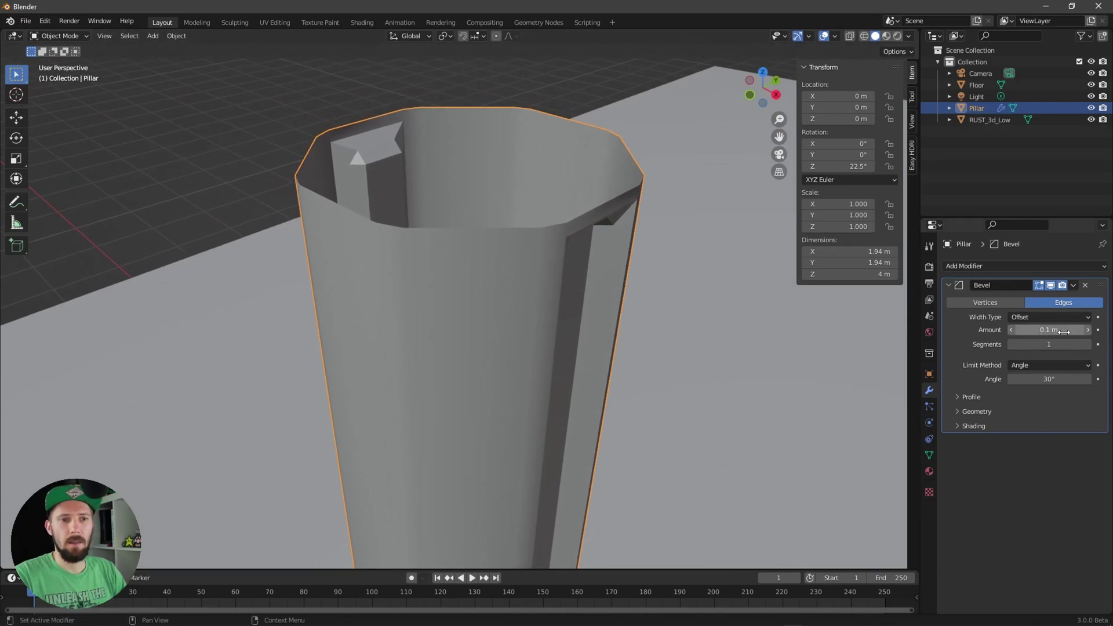
Step: Set the bevel Amount to 0.02 m and Segments to 10
{"action": "left_click", "coordinate": [1086, 330]}
{"action": "left_click", "coordinate": [1087, 330]}
{"action": "left_click", "coordinate": [1088, 330]}
{"action": "left_click", "coordinate": [1087, 331]}
{"action": "mouse_move", "coordinate": [1045, 345]}
{"action": "left_mouse_down"}
{"action": "mouse_move", "coordinate": [1059, 346]}
{"action": "mouse_move", "coordinate": [1039, 329]}
{"action": "left_mouse_up"}
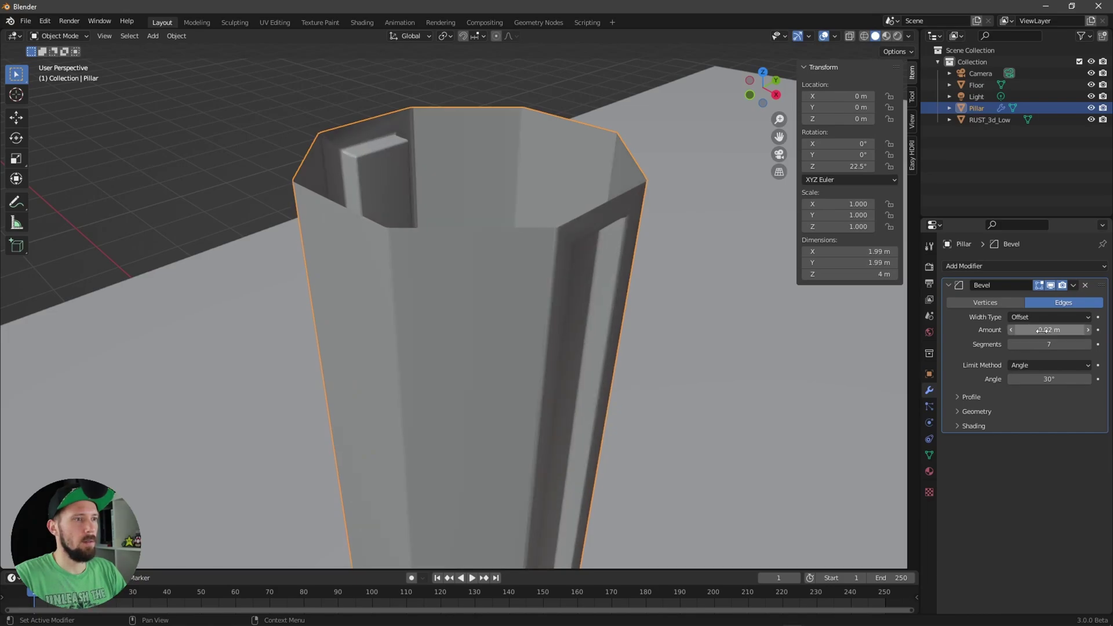
{"action": "middle_click_drag", "start_coordinate": [736, 374], "coordinate": [655, 324]}
{"action": "left_click", "coordinate": [1087, 345]}
{"action": "left_click", "coordinate": [1088, 344]}
{"action": "left_click", "coordinate": [1087, 344]}
{"action": "middle_click_drag", "start_coordinate": [585, 342], "coordinate": [550, 388]}
{"action": "scroll", "coordinate": [551, 388], "scroll_direction": "down", "scroll_amount": 6}
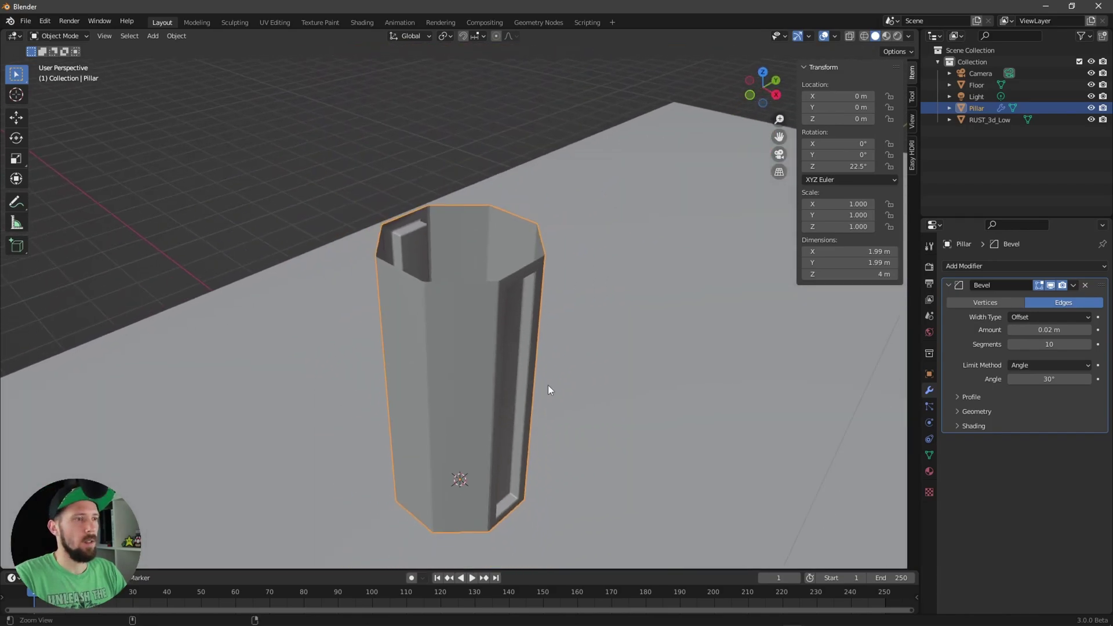
Step: Look over the floor and pillar from a few angles, ending with nothing selected
{"action": "scroll", "coordinate": [544, 408], "scroll_direction": "down", "scroll_amount": 4}
{"action": "left_click", "coordinate": [630, 316]}
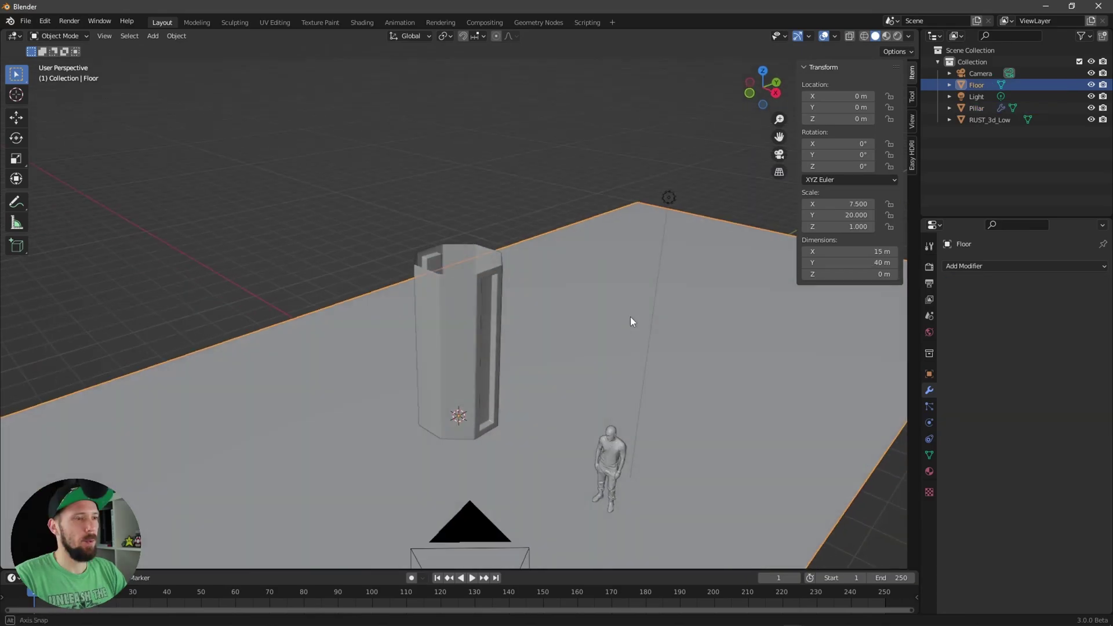
{"action": "scroll", "coordinate": [626, 328], "scroll_direction": "up", "scroll_amount": 2}
{"action": "middle_click_drag", "start_coordinate": [599, 344], "coordinate": [647, 245], "text": "shift"}
{"action": "scroll", "coordinate": [526, 315], "scroll_direction": "up", "scroll_amount": 2}
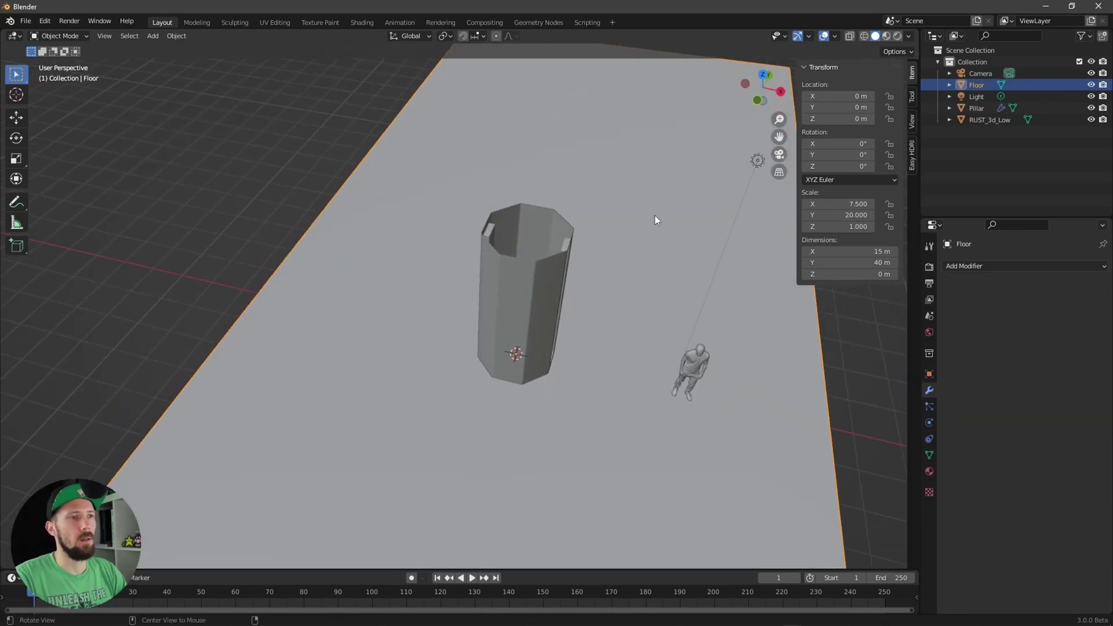
{"action": "middle_click_drag", "start_coordinate": [706, 282], "coordinate": [616, 372]}
{"action": "left_click", "coordinate": [988, 159]}
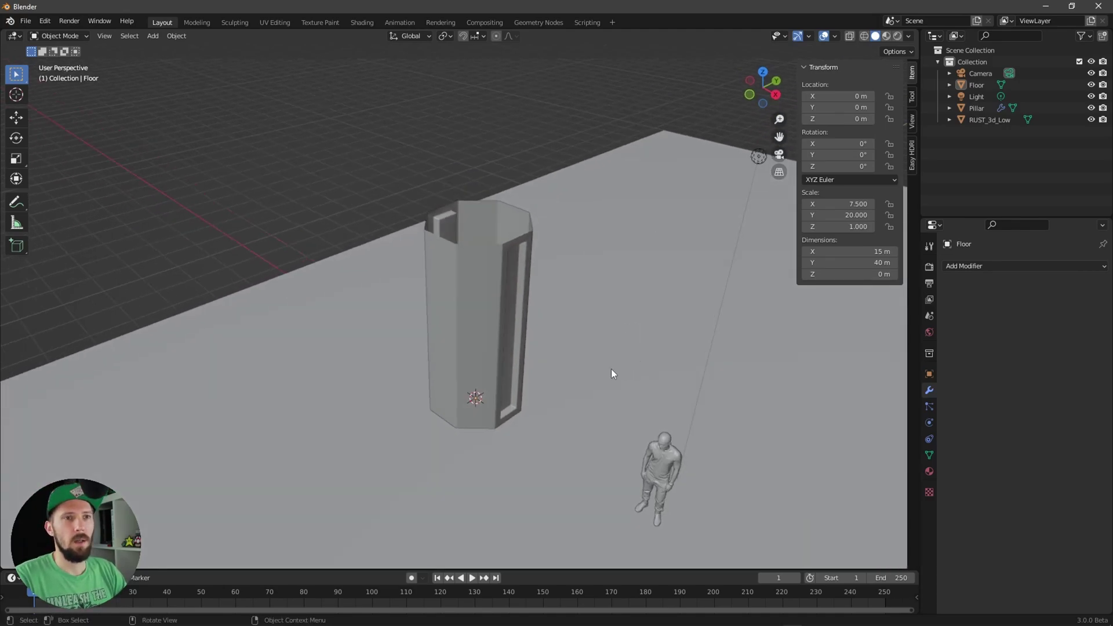
Step: Duplicate the Floor slab in place and rename the Floor.001 copy to GN
{"action": "left_click", "coordinate": [609, 360]}
{"action": "key", "text": "shift+d"}
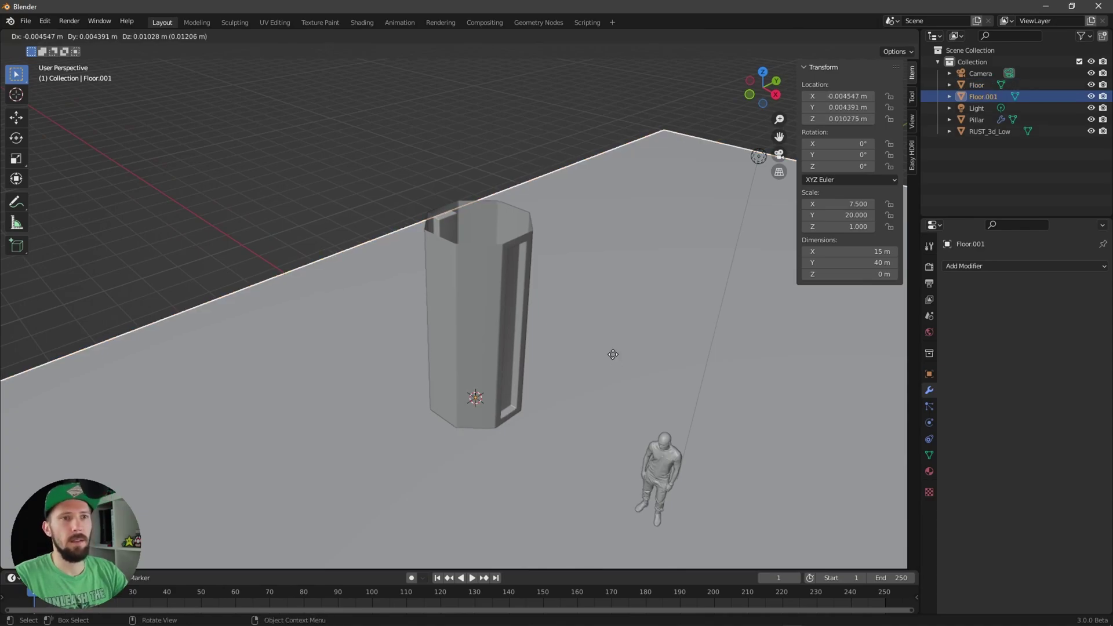
{"action": "key", "text": "Escape"}
{"action": "double_click", "coordinate": [984, 97]}
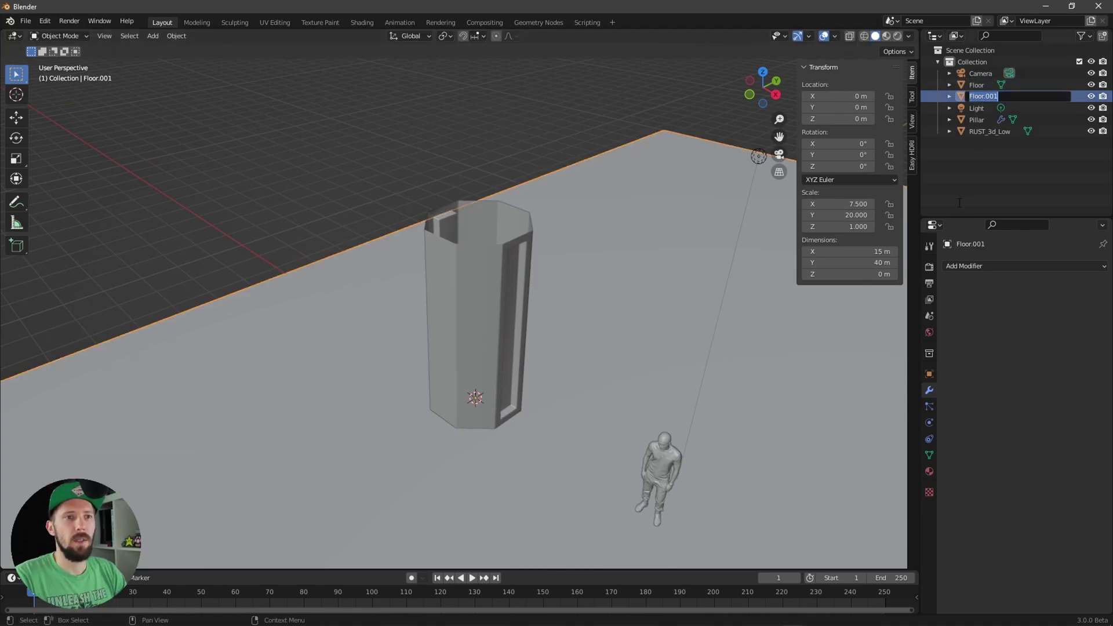
{"action": "type", "text": "GN"}
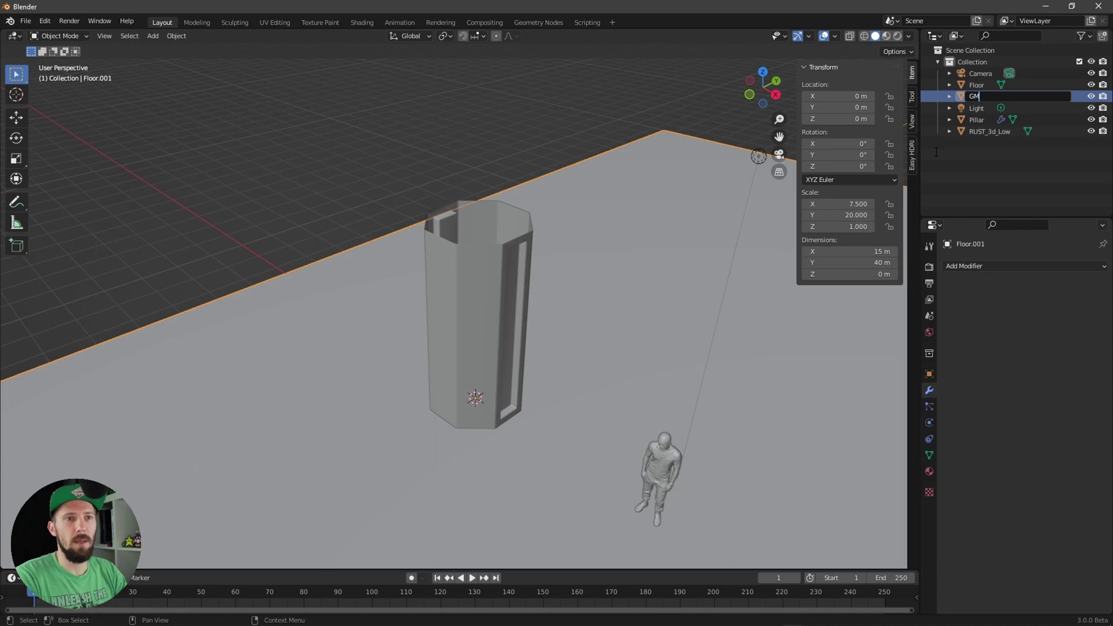
{"action": "key", "text": "Return"}
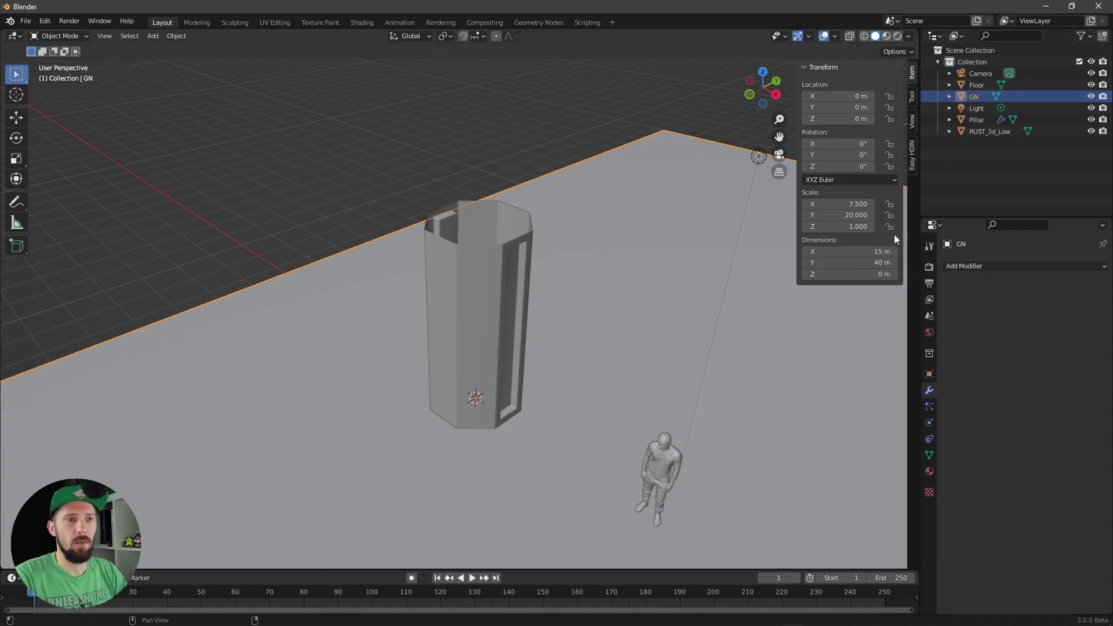
{"action": "scroll", "coordinate": [587, 315], "scroll_direction": "down", "scroll_amount": 2}
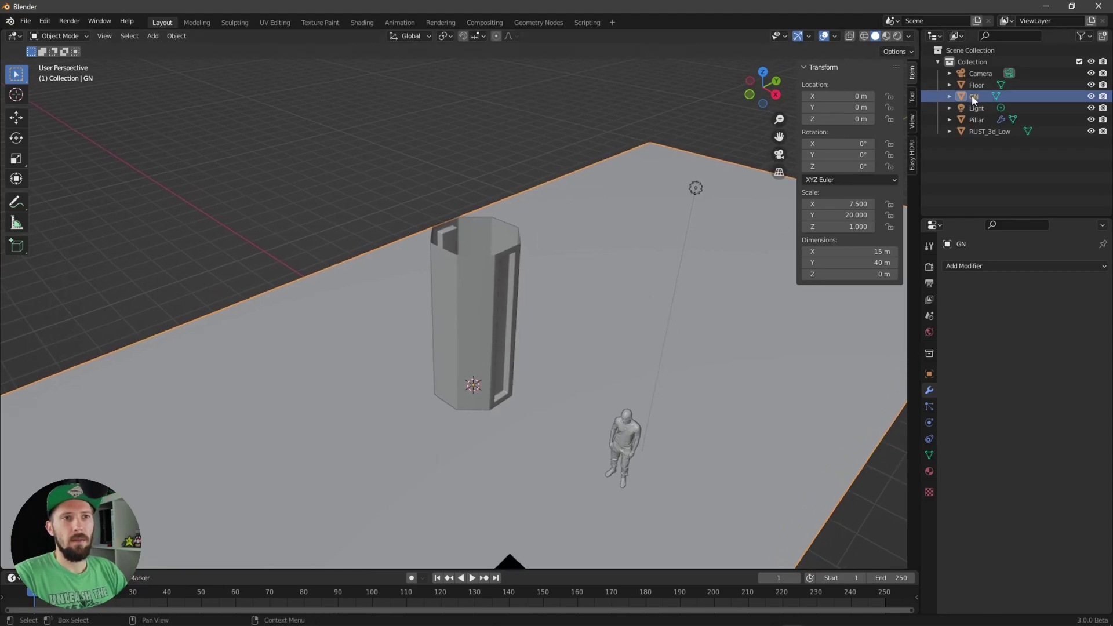
Step: Apply all transforms to GN so its scale reads 1 at 15 m by 40 m
{"action": "left_click", "coordinate": [176, 35]}
{"action": "mouse_move", "coordinate": [219, 95]}
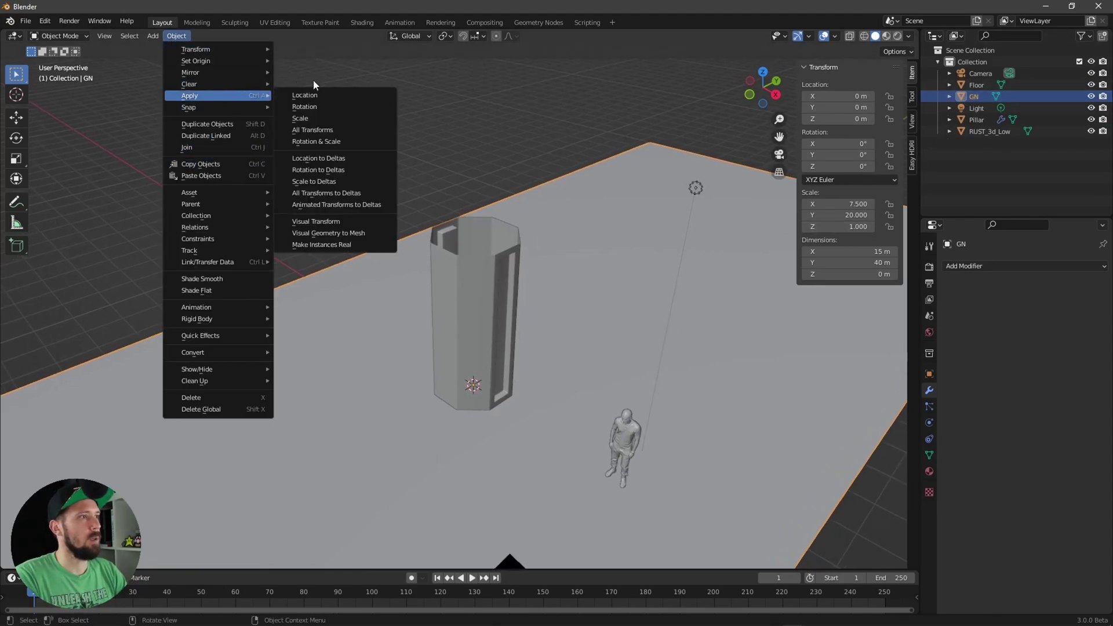
{"action": "left_click", "coordinate": [357, 131]}
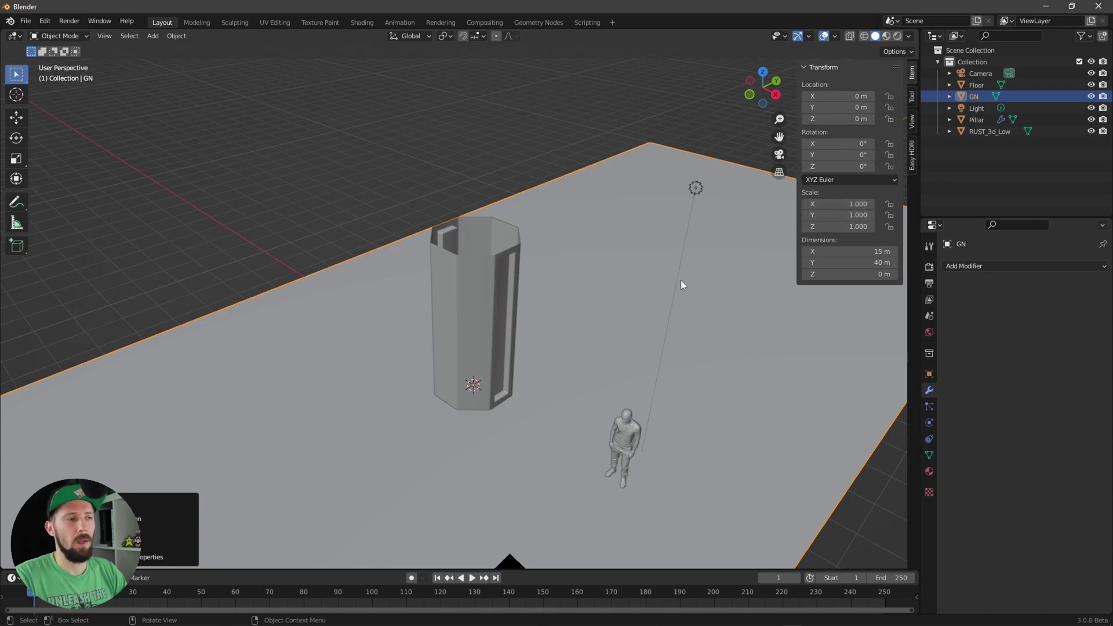
Step: Add a Geometry Nodes modifier with a new node group to GN
{"action": "scroll", "coordinate": [679, 283], "scroll_direction": "down", "scroll_amount": 2}
{"action": "left_click_drag", "start_coordinate": [694, 281], "coordinate": [648, 311], "text": "alt"}
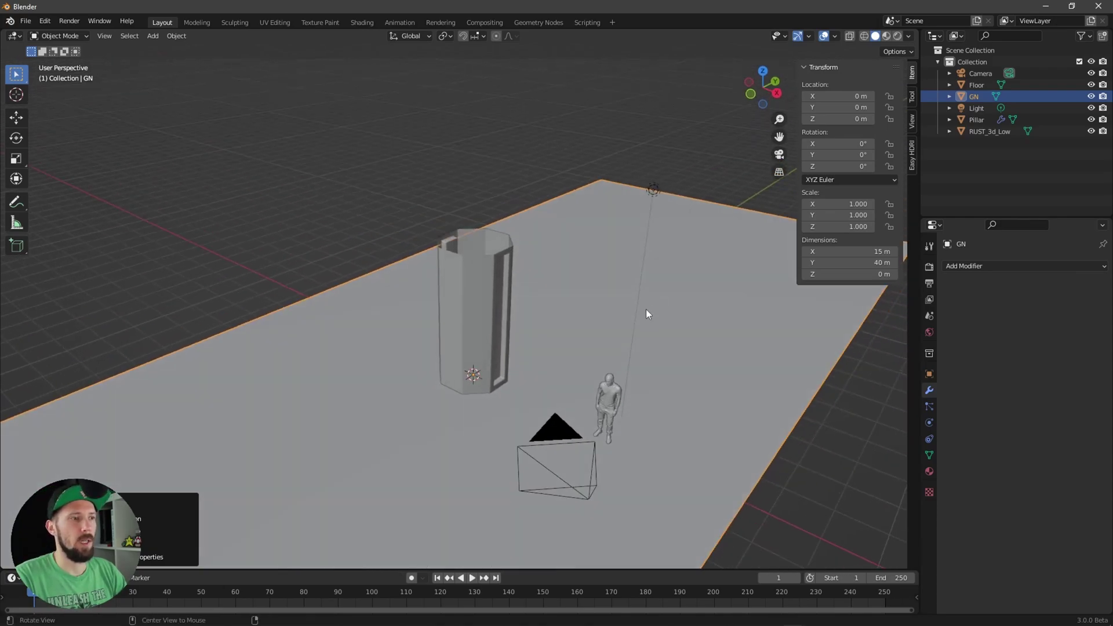
{"action": "left_click", "coordinate": [962, 266]}
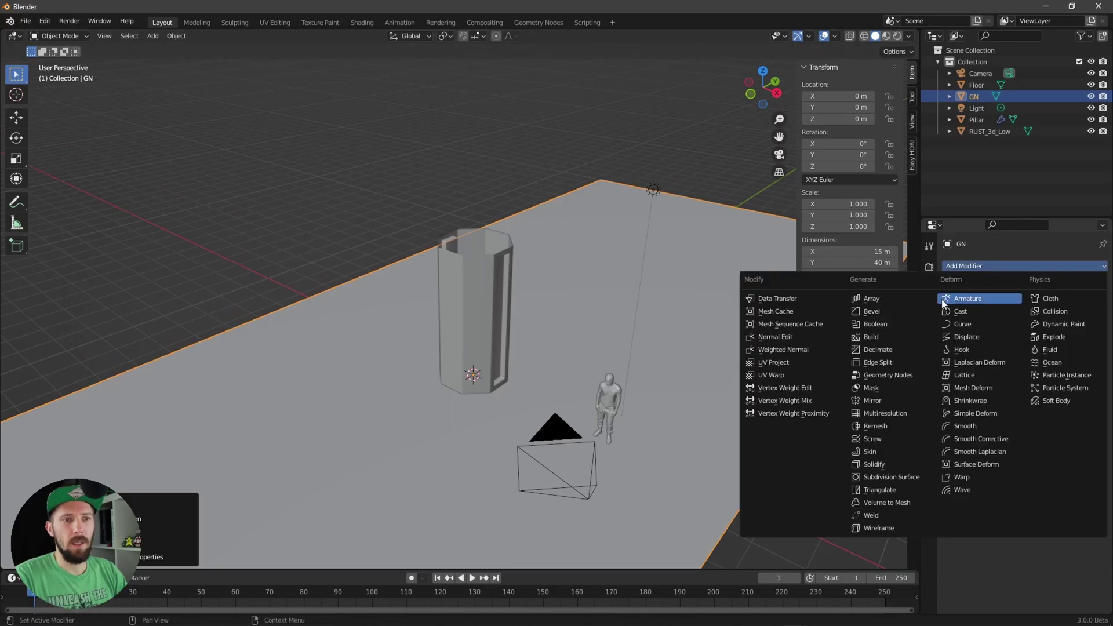
{"action": "left_click", "coordinate": [892, 375]}
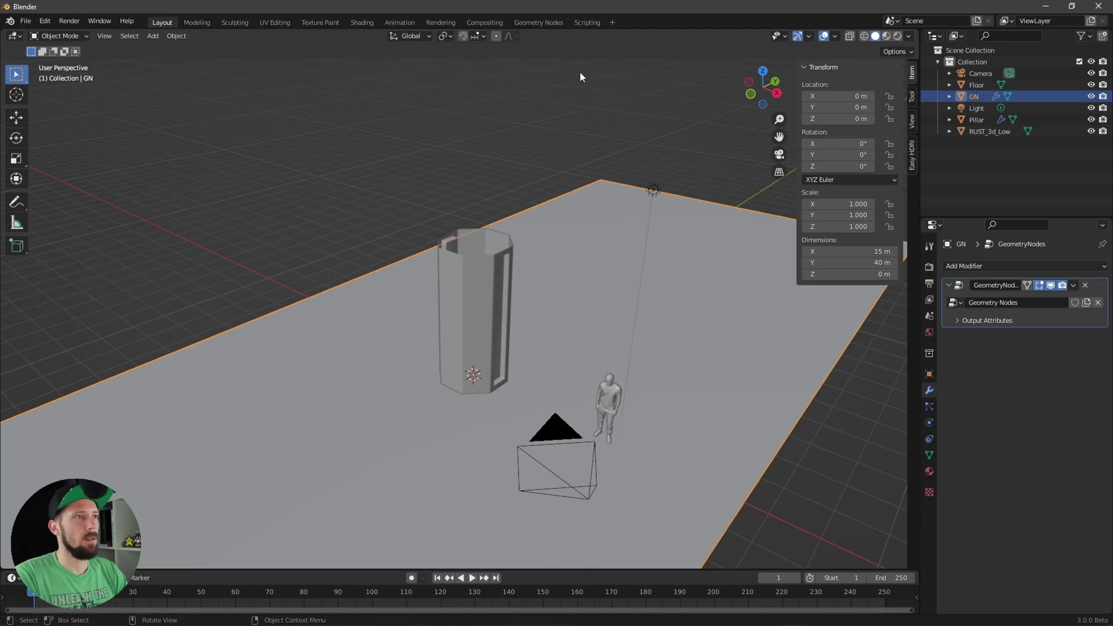
Step: Switch to the Geometry Nodes workspace and spread the Group Input and Group Output nodes apart
{"action": "left_click", "coordinate": [539, 23]}
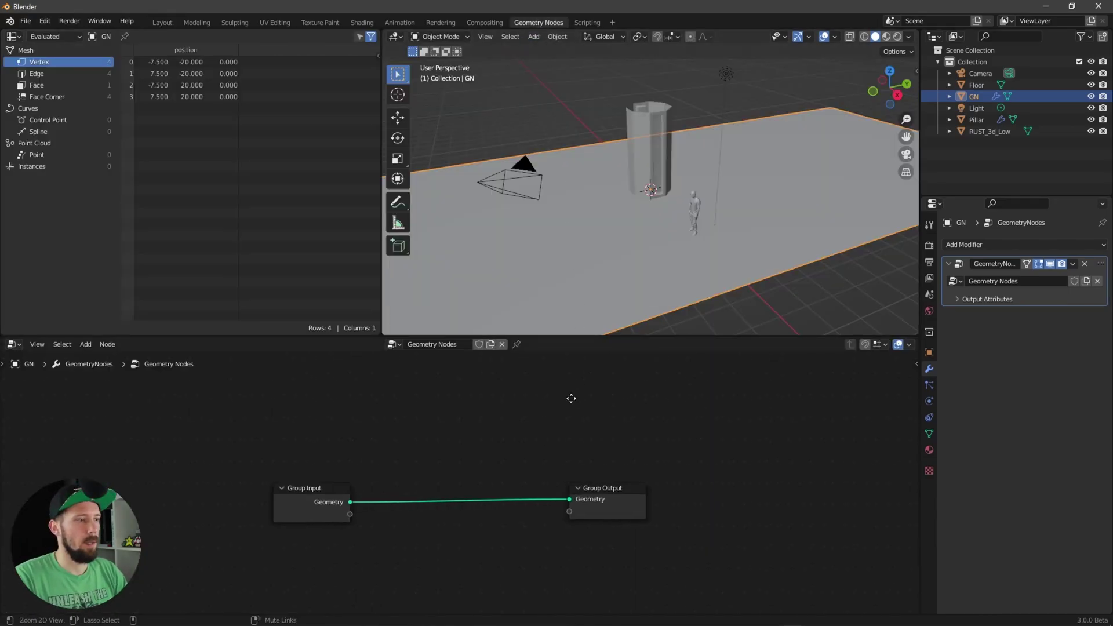
{"action": "scroll", "coordinate": [625, 416], "scroll_direction": "down", "scroll_amount": 1}
{"action": "left_click_drag", "start_coordinate": [554, 482], "coordinate": [719, 514]}
{"action": "left_click_drag", "start_coordinate": [257, 510], "coordinate": [226, 510]}
{"action": "scroll", "coordinate": [452, 445], "scroll_direction": "down", "scroll_amount": 1}
{"action": "scroll", "coordinate": [476, 441], "scroll_direction": "up", "scroll_amount": 1}
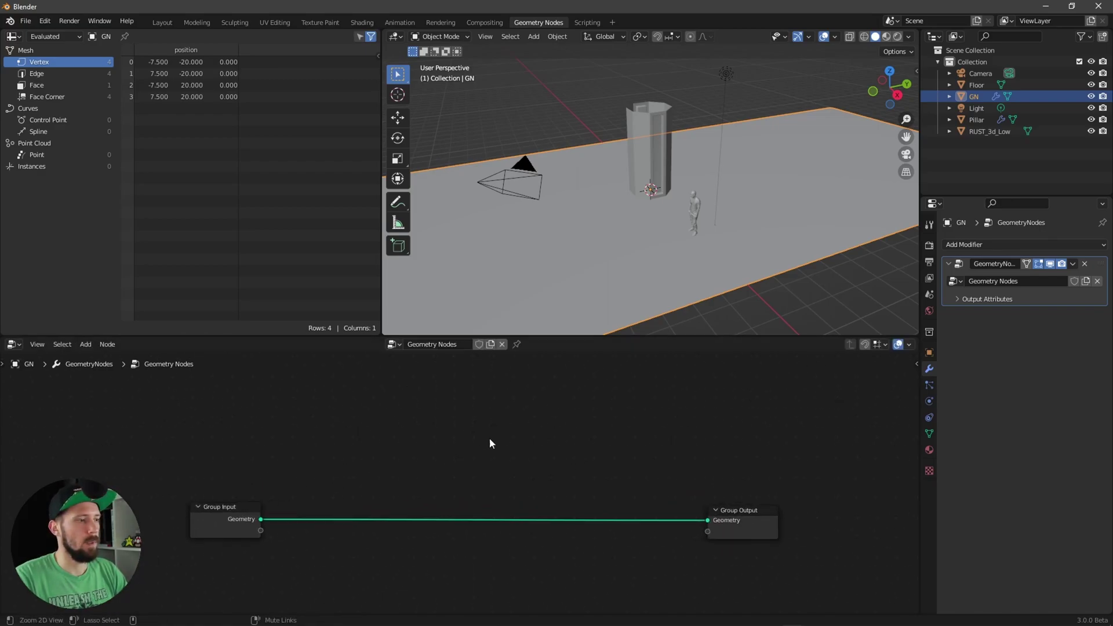
{"action": "scroll", "coordinate": [522, 423], "scroll_direction": "up", "scroll_amount": 1}
{"action": "left_click_drag", "start_coordinate": [495, 456], "coordinate": [512, 456], "text": "alt"}
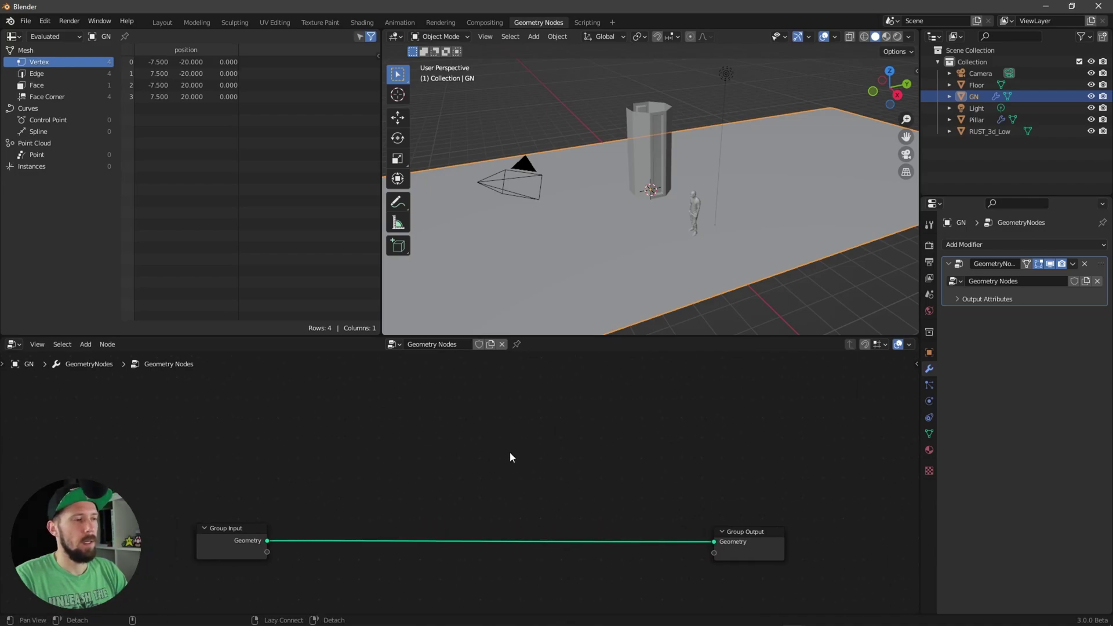
{"action": "scroll", "coordinate": [534, 435], "scroll_direction": "left", "scroll_amount": 3}
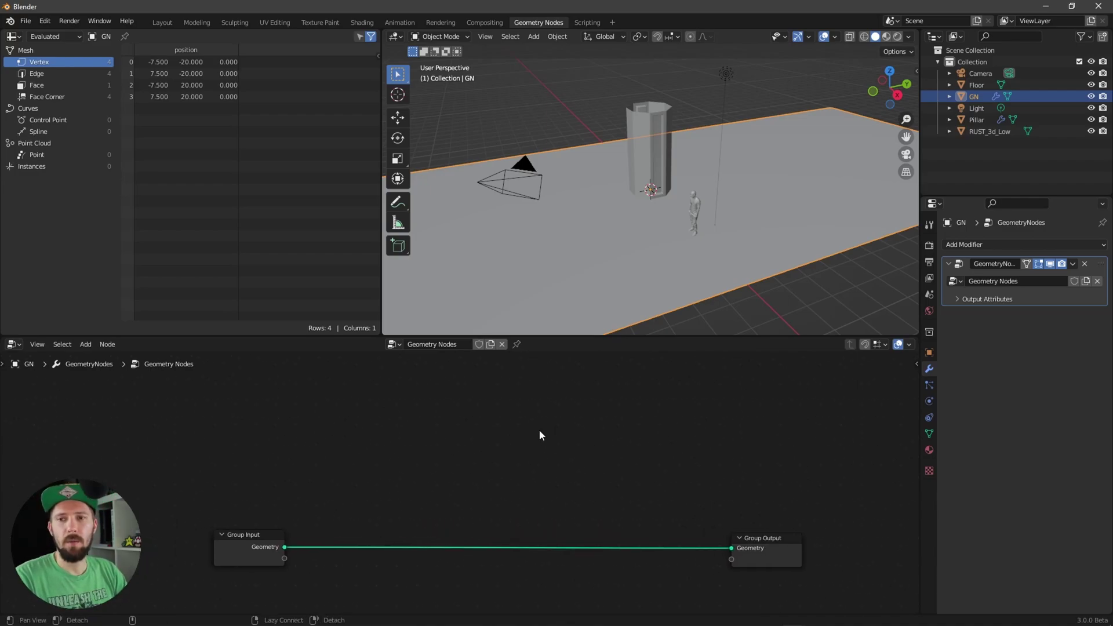
Step: Add an Object Info node to GN's node tree via the node search
{"action": "key", "text": "shift+a"}
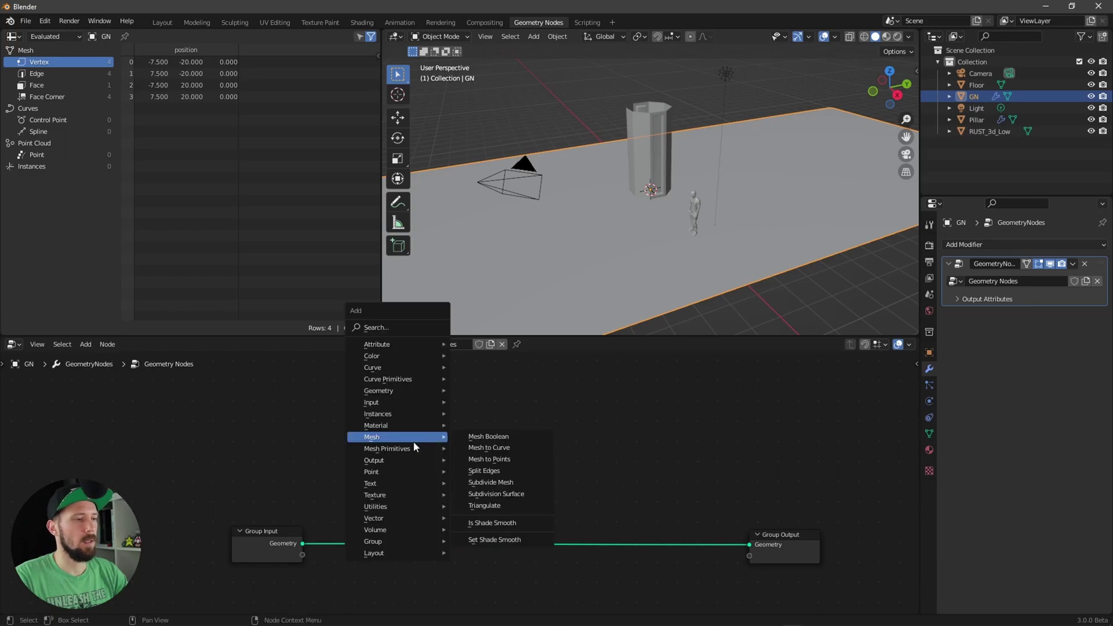
{"action": "left_click", "coordinate": [400, 327]}
{"action": "type", "text": "objec"}
{"action": "key", "text": "Return"}
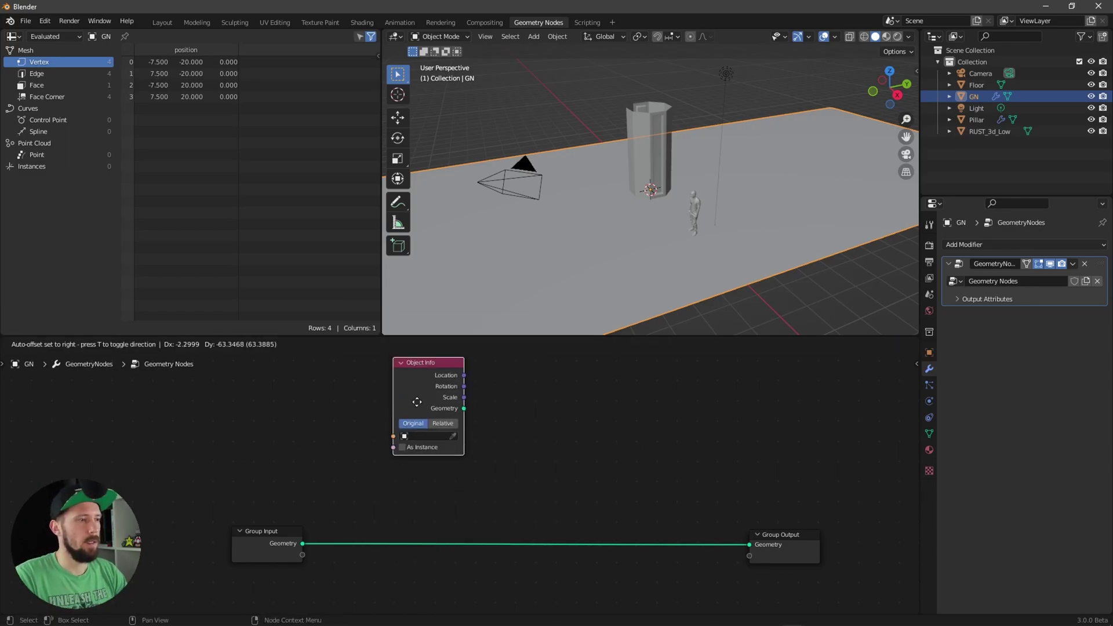
{"action": "left_click", "coordinate": [391, 414]}
Step: Set the Object Info node's Object to Pillar and shift the node left
{"action": "scroll", "coordinate": [502, 416], "scroll_direction": "right", "scroll_amount": 2}
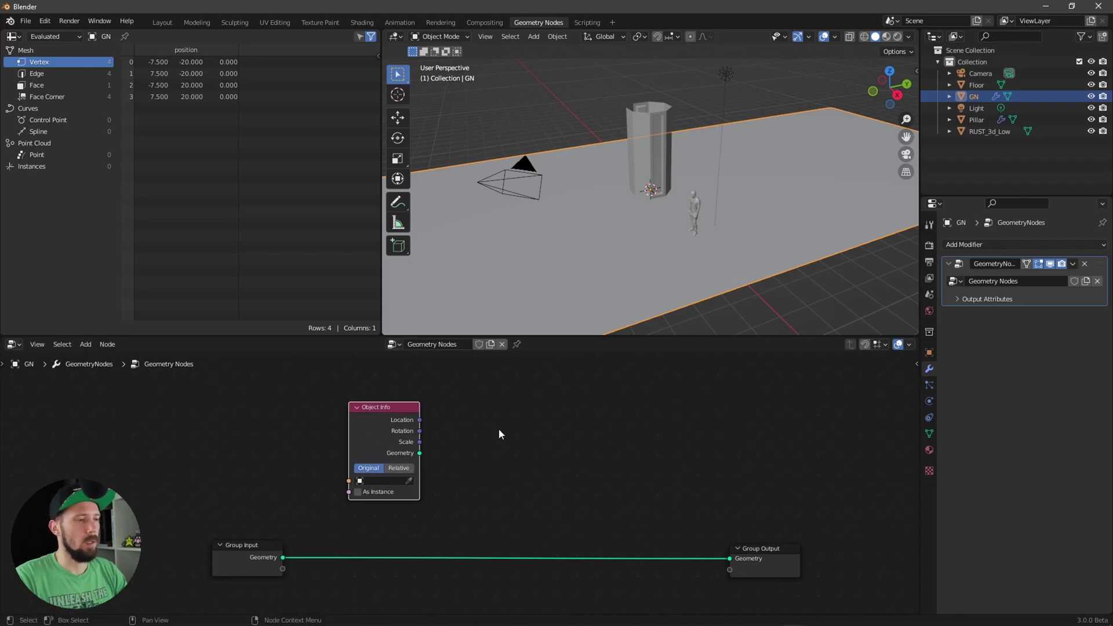
{"action": "left_click", "coordinate": [365, 481]}
{"action": "left_click", "coordinate": [369, 480]}
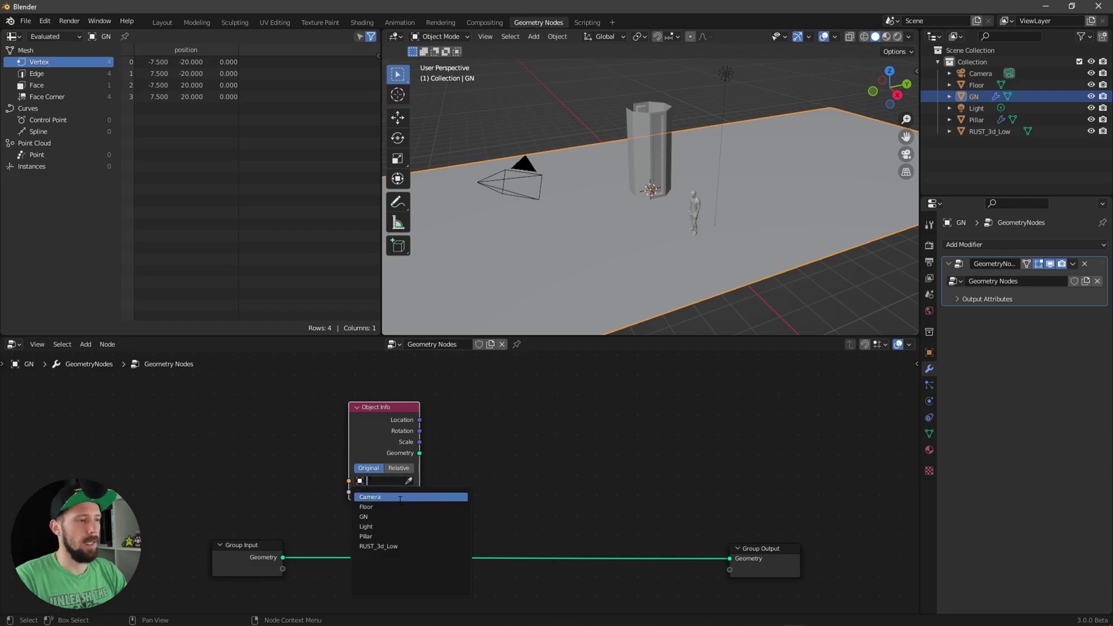
{"action": "left_click", "coordinate": [401, 536]}
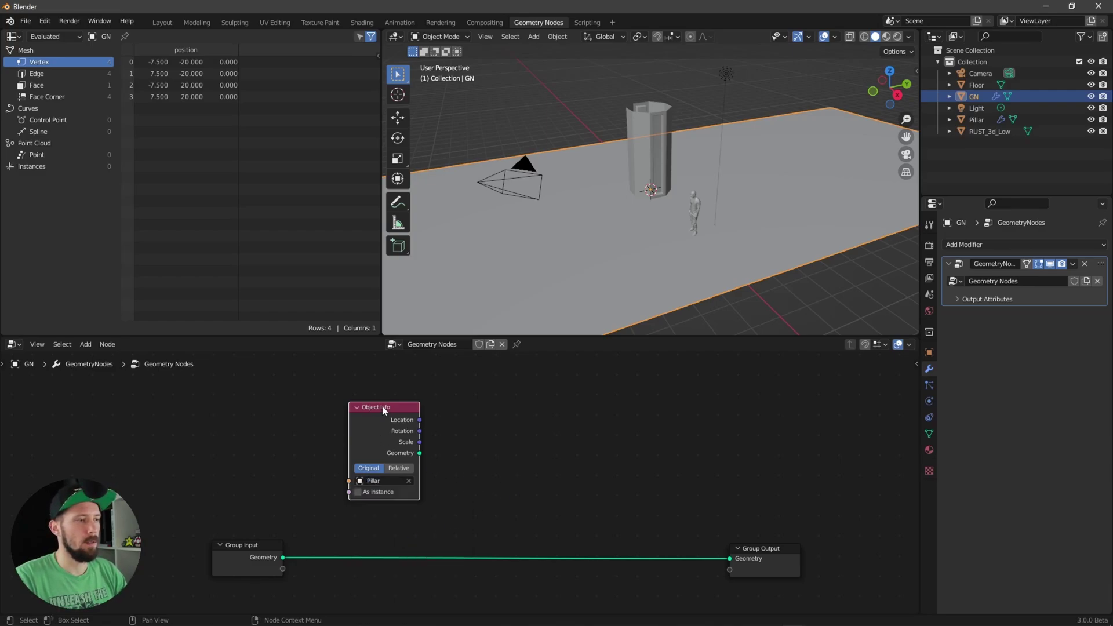
{"action": "left_click_drag", "start_coordinate": [384, 406], "coordinate": [357, 406]}
{"action": "middle_click_drag", "start_coordinate": [514, 427], "coordinate": [470, 440]}
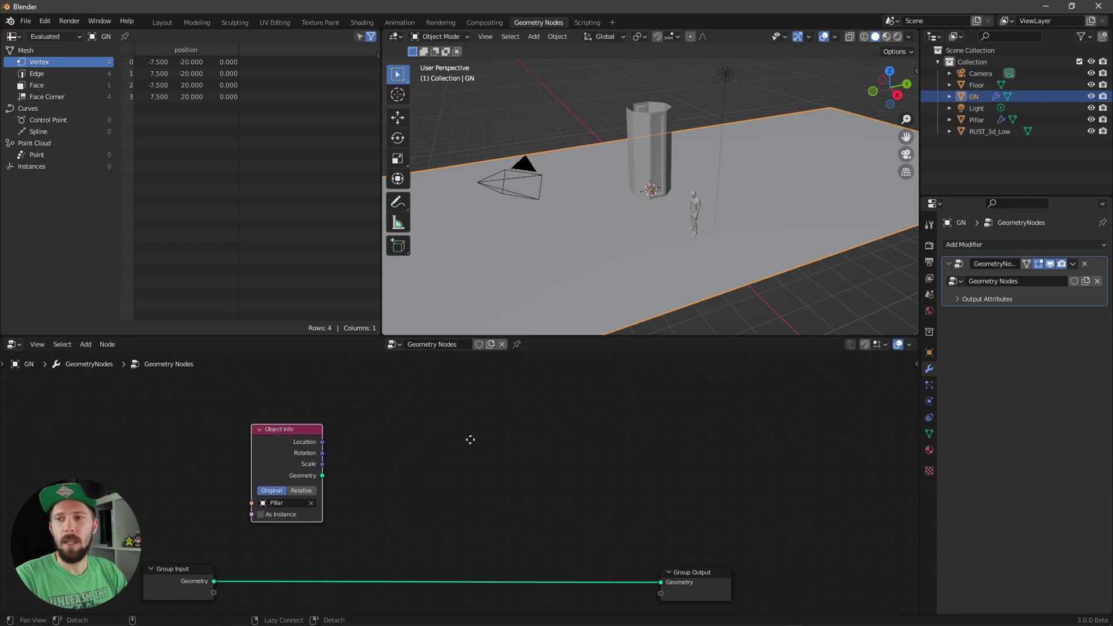
{"action": "scroll", "coordinate": [467, 445], "scroll_direction": "down", "scroll_amount": 3}
{"action": "key", "text": "shift+a"}
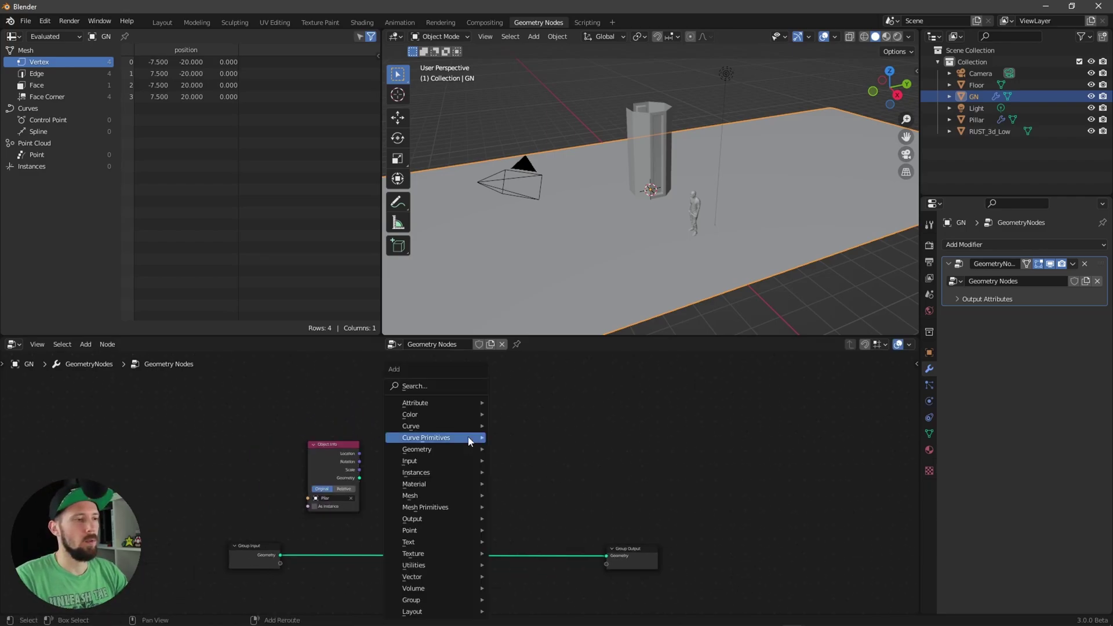
Step: Add an Instance on Points node to the node tree
{"action": "left_click", "coordinate": [448, 387]}
{"action": "type", "text": "instanm"}
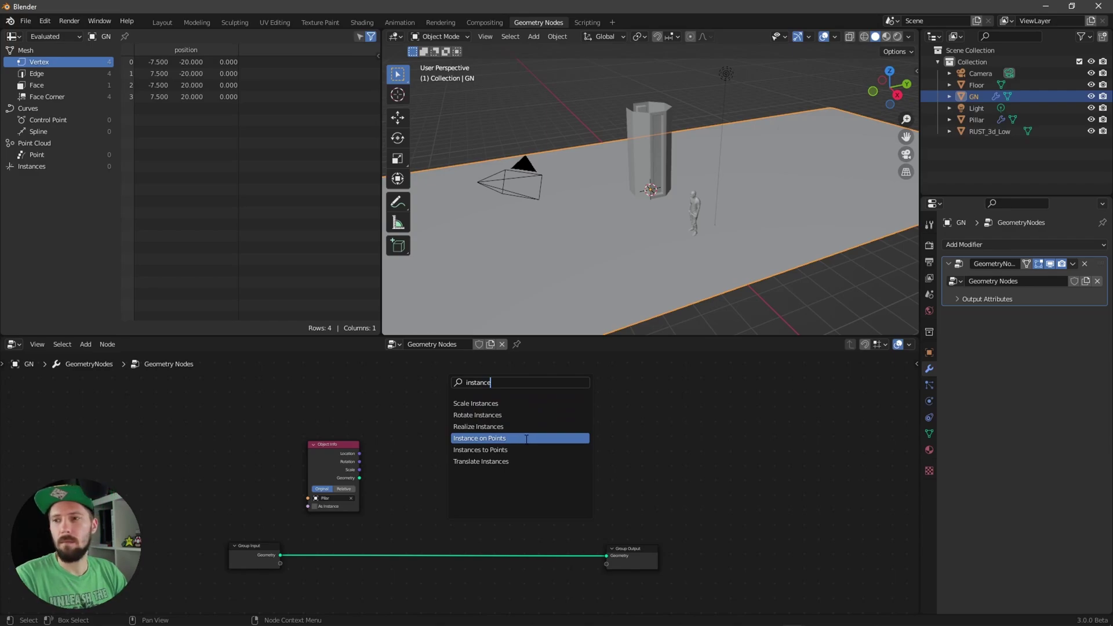
{"action": "left_click", "coordinate": [526, 438]}
{"action": "left_click", "coordinate": [520, 450]}
{"action": "middle_click_drag", "start_coordinate": [377, 490], "coordinate": [406, 484]}
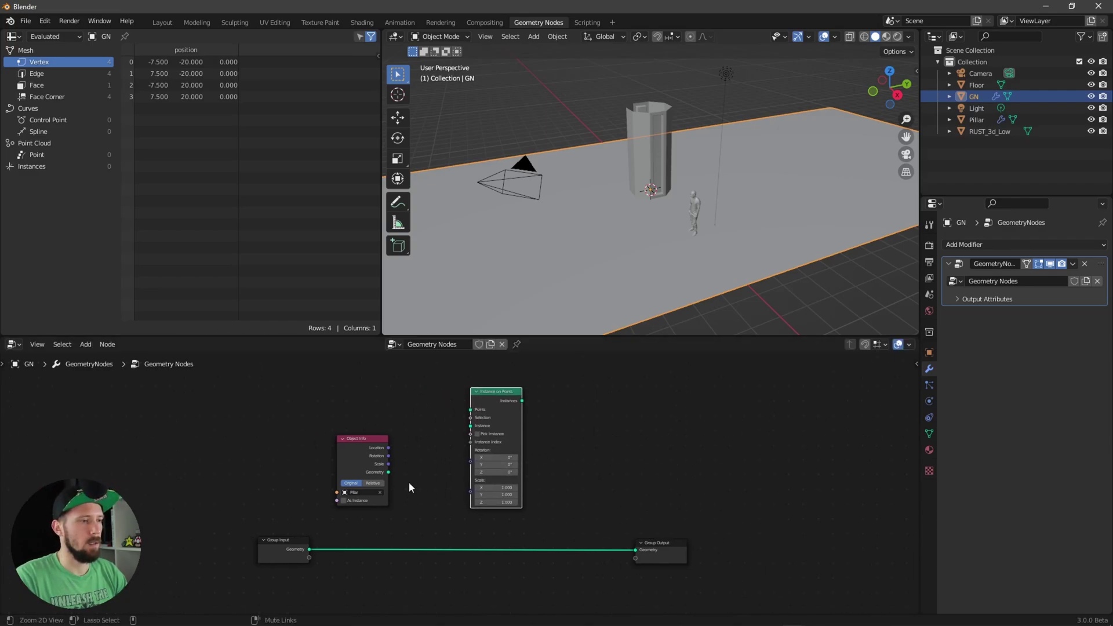
{"action": "scroll", "coordinate": [459, 479], "scroll_direction": "up", "scroll_amount": 1}
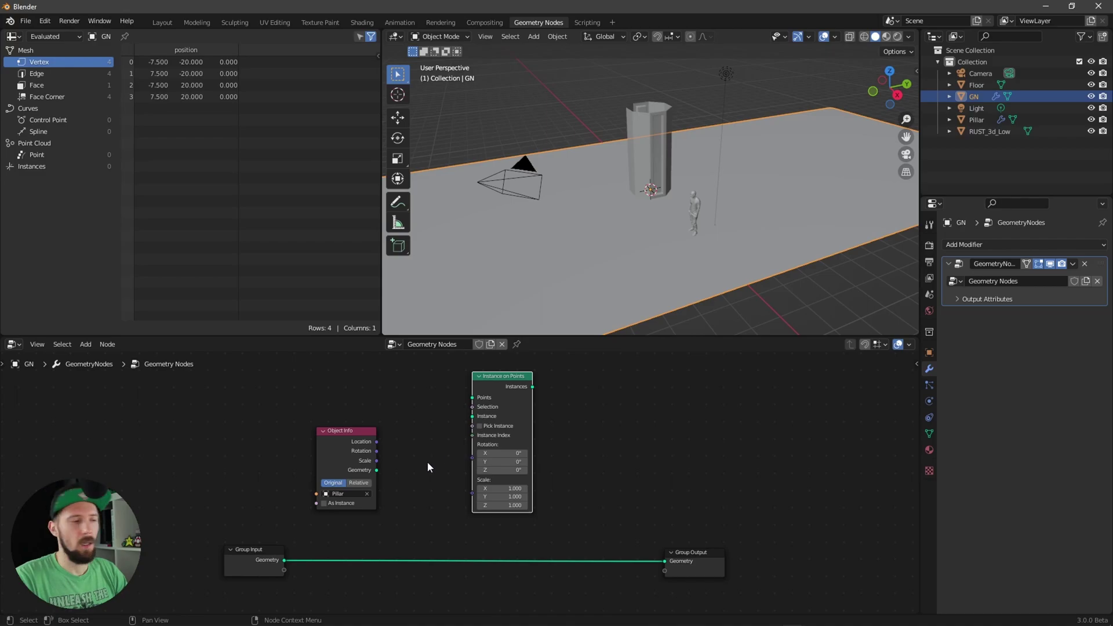
Step: Link Object Info Geometry to Instance, and Instances to Group Output Geometry
{"action": "left_click_drag", "start_coordinate": [377, 470], "coordinate": [471, 417]}
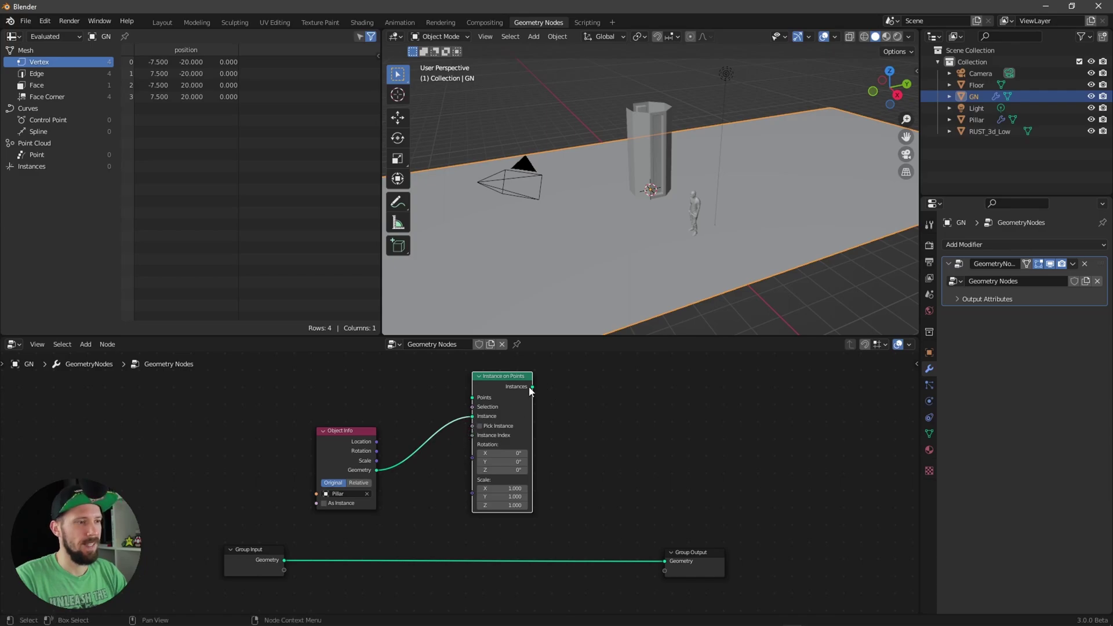
{"action": "mouse_move", "coordinate": [532, 387]}
{"action": "left_click_drag", "start_coordinate": [691, 559], "coordinate": [765, 550]}
{"action": "left_click_drag", "start_coordinate": [532, 386], "coordinate": [738, 552]}
Step: Check the instanced pillar in the viewport and nudge the Instance on Points node right
{"action": "mouse_move", "coordinate": [704, 288]}
{"action": "middle_mouse_down"}
{"action": "mouse_move", "coordinate": [684, 277]}
{"action": "mouse_move", "coordinate": [717, 273]}
{"action": "middle_mouse_up"}
{"action": "scroll", "coordinate": [717, 273], "scroll_direction": "down", "scroll_amount": 3}
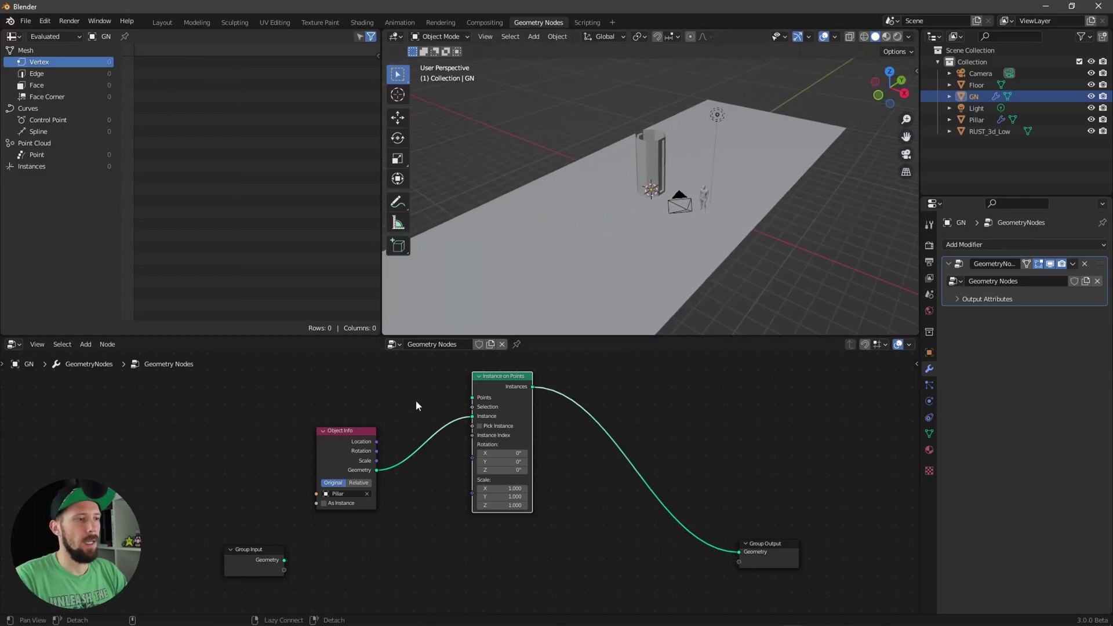
{"action": "middle_click_drag", "start_coordinate": [663, 394], "coordinate": [656, 427]}
{"action": "scroll", "coordinate": [641, 449], "scroll_direction": "down", "scroll_amount": 1}
{"action": "middle_click_drag", "start_coordinate": [491, 434], "coordinate": [531, 402]}
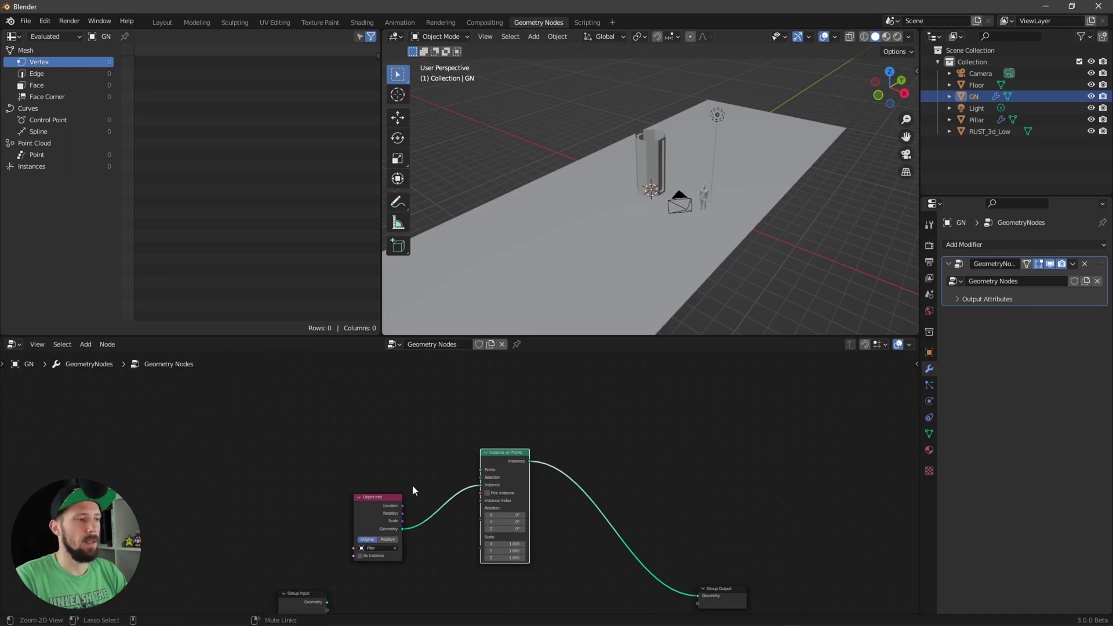
{"action": "middle_click_drag", "start_coordinate": [495, 455], "coordinate": [517, 433]}
{"action": "left_click_drag", "start_coordinate": [509, 460], "coordinate": [525, 459]}
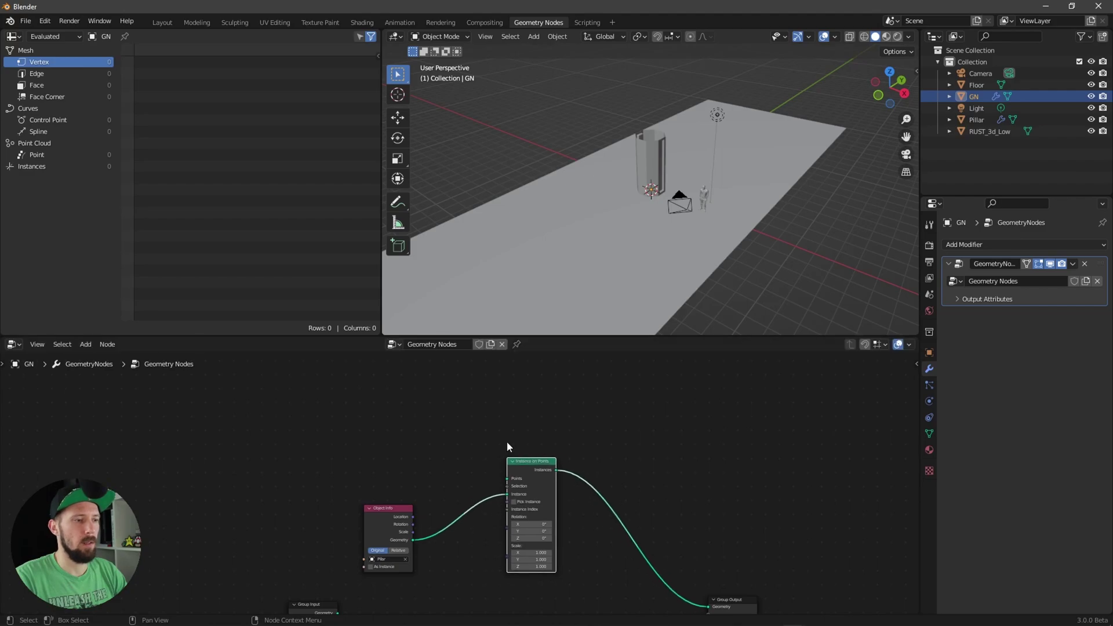
Step: Add a Grid node and connect its Mesh to Instance on Points' Points input
{"action": "key", "text": "shift+a"}
{"action": "left_click", "coordinate": [458, 388]}
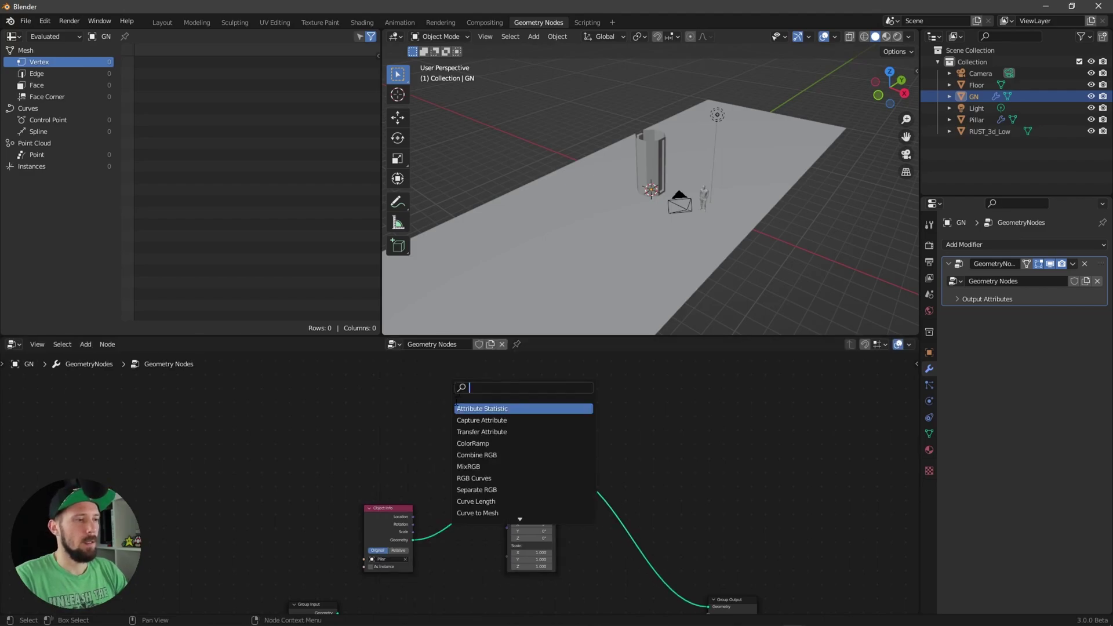
{"action": "type", "text": "grid"}
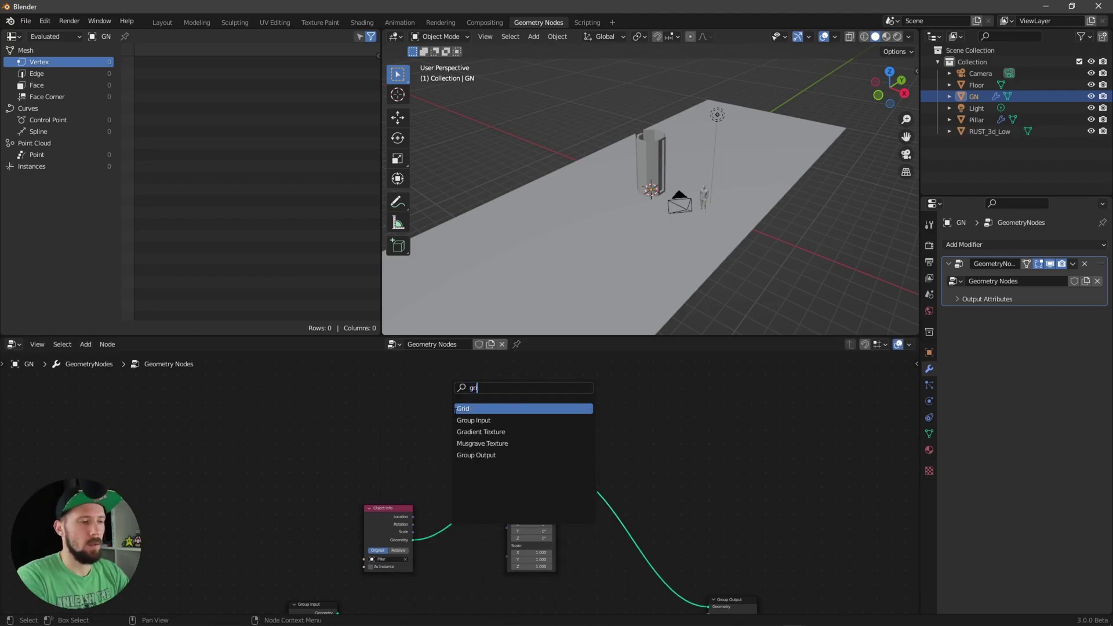
{"action": "left_click", "coordinate": [489, 406]}
{"action": "left_click", "coordinate": [392, 415]}
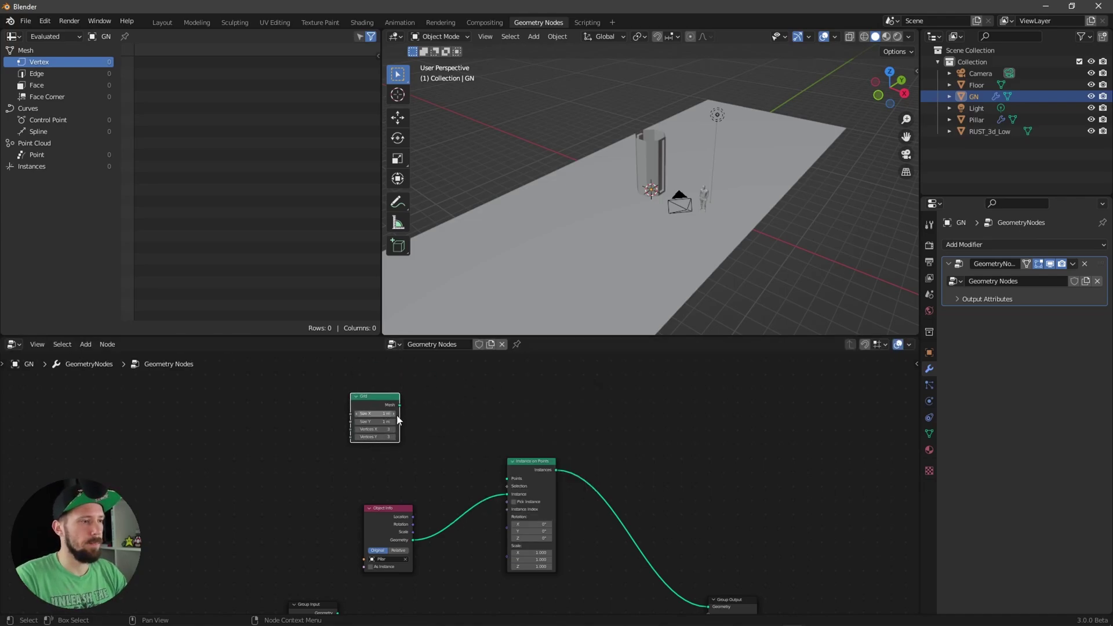
{"action": "left_click_drag", "start_coordinate": [399, 406], "coordinate": [507, 478]}
Step: Raise the Grid's Size X to 5 m to spread the pillar copies apart
{"action": "middle_click_drag", "start_coordinate": [667, 207], "coordinate": [682, 227]}
{"action": "scroll", "coordinate": [657, 267], "scroll_direction": "up", "scroll_amount": 2}
{"action": "mouse_move", "coordinate": [657, 268]}
{"action": "middle_mouse_down"}
{"action": "mouse_move", "coordinate": [703, 220]}
{"action": "mouse_move", "coordinate": [655, 252]}
{"action": "middle_mouse_up"}
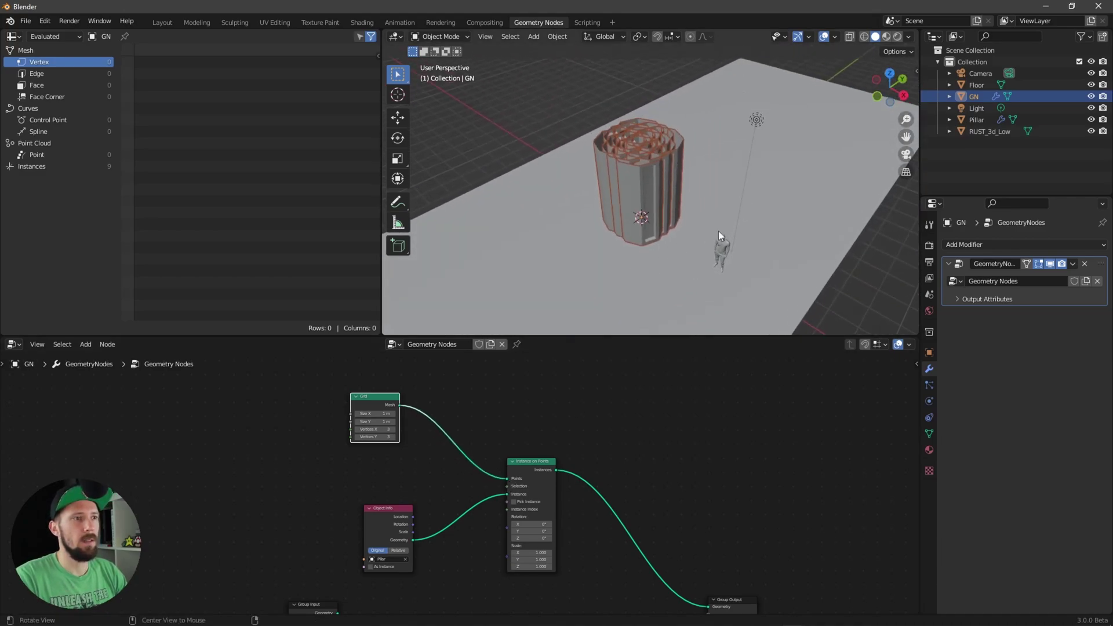
{"action": "left_click_drag", "start_coordinate": [377, 413], "coordinate": [471, 390]}
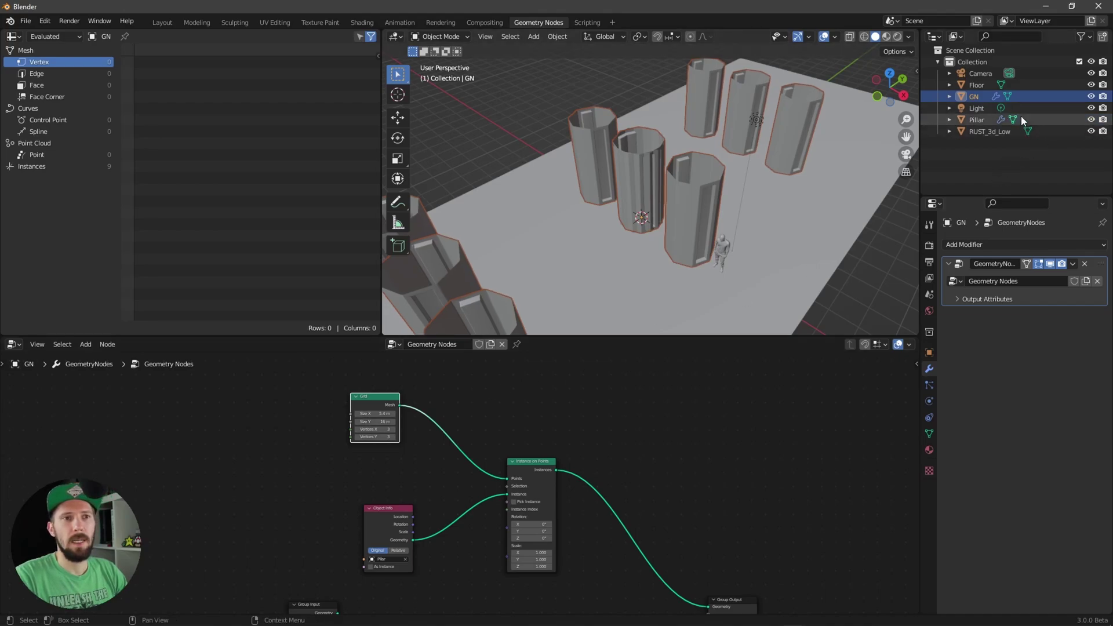
Step: Hide the source Pillar in the viewport using its Outliner eye icon
{"action": "left_click", "coordinate": [1091, 119]}
{"action": "left_click", "coordinate": [1091, 119]}
{"action": "left_click", "coordinate": [1091, 120]}
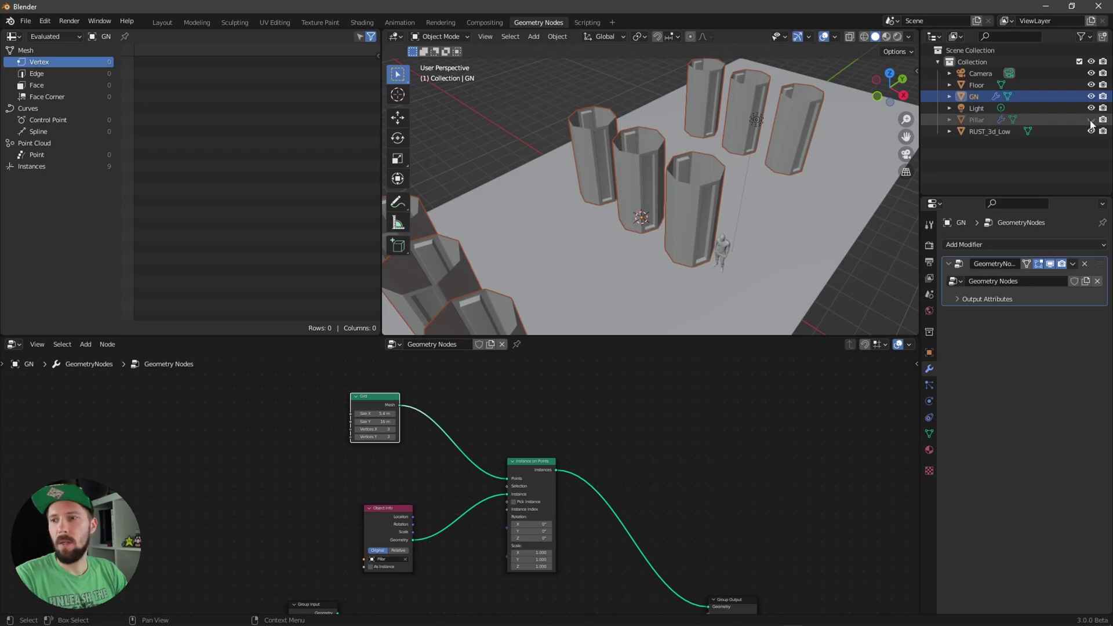
Step: Set the Grid to Size X 7 m, Size Y 10 m, Vertices X 2 and Vertices Y 4
{"action": "left_click", "coordinate": [485, 402]}
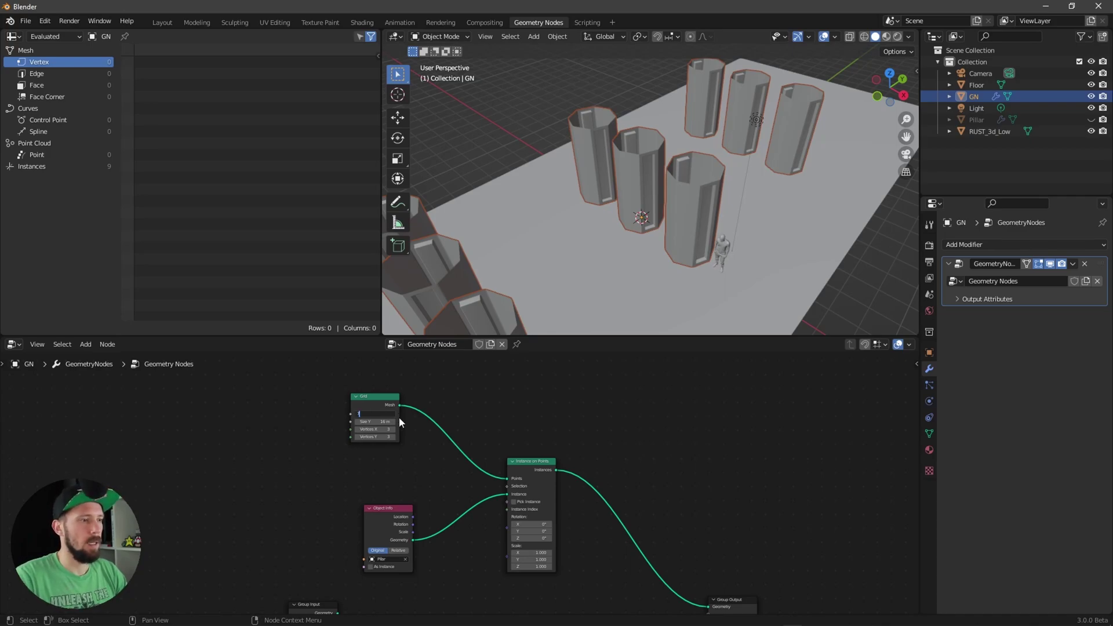
{"action": "type", "text": "7"}
{"action": "key", "text": "Return"}
{"action": "middle_click_drag", "start_coordinate": [644, 254], "coordinate": [674, 252]}
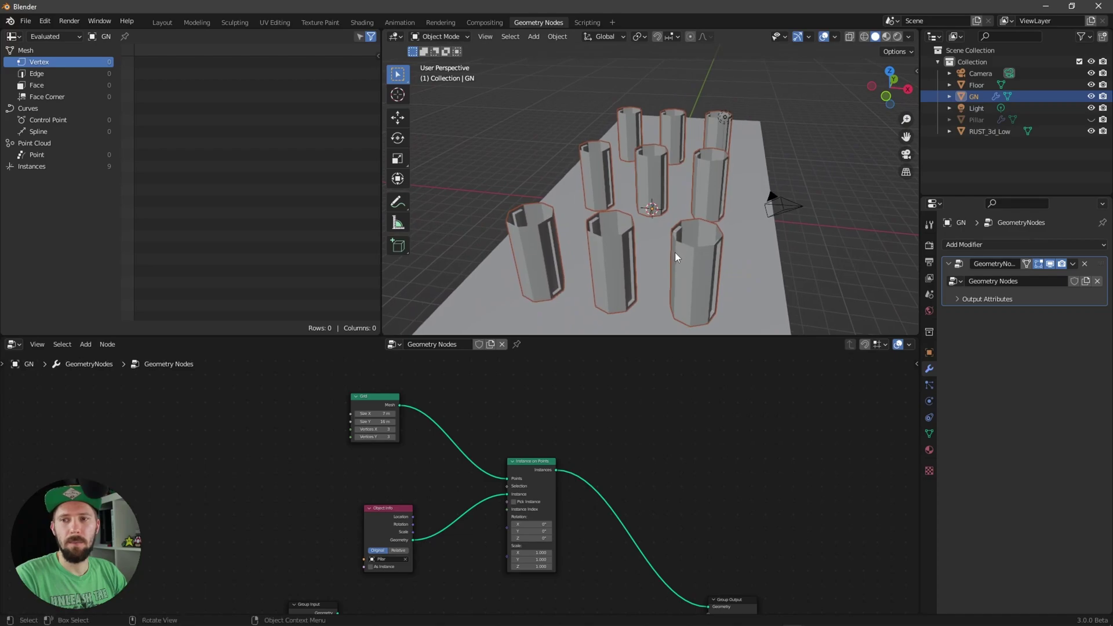
{"action": "left_click", "coordinate": [381, 421]}
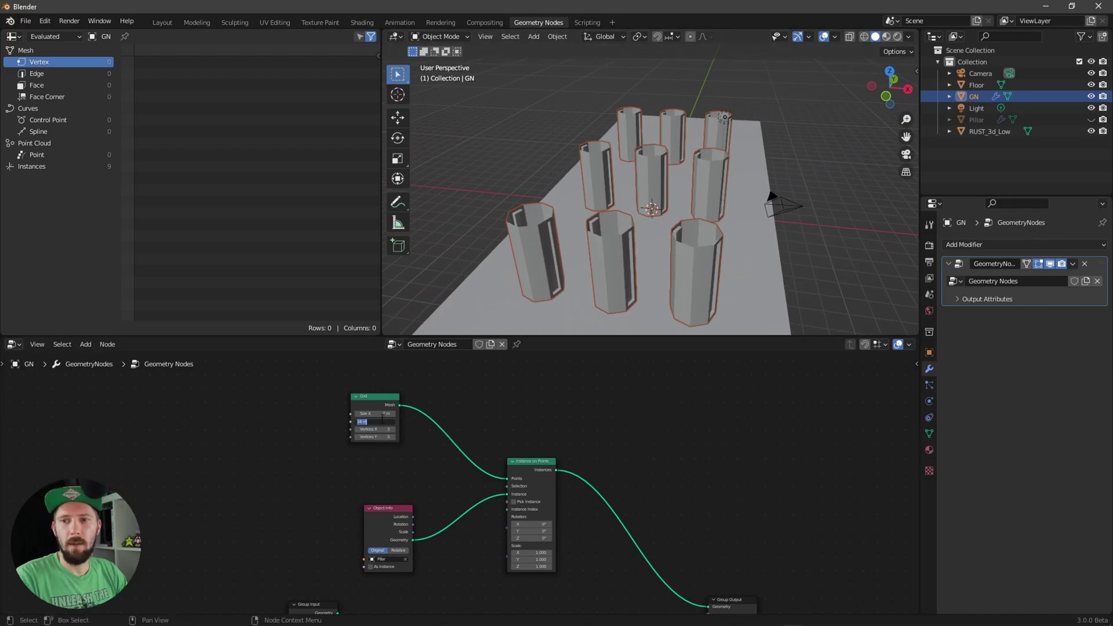
{"action": "type", "text": "10"}
{"action": "key", "text": "Return"}
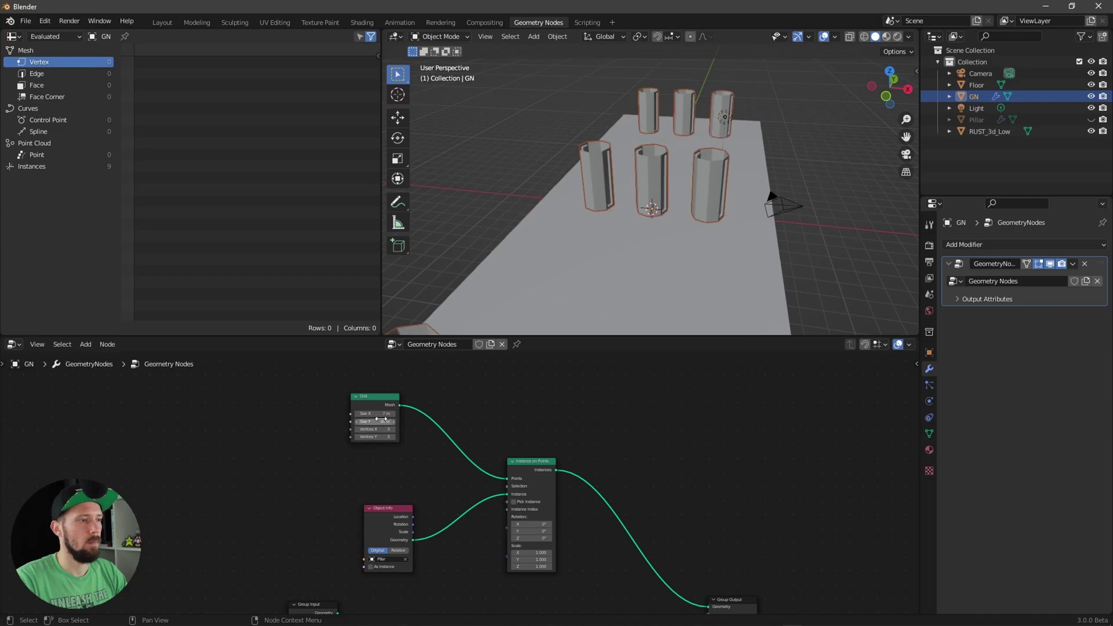
{"action": "middle_click_drag", "start_coordinate": [694, 259], "coordinate": [737, 243]}
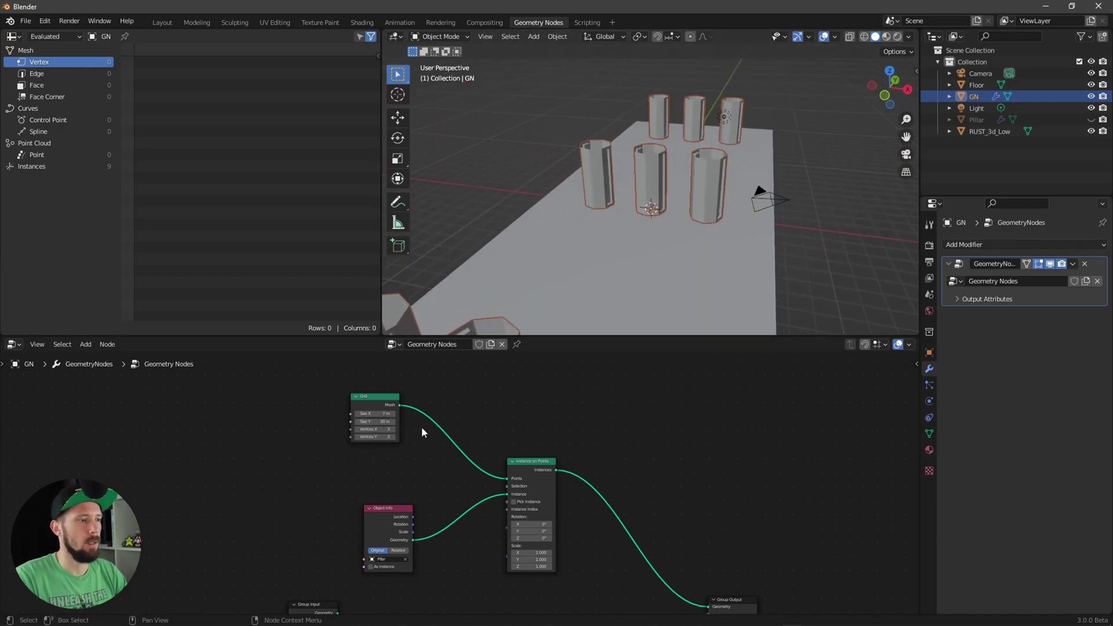
{"action": "left_click", "coordinate": [355, 429]}
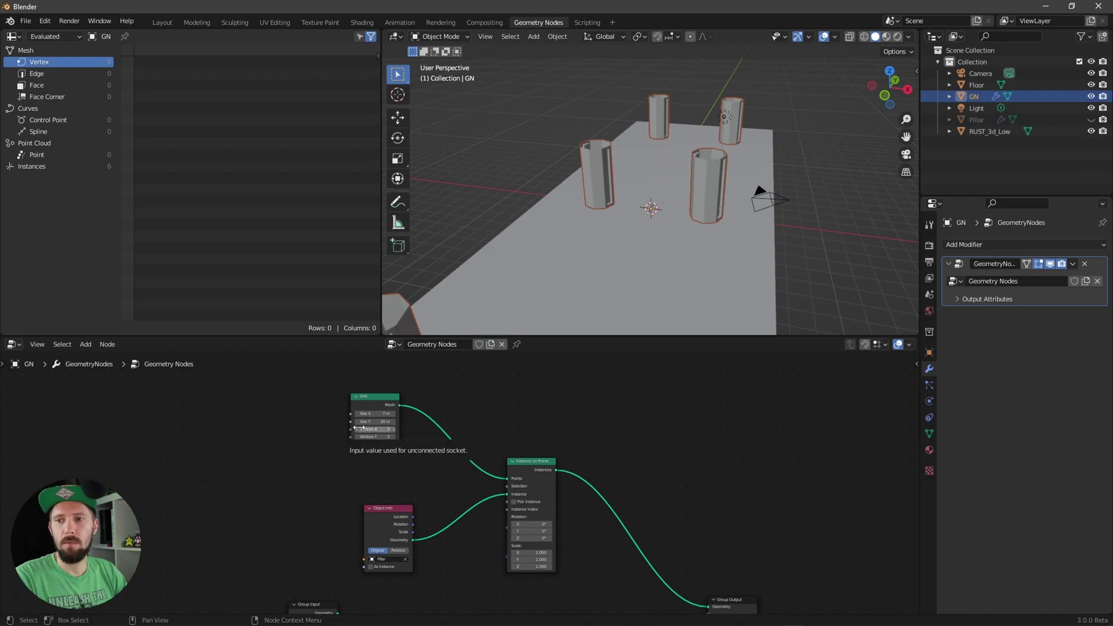
{"action": "left_click", "coordinate": [394, 436]}
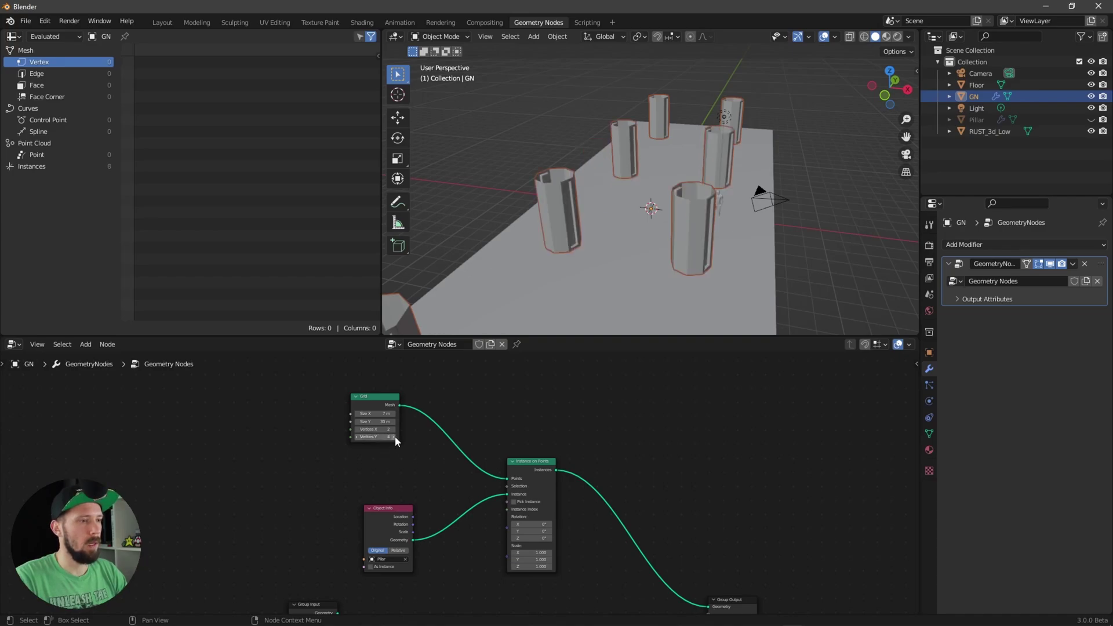
{"action": "middle_click_drag", "start_coordinate": [615, 264], "coordinate": [692, 258]}
Step: Unhide and select the source Pillar and show its transform values in the N panel
{"action": "left_click", "coordinate": [1091, 120]}
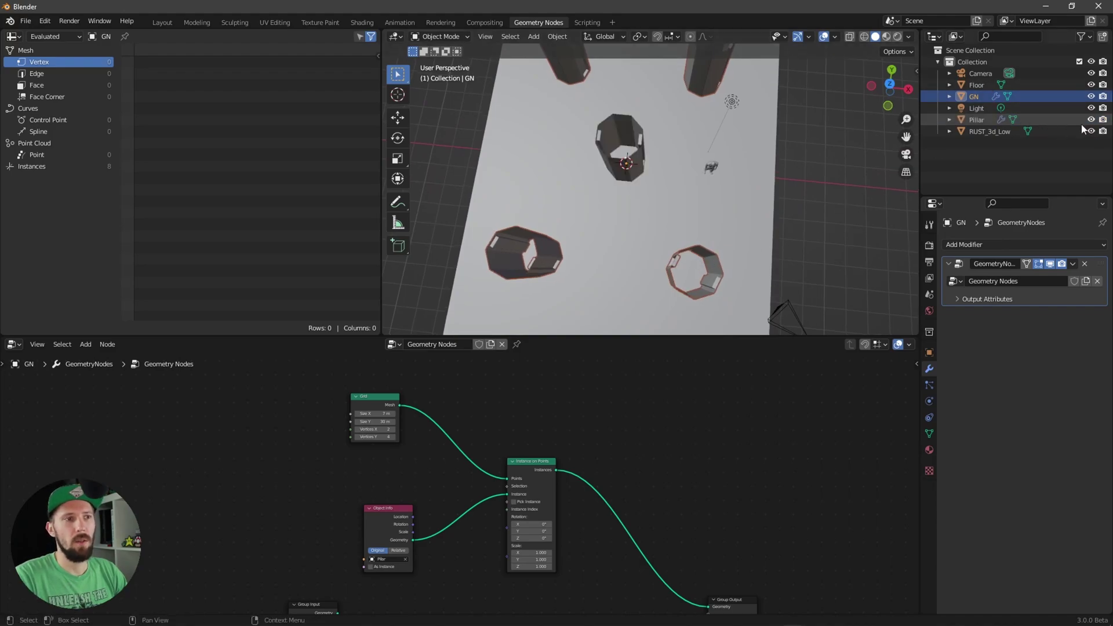
{"action": "left_click", "coordinate": [984, 118]}
{"action": "key", "text": "n"}
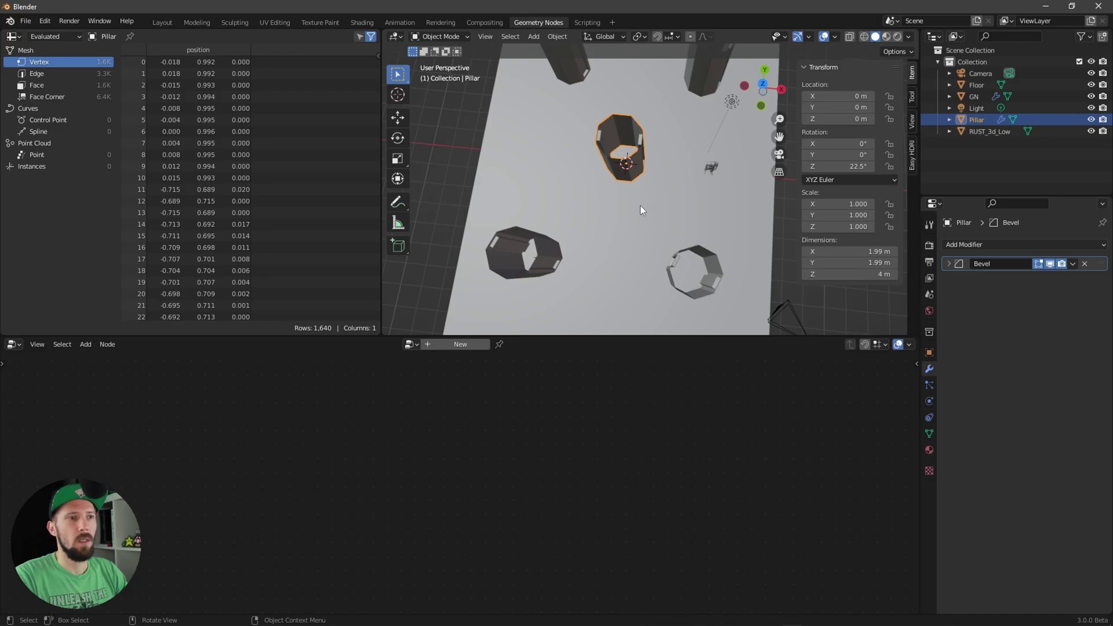
Step: On GN, rotate the pillar instances about Z to 17.6° in Instance on Points
{"action": "left_click", "coordinate": [975, 100]}
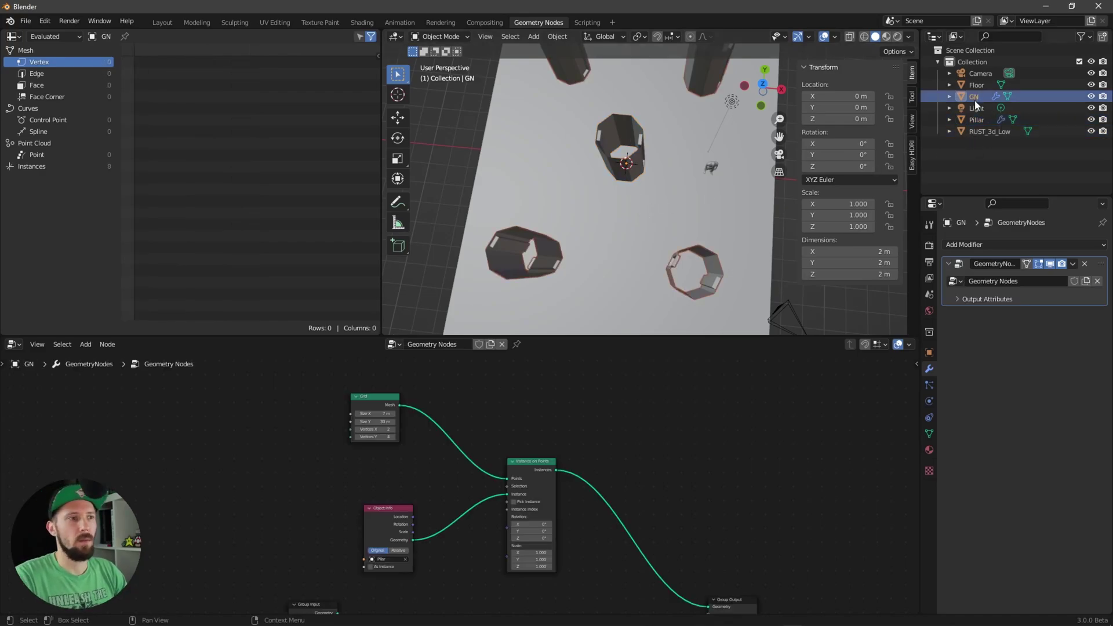
{"action": "middle_click_drag", "start_coordinate": [551, 474], "coordinate": [540, 424]}
{"action": "scroll", "coordinate": [560, 509], "scroll_direction": "up", "scroll_amount": 3}
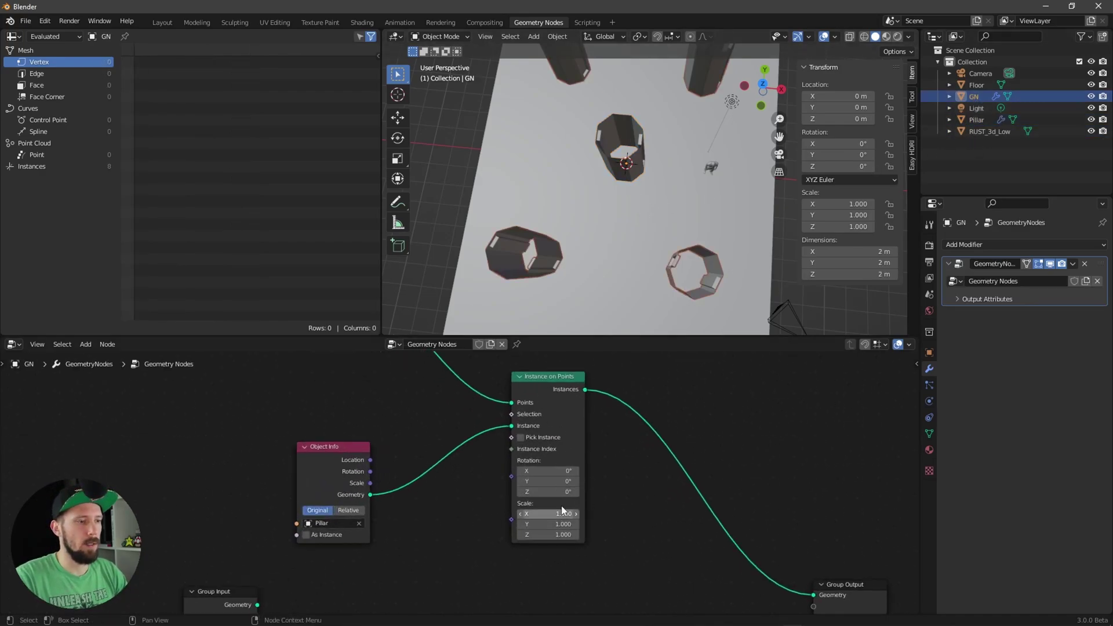
{"action": "left_click_drag", "start_coordinate": [562, 491], "coordinate": [656, 475]}
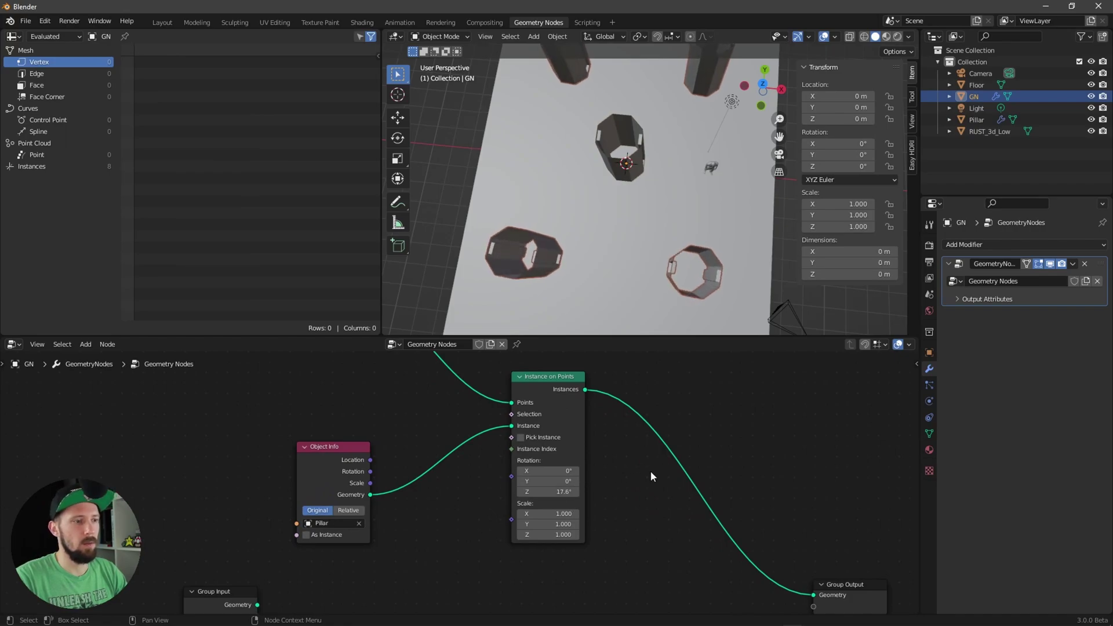
Step: Apply the source Pillar's 22.5° rotation so it reads 0°, then inspect the pillars
{"action": "left_click", "coordinate": [640, 176]}
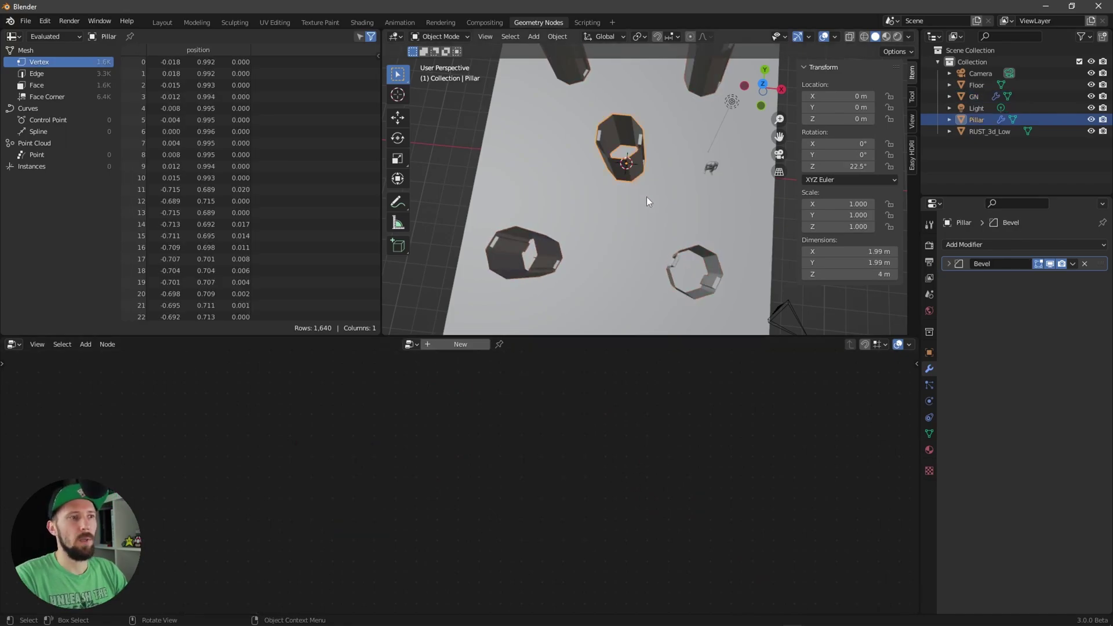
{"action": "middle_click_drag", "start_coordinate": [691, 209], "coordinate": [628, 214]}
{"action": "left_click", "coordinate": [557, 36]}
{"action": "mouse_move", "coordinate": [569, 74]}
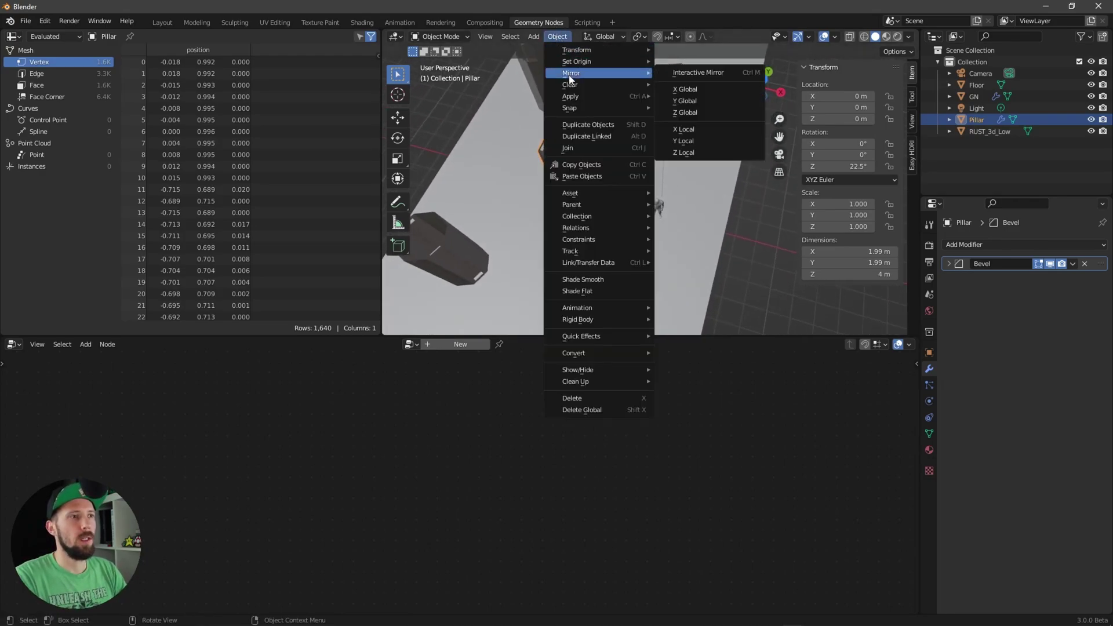
{"action": "mouse_move", "coordinate": [578, 100]}
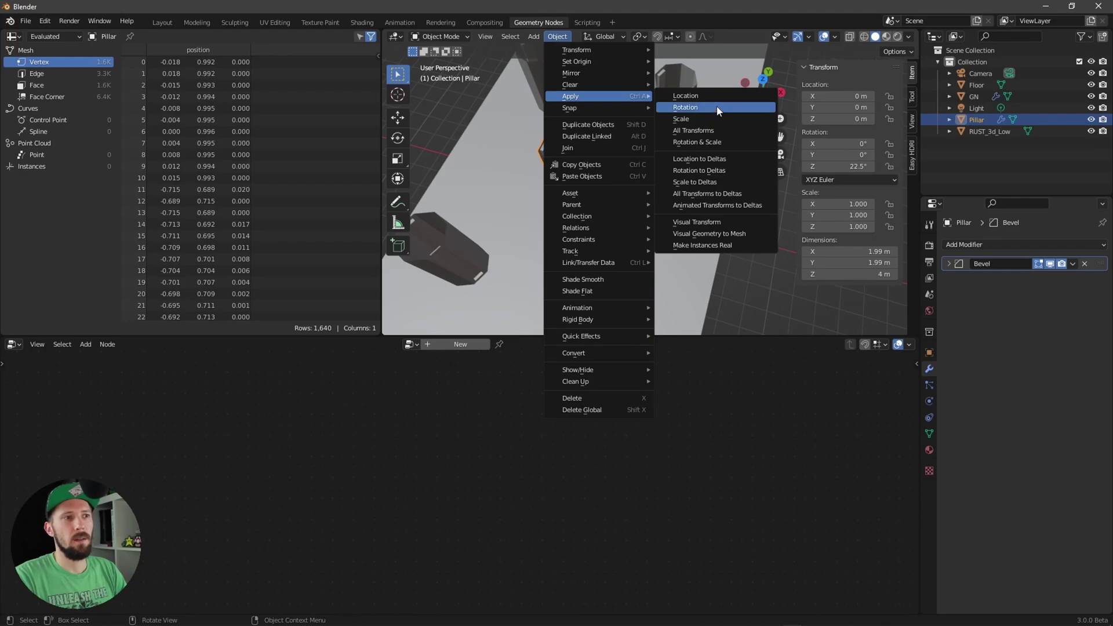
{"action": "left_click", "coordinate": [696, 107]}
{"action": "mouse_move", "coordinate": [624, 204]}
{"action": "middle_mouse_down"}
{"action": "mouse_move", "coordinate": [565, 190]}
{"action": "mouse_move", "coordinate": [610, 201]}
{"action": "middle_mouse_up"}
{"action": "middle_click_drag", "start_coordinate": [628, 153], "coordinate": [613, 224]}
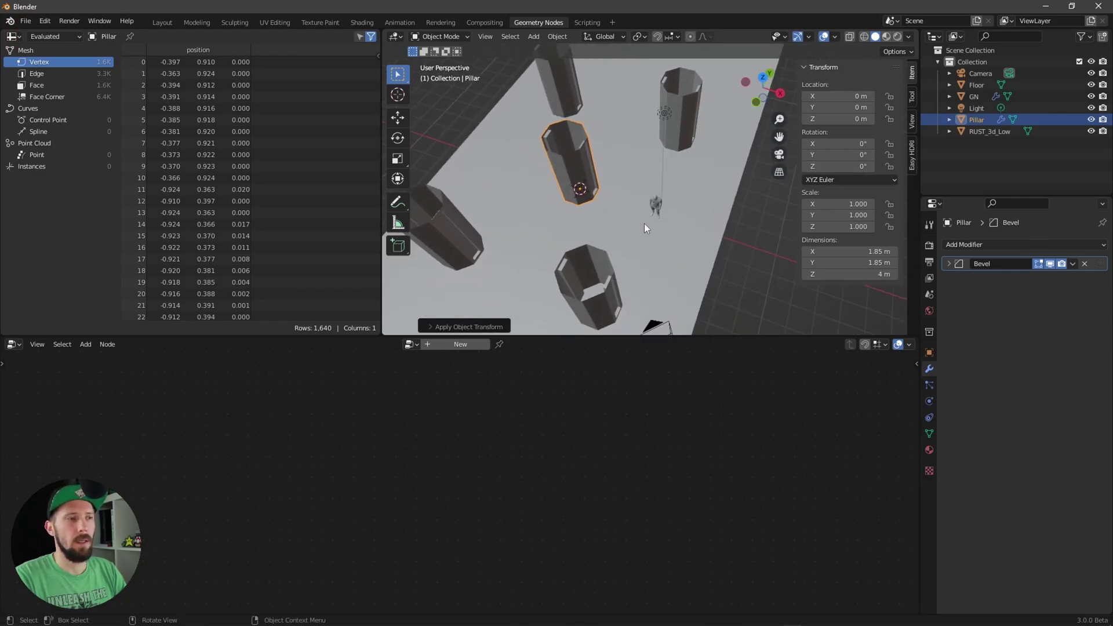
{"action": "middle_click_drag", "start_coordinate": [638, 236], "coordinate": [623, 195]}
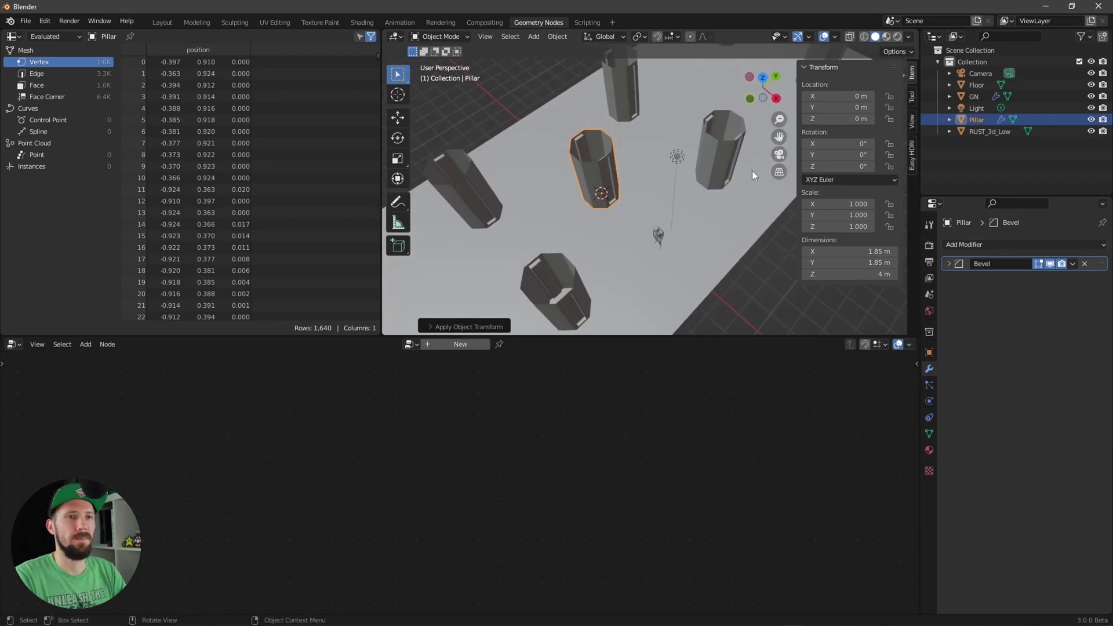
Step: Move the source Pillar into a new collection named _pillar
{"action": "key", "text": "m"}
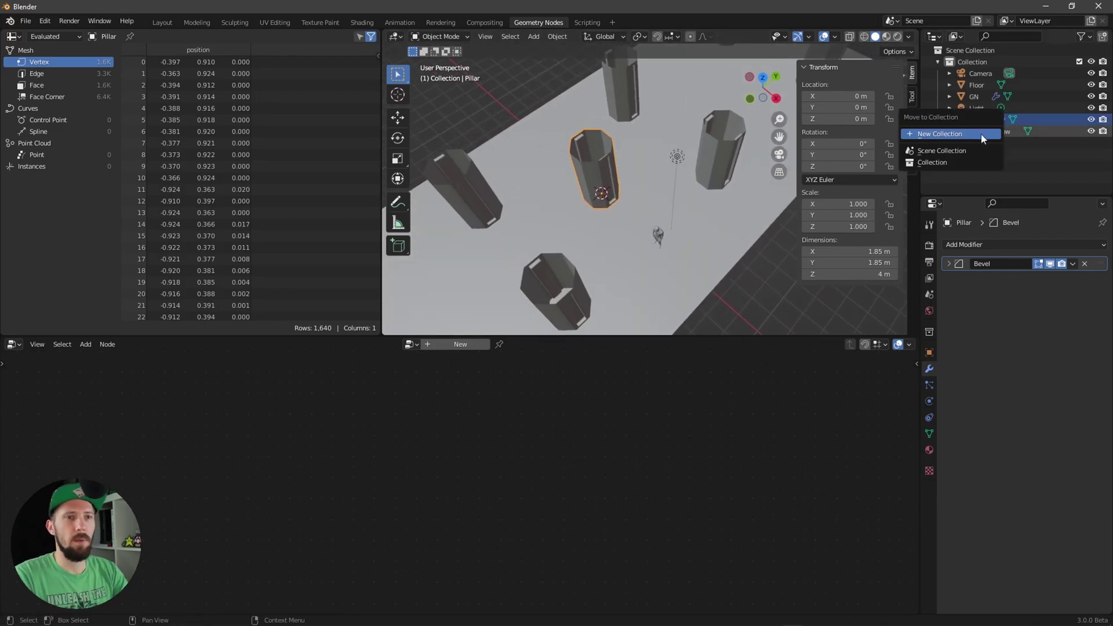
{"action": "left_click", "coordinate": [962, 133]}
{"action": "key", "text": "BackSpace"}
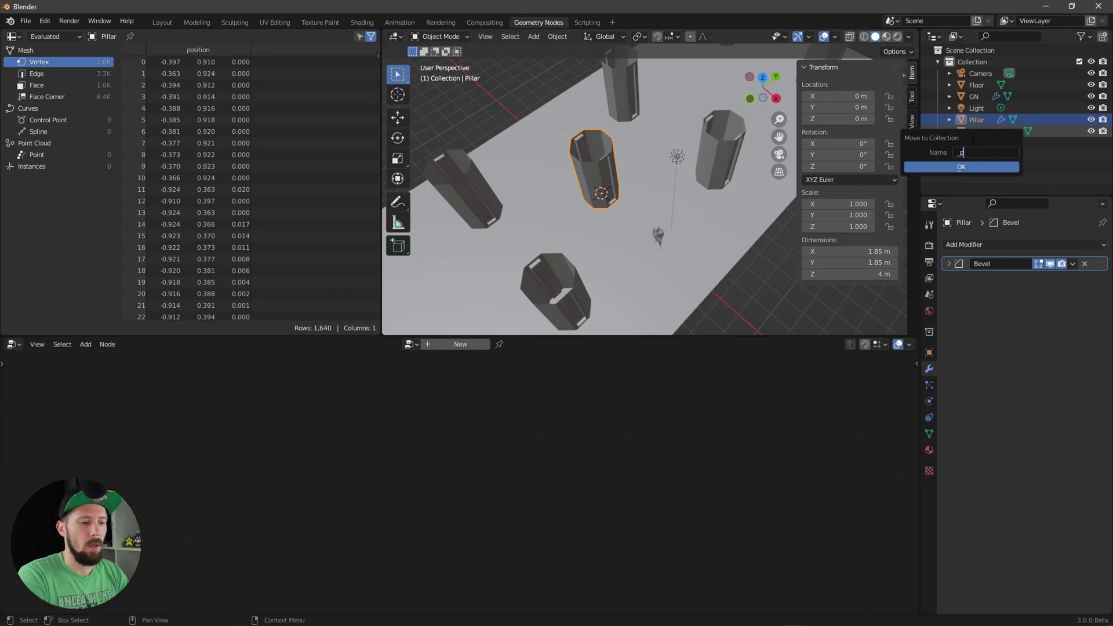
{"action": "left_click", "coordinate": [978, 169]}
Step: Exclude the _pillar collection from the scene and select the Floor plane
{"action": "left_click", "coordinate": [1078, 134]}
{"action": "mouse_move", "coordinate": [729, 222]}
{"action": "middle_mouse_down"}
{"action": "mouse_move", "coordinate": [688, 209]}
{"action": "mouse_move", "coordinate": [665, 243]}
{"action": "mouse_move", "coordinate": [677, 226]}
{"action": "mouse_move", "coordinate": [744, 207]}
{"action": "mouse_move", "coordinate": [704, 242]}
{"action": "mouse_move", "coordinate": [739, 237]}
{"action": "mouse_move", "coordinate": [719, 238]}
{"action": "middle_mouse_up"}
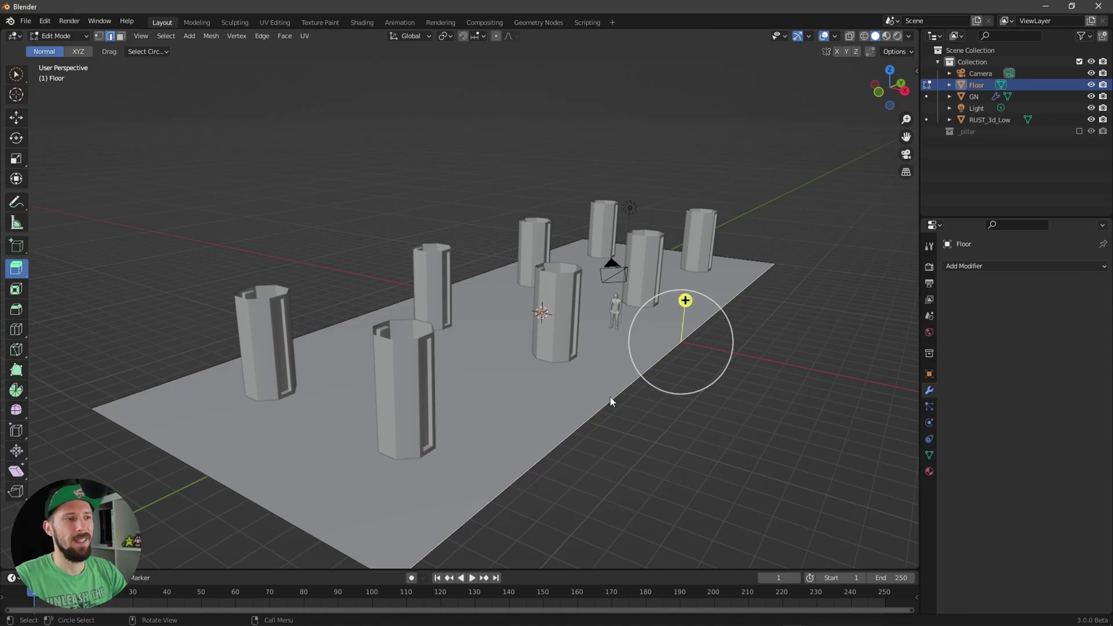
{"action": "left_click", "coordinate": [612, 395]}
{"action": "mouse_move", "coordinate": [658, 394]}
{"action": "middle_mouse_down"}
{"action": "mouse_move", "coordinate": [650, 422]}
{"action": "mouse_move", "coordinate": [661, 417]}
{"action": "mouse_move", "coordinate": [650, 409]}
{"action": "middle_mouse_up"}
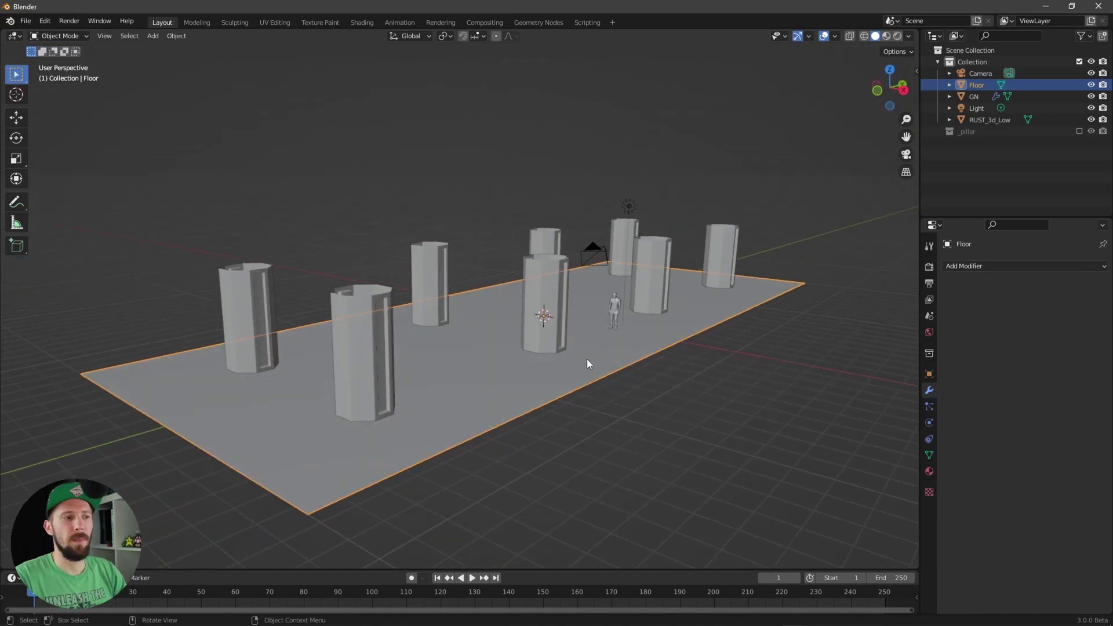
Step: Duplicate the Floor in place and rename the copy Ceiling
{"action": "key", "text": "shift+d"}
{"action": "right_click", "coordinate": [659, 365]}
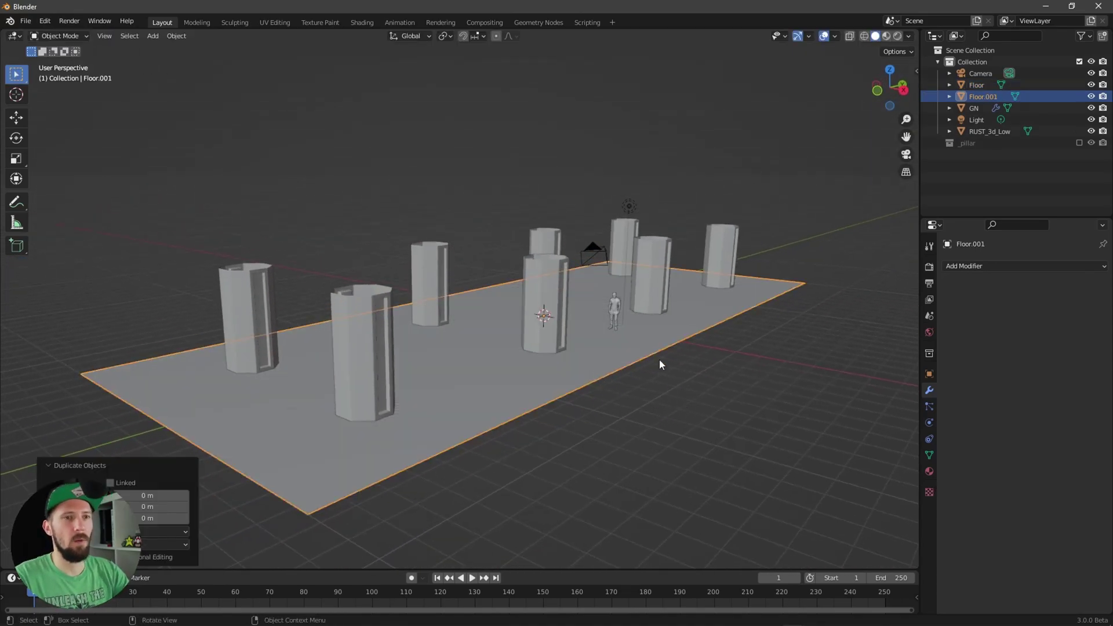
{"action": "double_click", "coordinate": [985, 96]}
{"action": "type", "text": "C"}
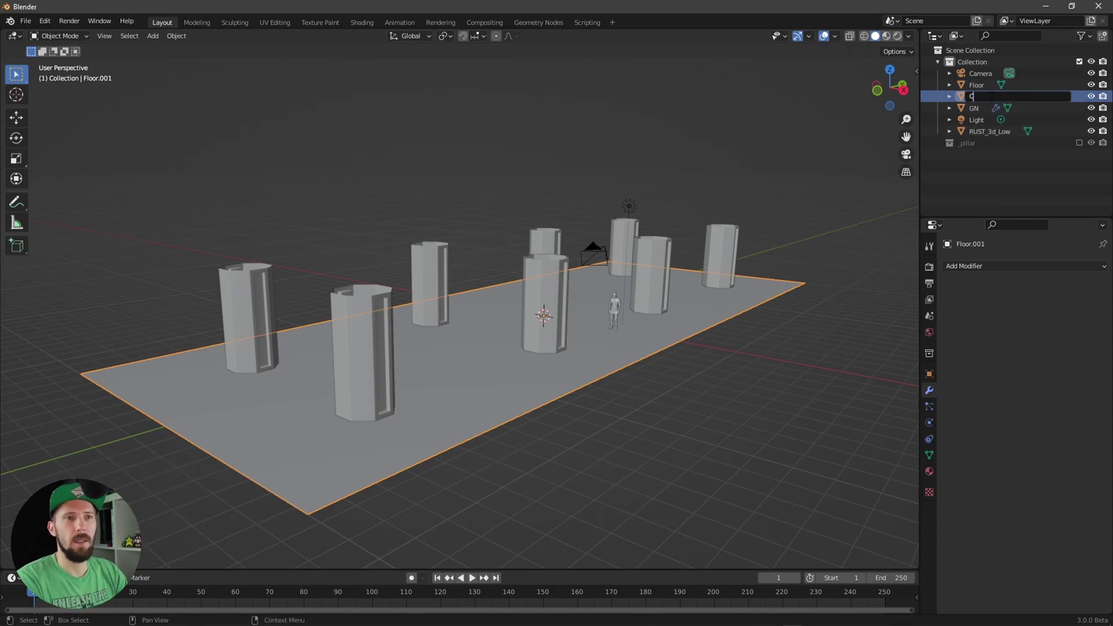
{"action": "type", "text": "eiling"}
{"action": "key", "text": "Return"}
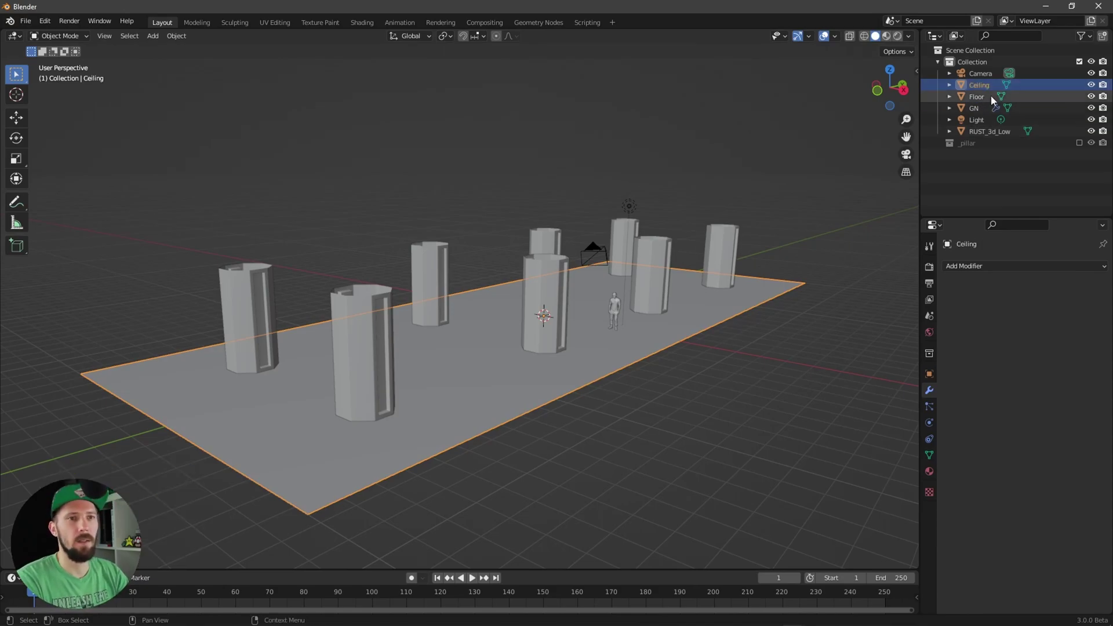
Step: Set the Ceiling's Location Z to 4 m above the pillars
{"action": "key", "text": "n"}
{"action": "left_click_drag", "start_coordinate": [851, 119], "coordinate": [850, 120]}
{"action": "left_click", "coordinate": [850, 120]}
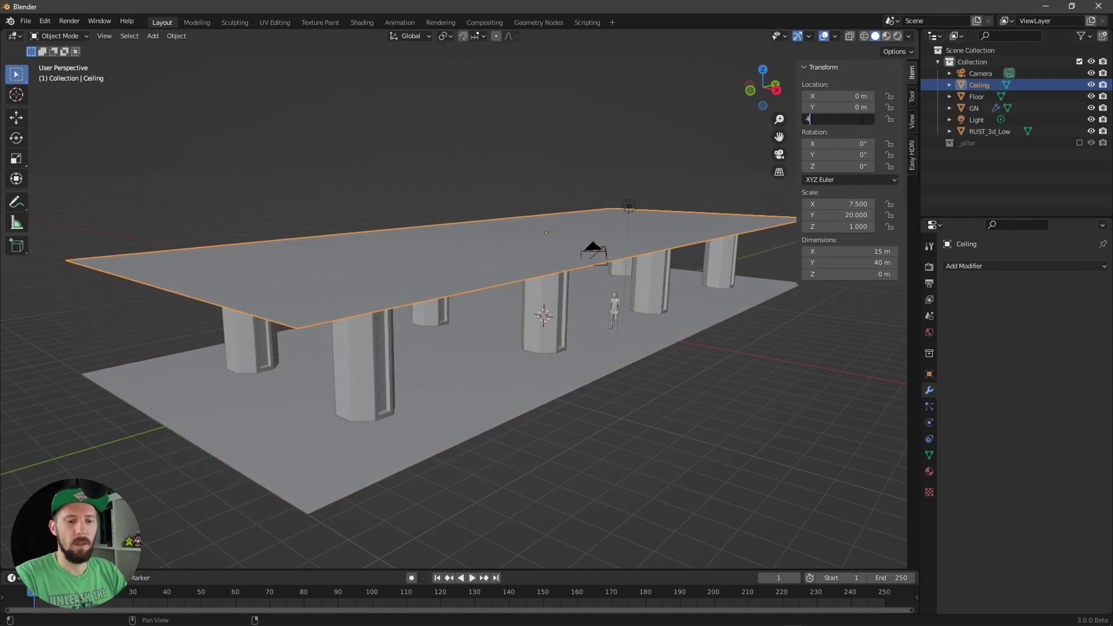
{"action": "type", "text": "4"}
{"action": "key", "text": "Return"}
{"action": "middle_click_drag", "start_coordinate": [417, 331], "coordinate": [545, 388]}
Step: Select the Floor and enter Edit Mode on its geometry
{"action": "left_click", "coordinate": [551, 370]}
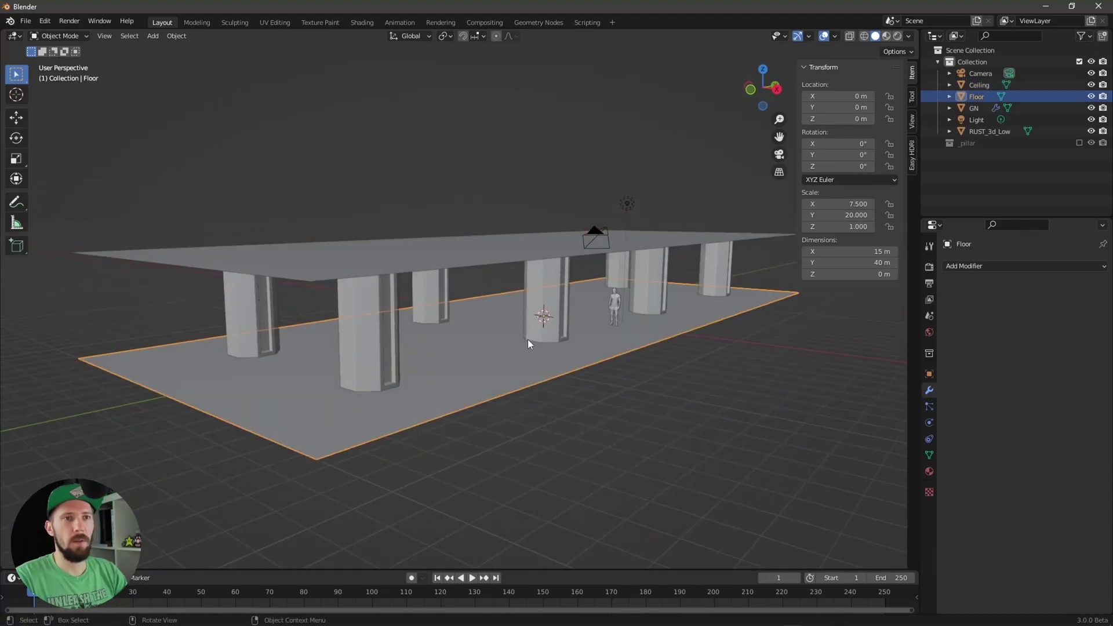
{"action": "key", "text": "Tab"}
{"action": "middle_click_drag", "start_coordinate": [529, 344], "coordinate": [666, 425]}
Step: Select all floor geometry, extrude it about 1.9 m downward, and return to Object Mode
{"action": "key", "text": "a"}
{"action": "middle_click_drag", "start_coordinate": [601, 402], "coordinate": [479, 415]}
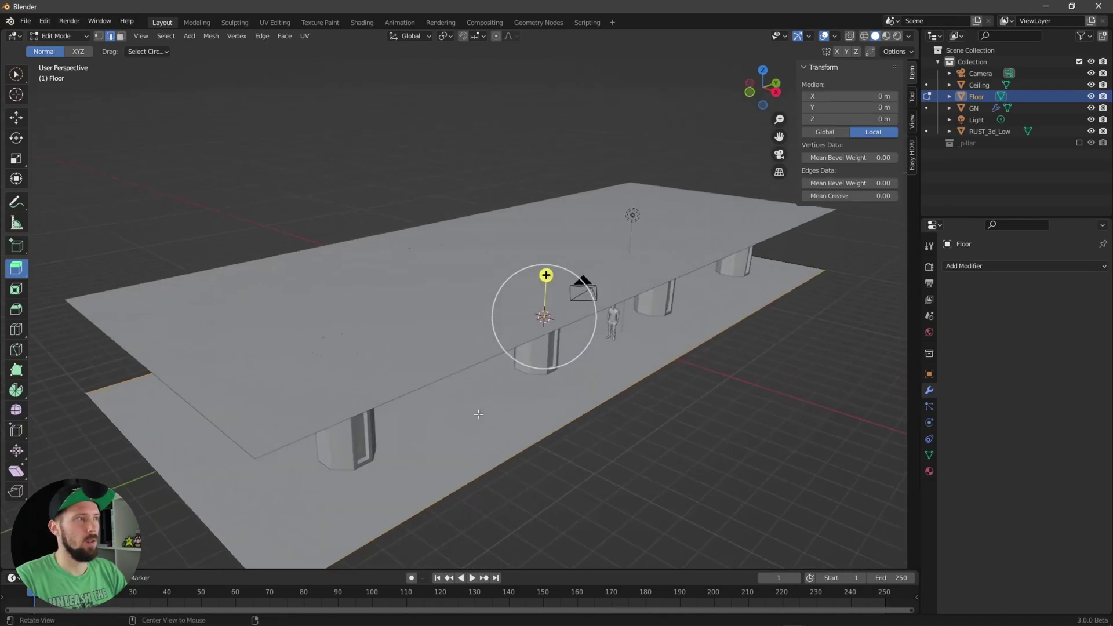
{"action": "middle_click_drag", "start_coordinate": [329, 261], "coordinate": [441, 250]}
{"action": "left_click_drag", "start_coordinate": [542, 278], "coordinate": [571, 339]}
{"action": "middle_click_drag", "start_coordinate": [571, 339], "coordinate": [593, 348]}
{"action": "key", "text": "Tab"}
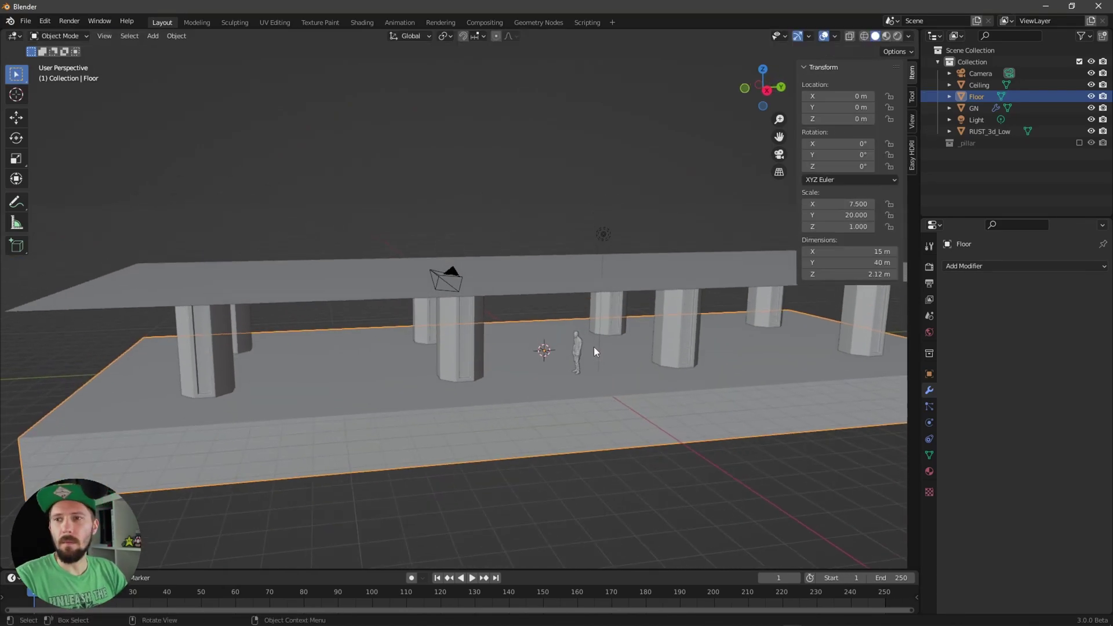
Step: Orbit to inspect the 2.12 m slab and ceiling over the pillars, then deselect the Floor
{"action": "scroll", "coordinate": [586, 366], "scroll_direction": "up", "scroll_amount": 2}
{"action": "scroll", "coordinate": [586, 366], "scroll_direction": "up", "scroll_amount": 2}
{"action": "mouse_move", "coordinate": [597, 398]}
{"action": "middle_mouse_down"}
{"action": "mouse_move", "coordinate": [609, 386]}
{"action": "mouse_move", "coordinate": [580, 393]}
{"action": "middle_mouse_up"}
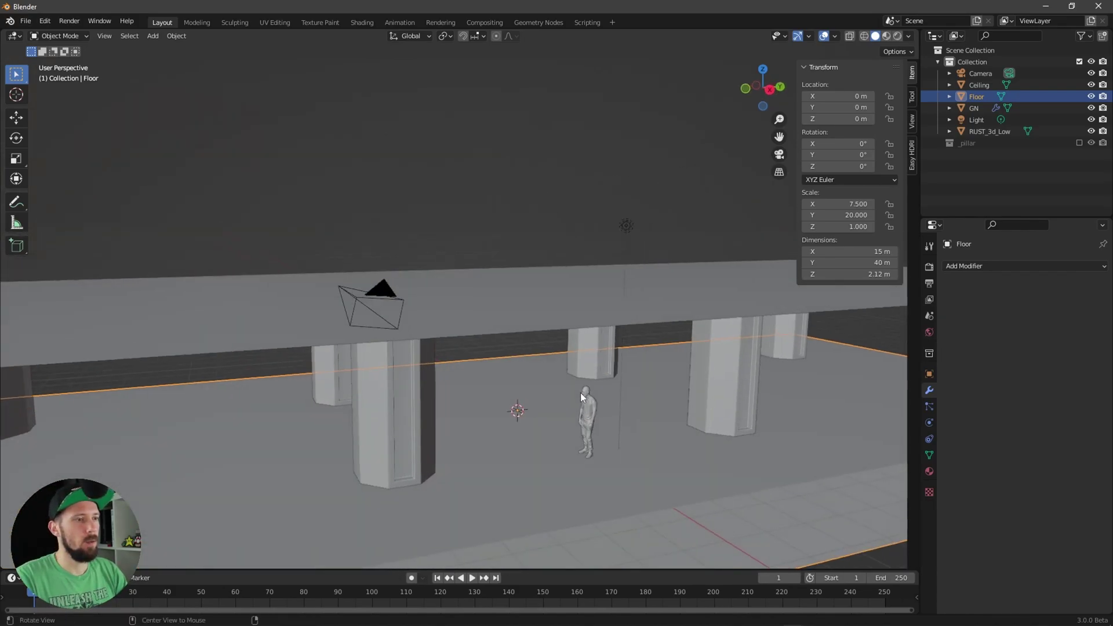
{"action": "middle_click_drag", "start_coordinate": [487, 330], "coordinate": [606, 409]}
{"action": "middle_click_drag", "start_coordinate": [644, 351], "coordinate": [748, 279]}
{"action": "left_click", "coordinate": [986, 182]}
{"action": "middle_click_drag", "start_coordinate": [573, 384], "coordinate": [561, 423]}
Step: Add a new box and hide the Ceiling to see the area underneath
{"action": "key", "text": "shift+a"}
{"action": "mouse_move", "coordinate": [551, 393]}
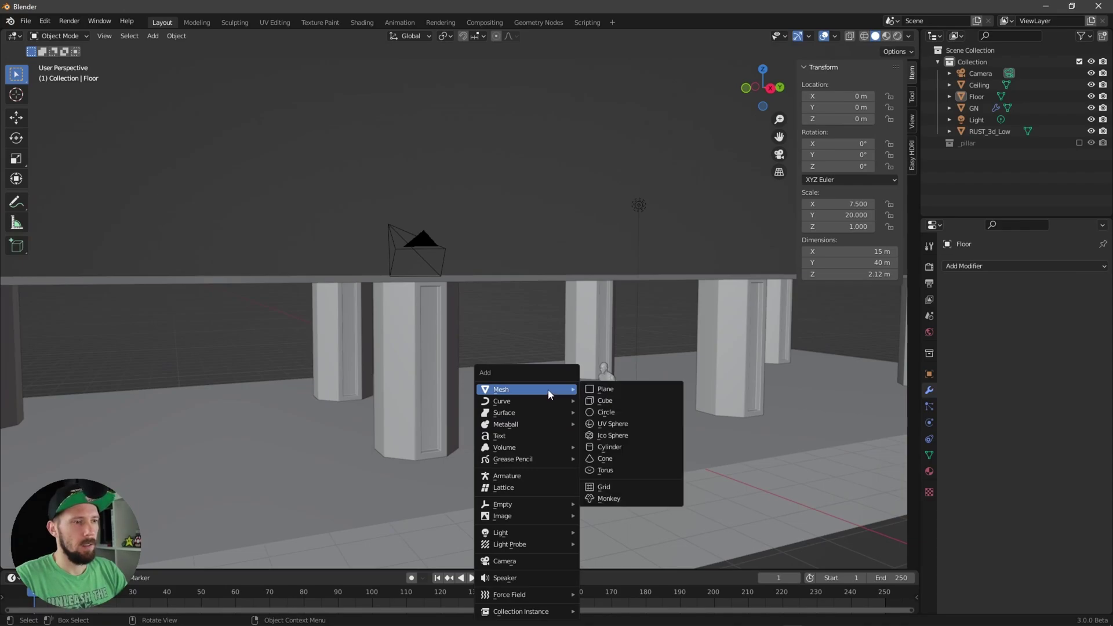
{"action": "middle_click_drag", "start_coordinate": [601, 418], "coordinate": [505, 418]}
{"action": "key", "text": "alt+shift"}
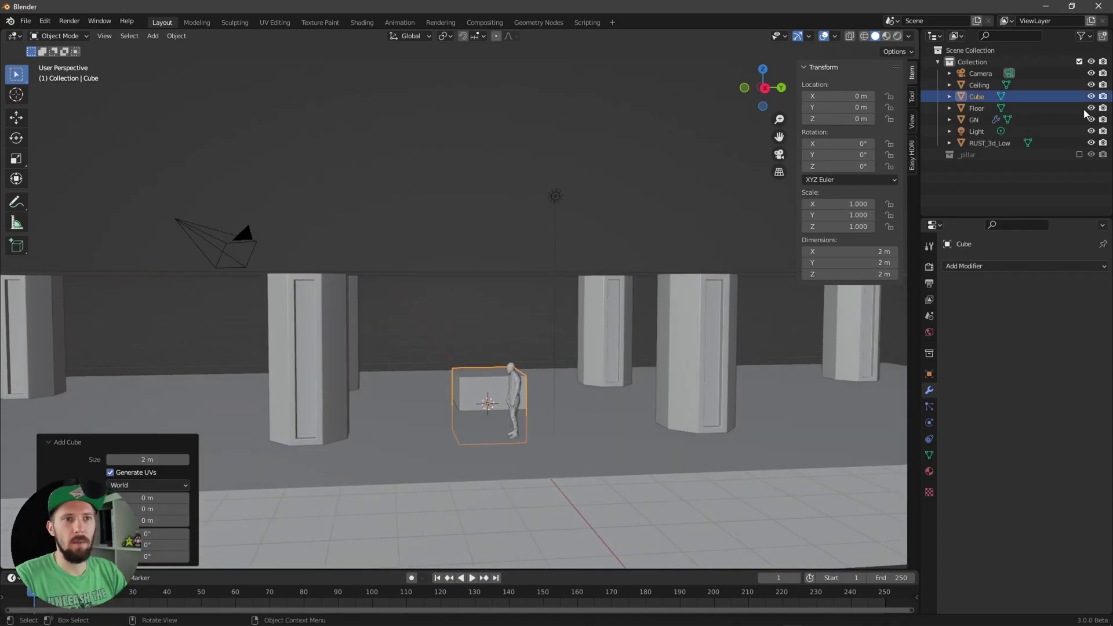
{"action": "left_click", "coordinate": [1090, 84]}
{"action": "middle_click_drag", "start_coordinate": [649, 405], "coordinate": [548, 390]}
Step: Resize the new box into a thin 0.3 × 3.5 × 0.2 m beam
{"action": "mouse_move", "coordinate": [880, 251]}
{"action": "left_mouse_down"}
{"action": "mouse_move", "coordinate": [854, 250]}
{"action": "mouse_move", "coordinate": [889, 263]}
{"action": "mouse_move", "coordinate": [870, 263]}
{"action": "left_mouse_up"}
{"action": "mouse_move", "coordinate": [690, 348]}
{"action": "middle_mouse_down"}
{"action": "mouse_move", "coordinate": [757, 350]}
{"action": "mouse_move", "coordinate": [700, 342]}
{"action": "middle_mouse_up"}
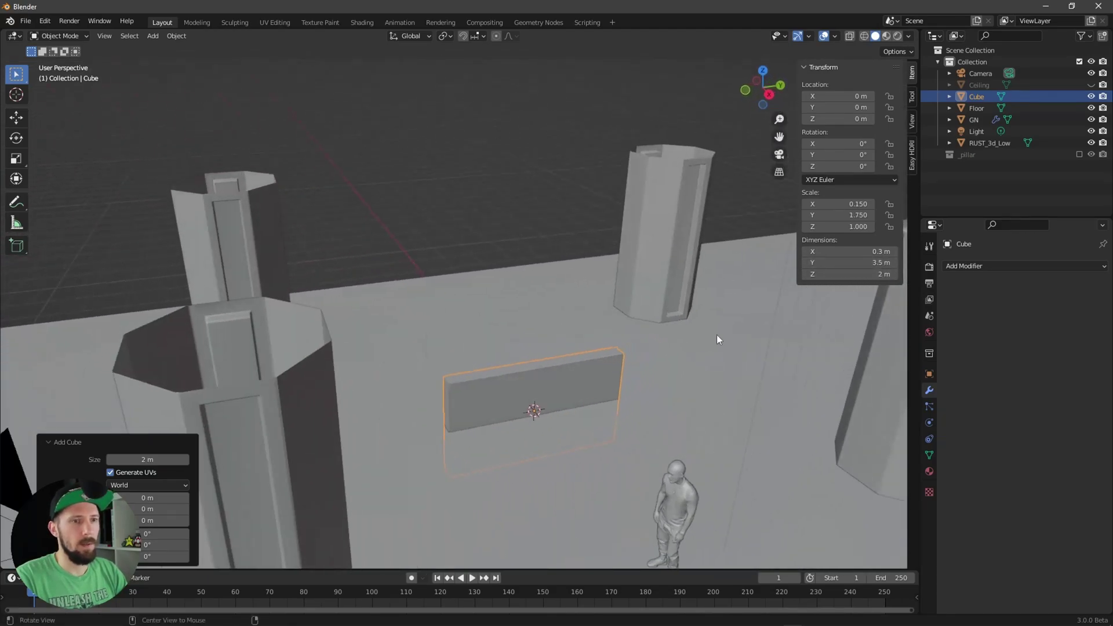
{"action": "left_click", "coordinate": [700, 342]}
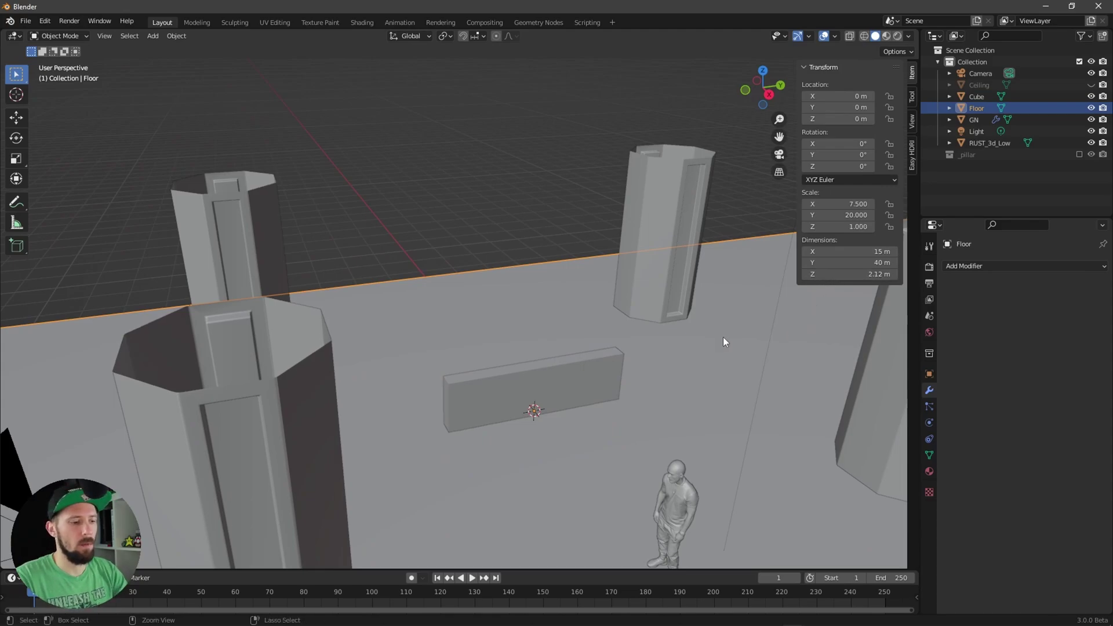
{"action": "key", "text": "ctrl+z"}
{"action": "key", "text": "ctrl+shift+z"}
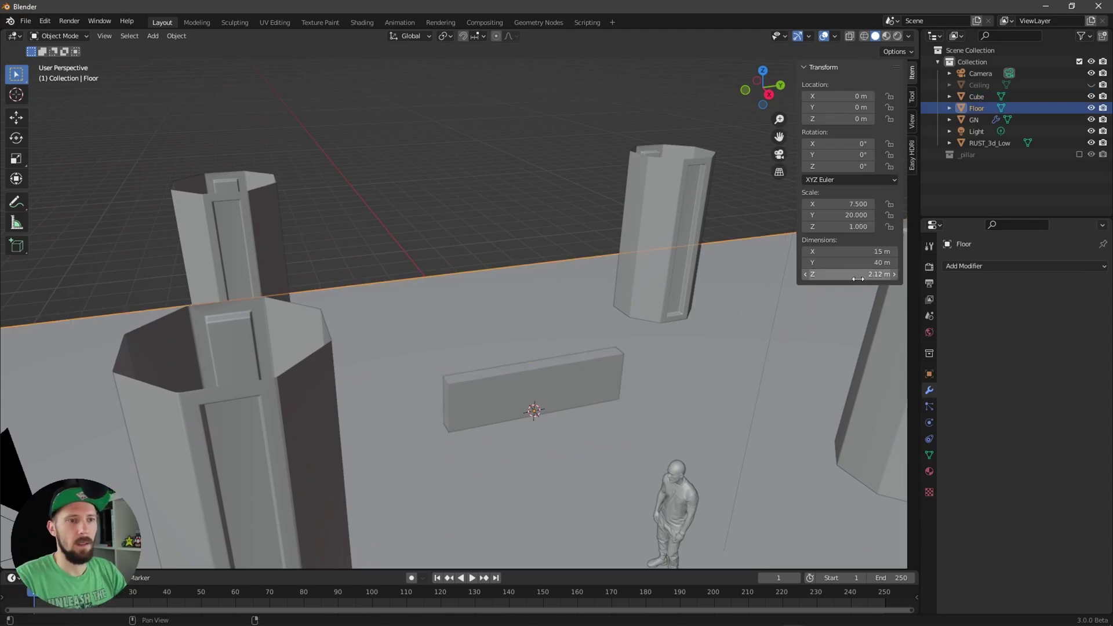
{"action": "left_click", "coordinate": [617, 363]}
{"action": "left_click_drag", "start_coordinate": [857, 281], "coordinate": [844, 283]}
Step: Raise the beam straight up to about Z 3.04 m between the pillars
{"action": "key", "text": "g"}
{"action": "key", "text": "z"}
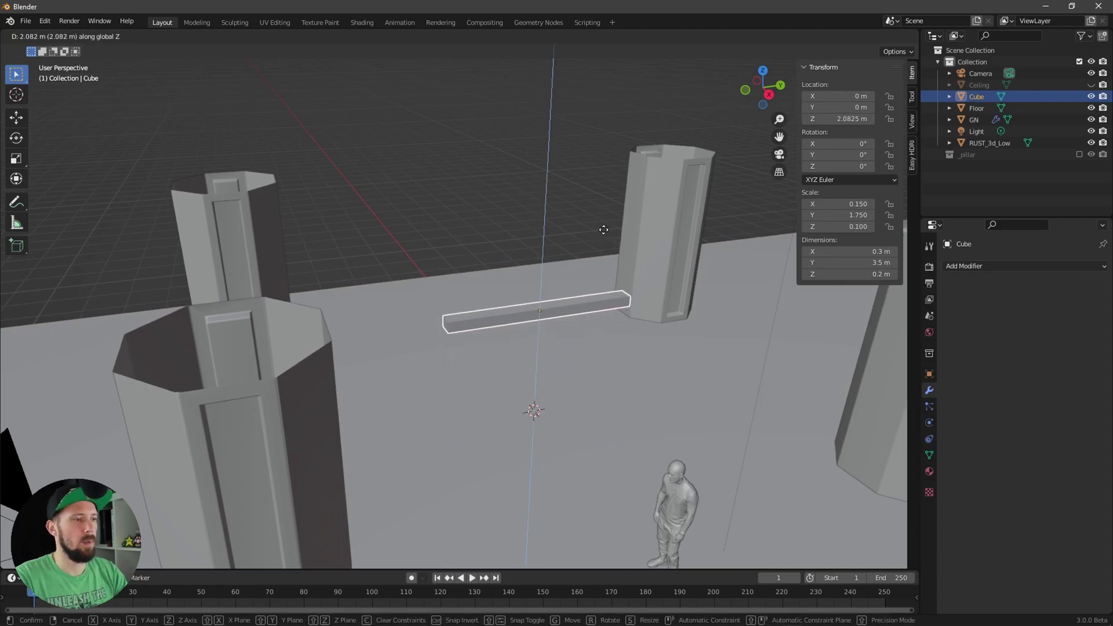
{"action": "left_click", "coordinate": [608, 187]}
{"action": "middle_click_drag", "start_coordinate": [608, 186], "coordinate": [649, 354]}
Step: In Edit Mode, inset the beam's long underside face, leaving a thin border
{"action": "key", "text": "Tab"}
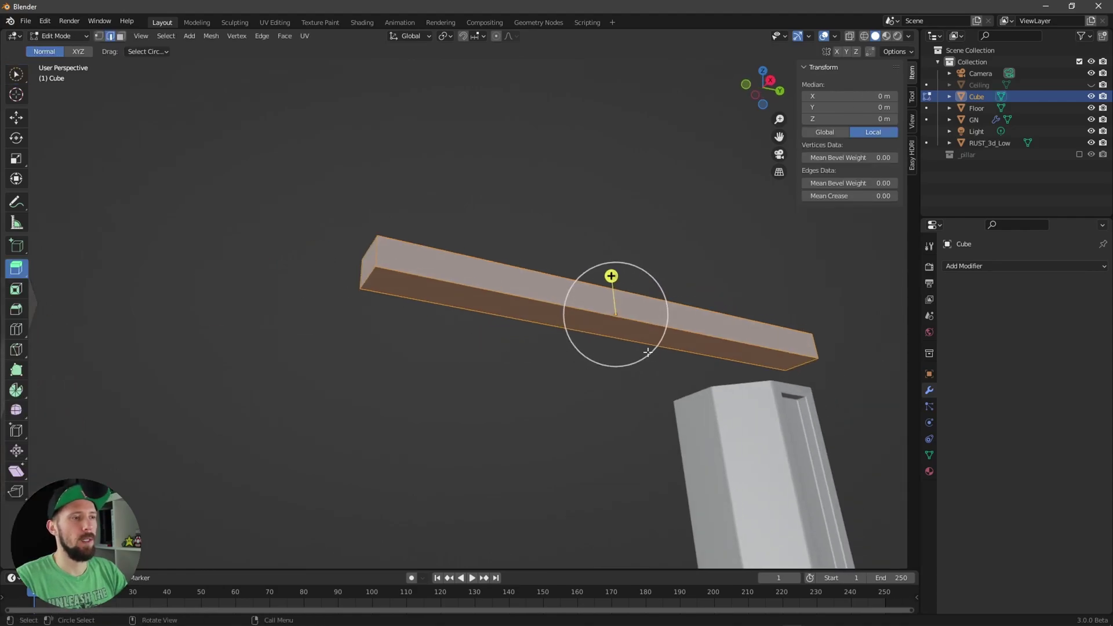
{"action": "left_click", "coordinate": [474, 334]}
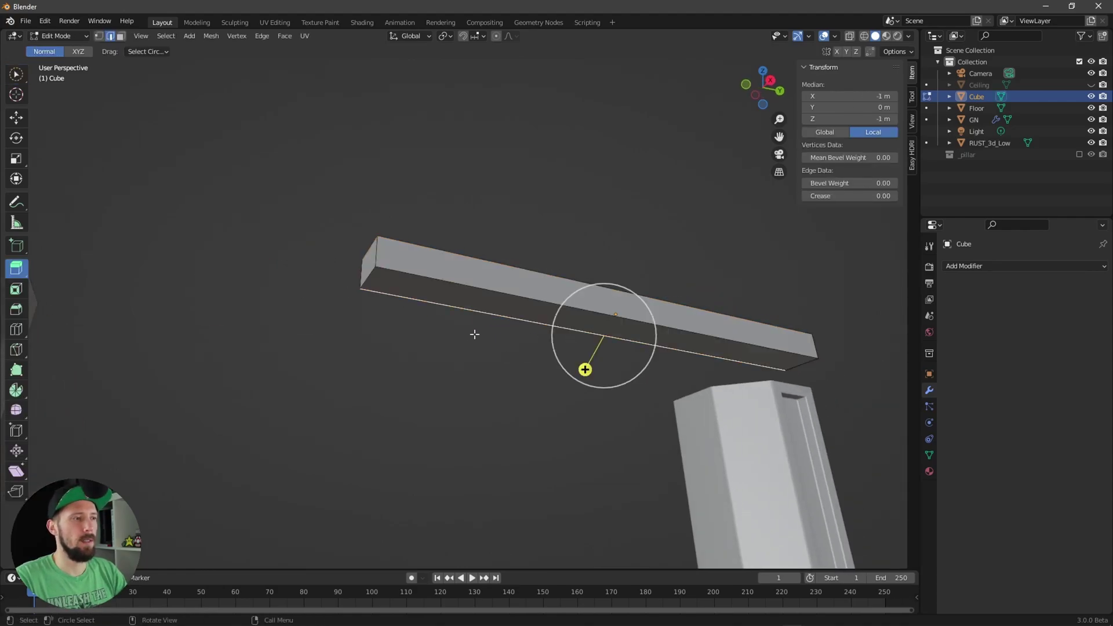
{"action": "left_click", "coordinate": [574, 336]}
{"action": "left_click", "coordinate": [509, 305]}
{"action": "middle_click_drag", "start_coordinate": [563, 346], "coordinate": [602, 386]}
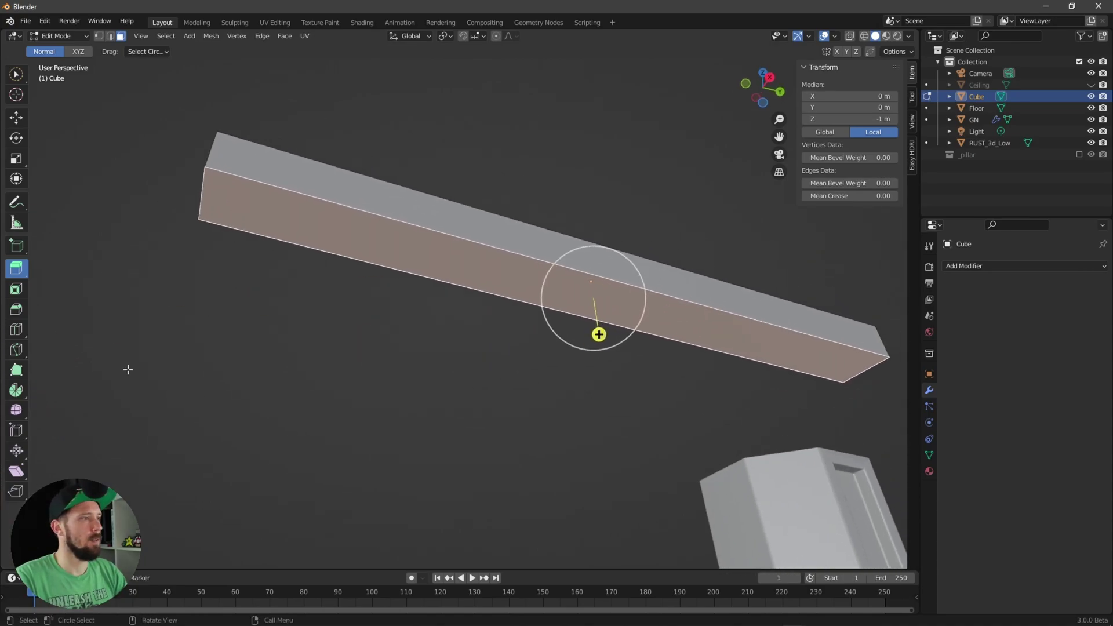
{"action": "left_click", "coordinate": [17, 292]}
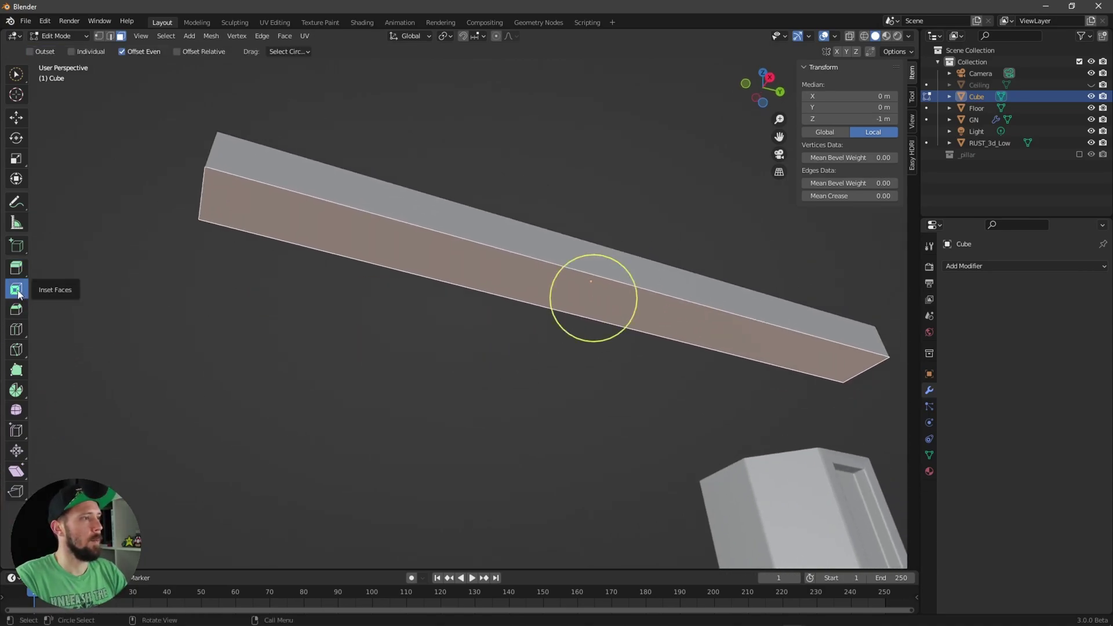
{"action": "left_click", "coordinate": [424, 353]}
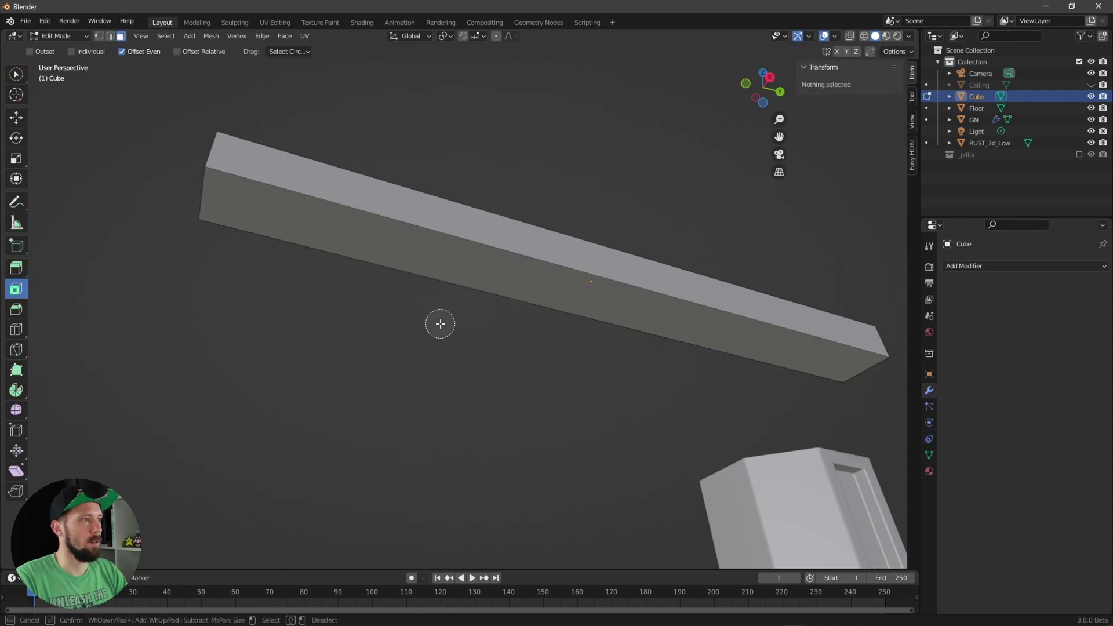
{"action": "left_click", "coordinate": [577, 297]}
{"action": "left_click_drag", "start_coordinate": [556, 277], "coordinate": [594, 297]}
Step: Stretch the inset face along Y and extrude it about 0.08 m into the beam
{"action": "middle_click_drag", "start_coordinate": [594, 297], "coordinate": [626, 349]}
{"action": "key", "text": "s"}
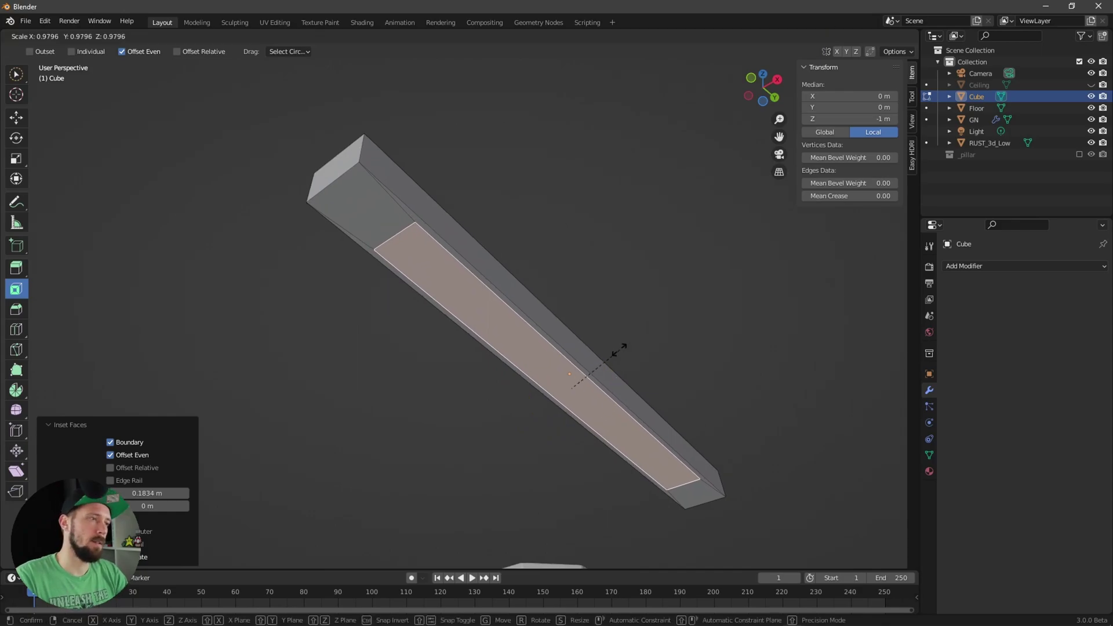
{"action": "key", "text": "y"}
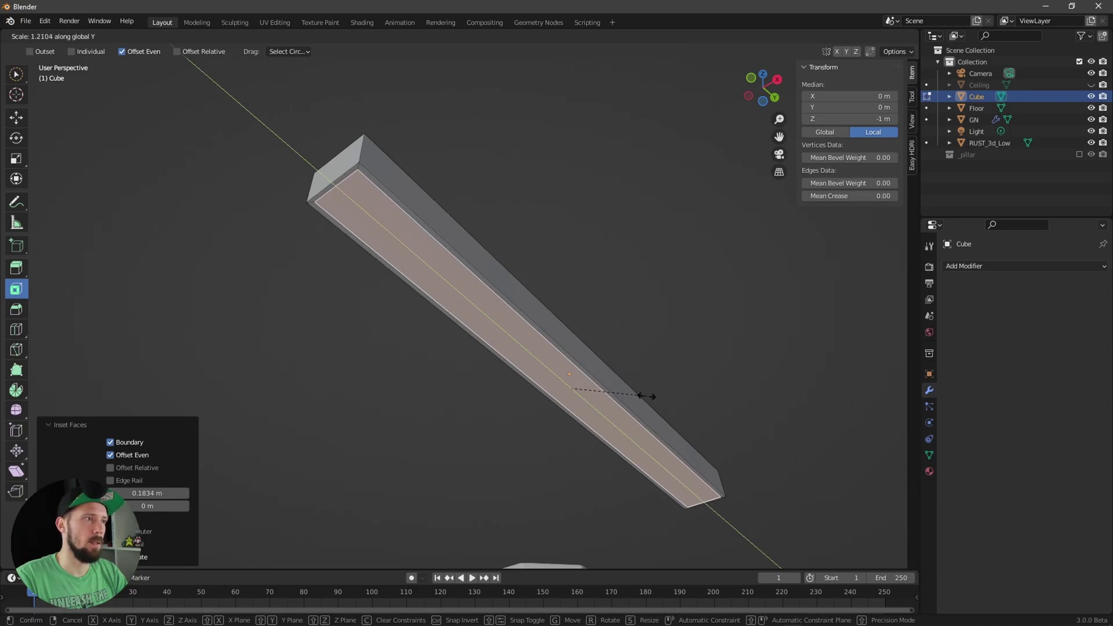
{"action": "left_click", "coordinate": [648, 395]}
{"action": "middle_click_drag", "start_coordinate": [641, 397], "coordinate": [662, 379]}
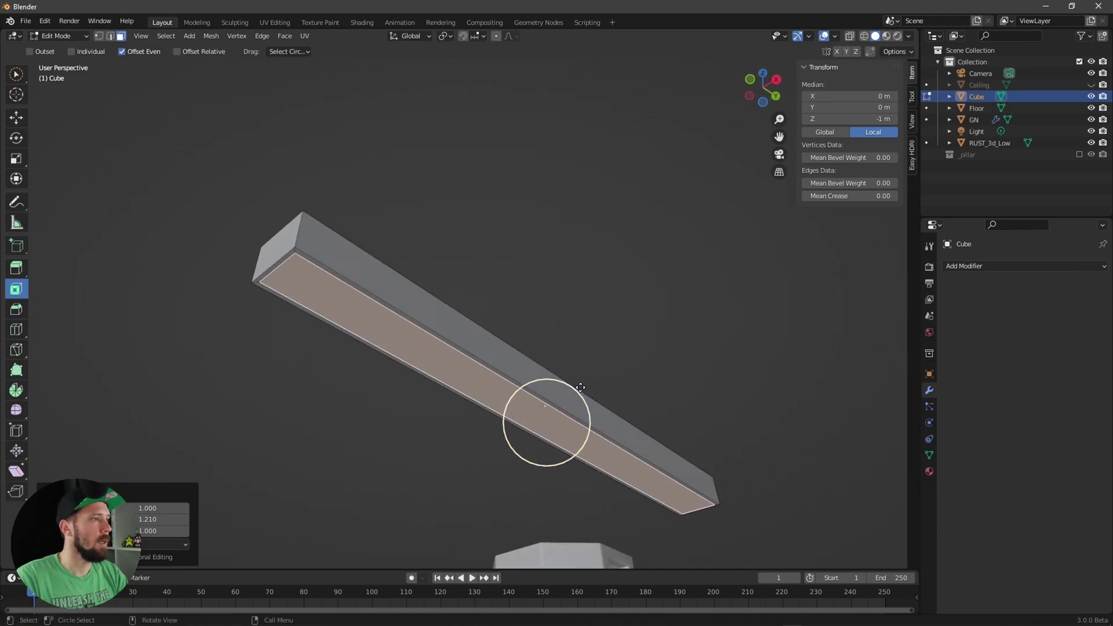
{"action": "key", "text": "e"}
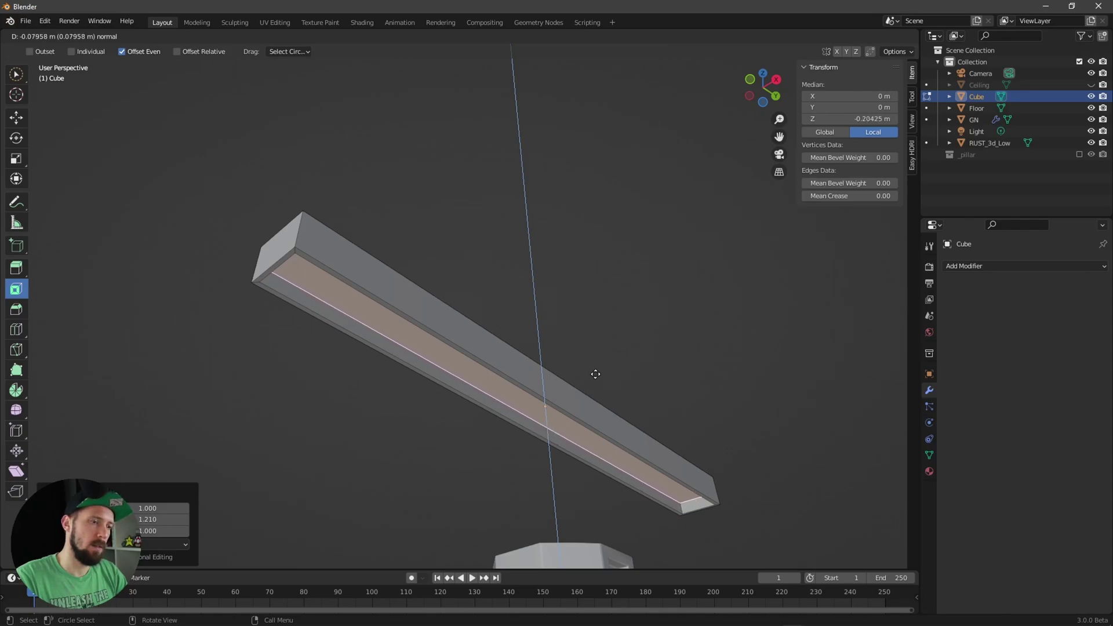
{"action": "left_click", "coordinate": [595, 373]}
{"action": "middle_click_drag", "start_coordinate": [599, 385], "coordinate": [454, 400]}
{"action": "key", "text": "Tab"}
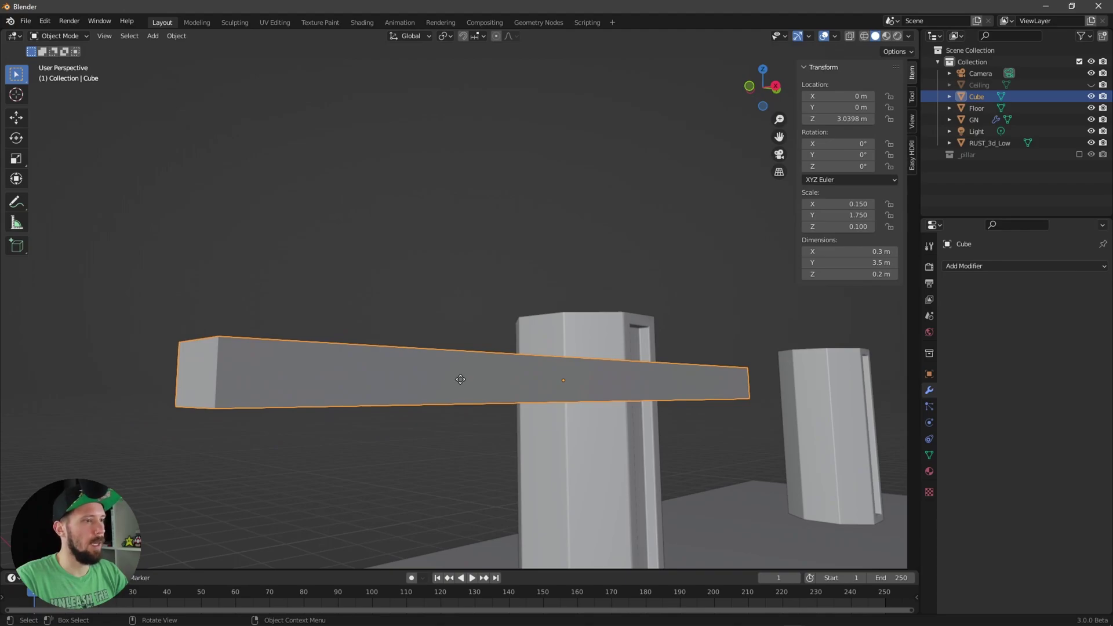
Step: Smooth-shade the beam and enable Auto Smooth at 30°
{"action": "right_click", "coordinate": [462, 374]}
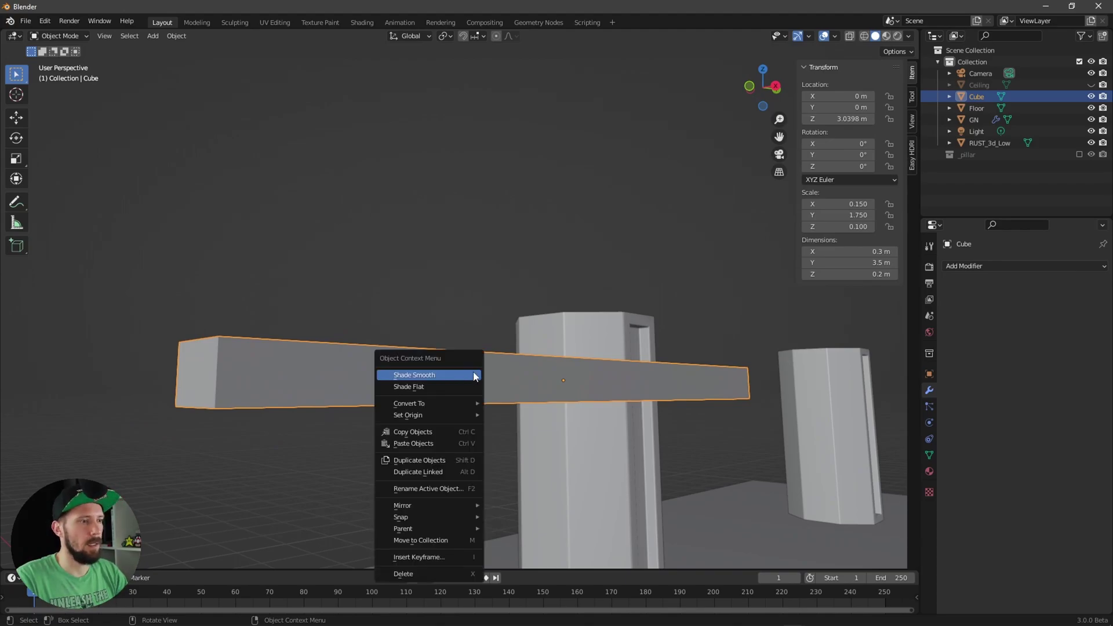
{"action": "middle_click_drag", "start_coordinate": [478, 392], "coordinate": [498, 368]}
{"action": "right_click", "coordinate": [496, 341]}
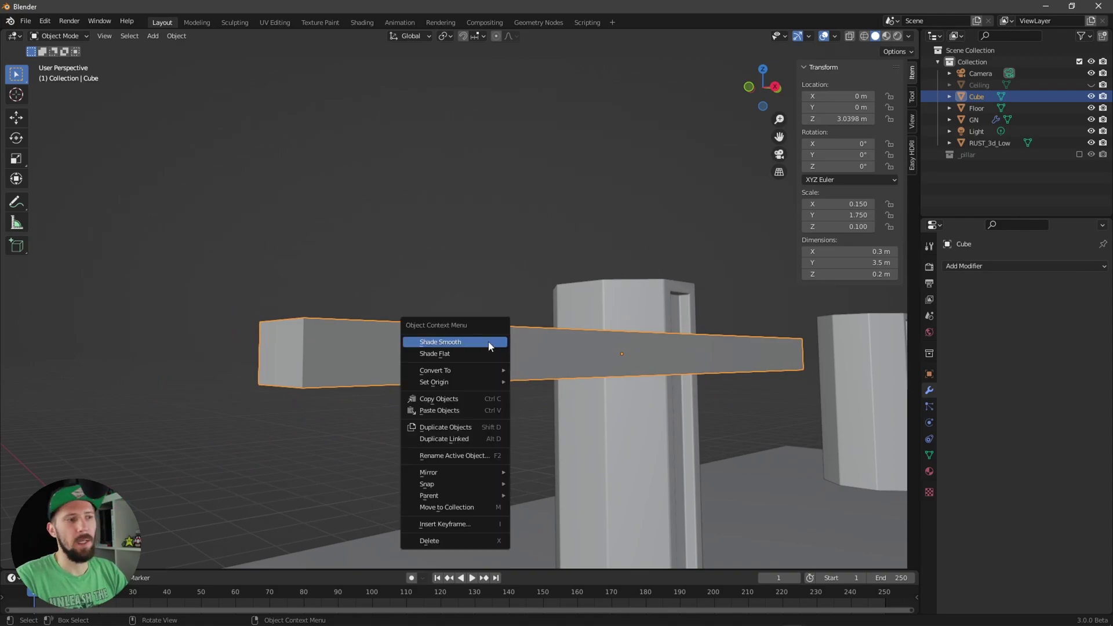
{"action": "left_click", "coordinate": [479, 341]}
{"action": "middle_click_drag", "start_coordinate": [479, 342], "coordinate": [576, 356]}
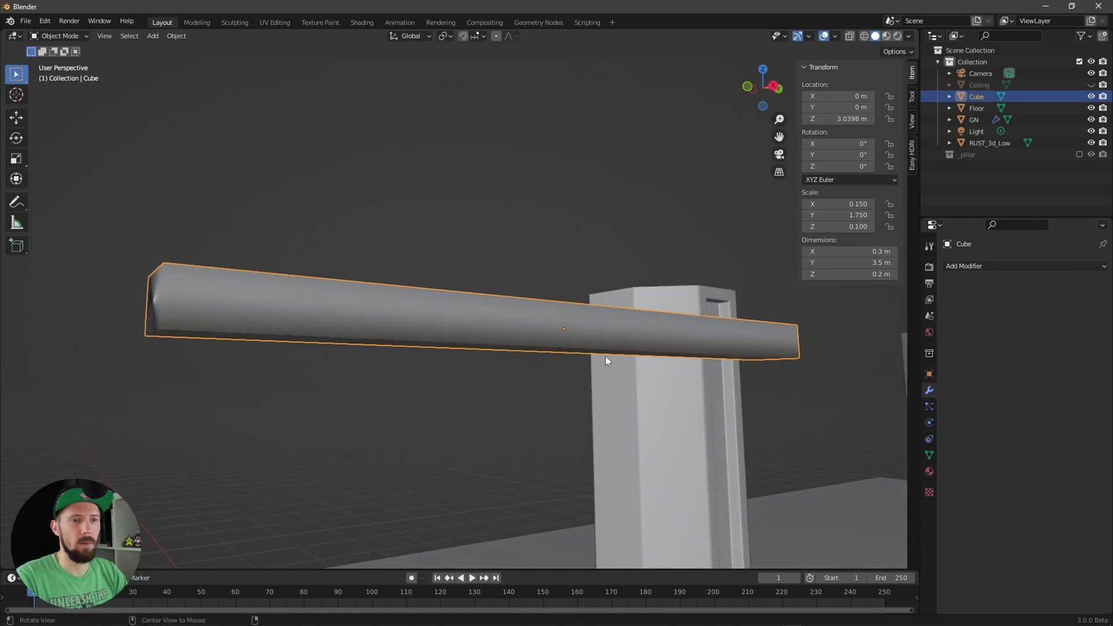
{"action": "left_click", "coordinate": [929, 454]}
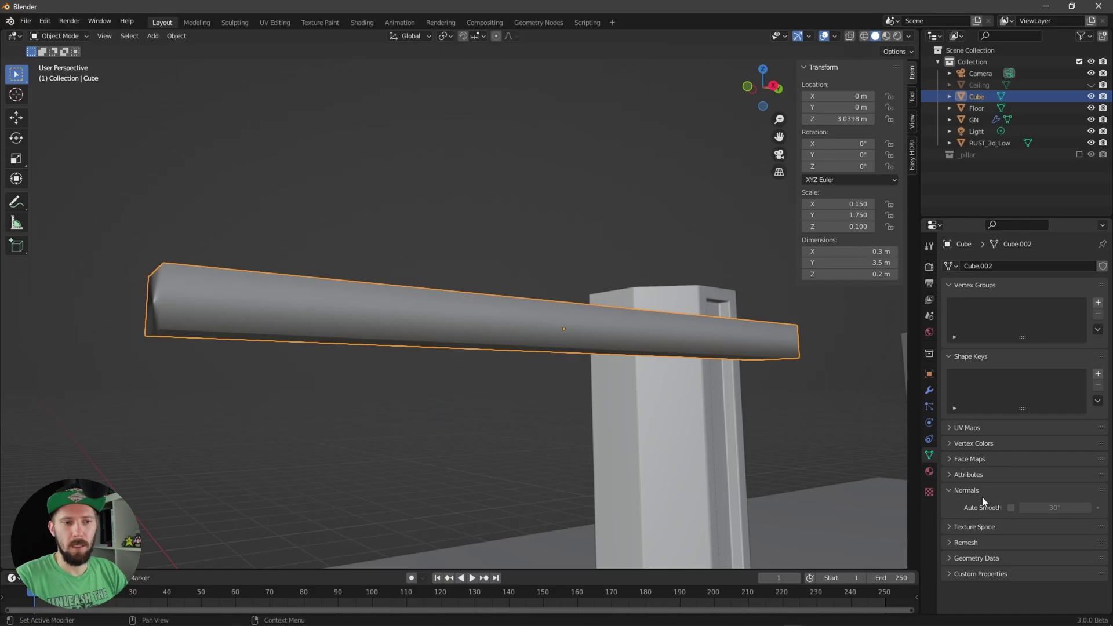
{"action": "left_click", "coordinate": [1010, 507]}
{"action": "middle_click_drag", "start_coordinate": [549, 391], "coordinate": [589, 355]}
Step: Add a Bevel modifier with a 0.01 m amount and 14 segments
{"action": "left_click", "coordinate": [928, 390]}
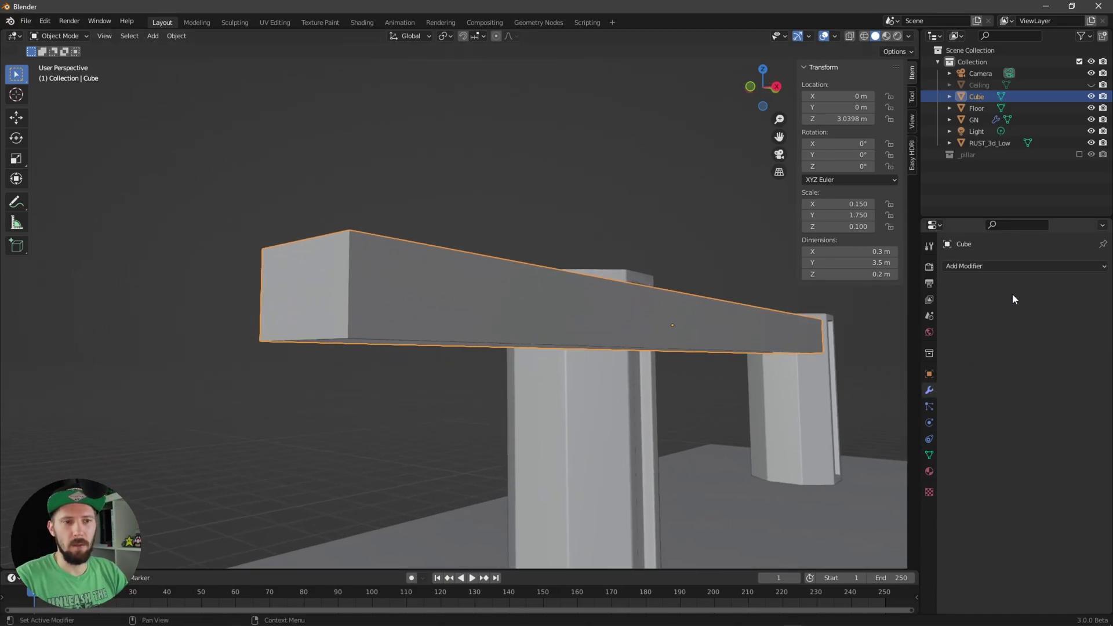
{"action": "left_click", "coordinate": [988, 265]}
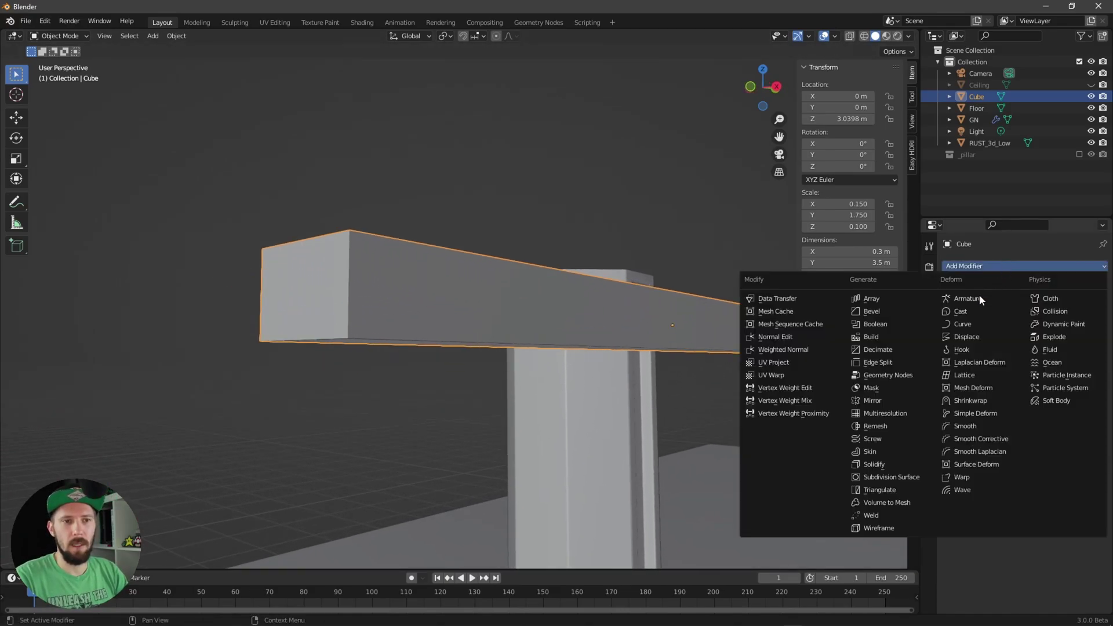
{"action": "left_click", "coordinate": [890, 311]}
{"action": "middle_click_drag", "start_coordinate": [892, 309], "coordinate": [636, 364]}
{"action": "mouse_move", "coordinate": [1046, 329]}
{"action": "left_mouse_down"}
{"action": "mouse_move", "coordinate": [1034, 329]}
{"action": "mouse_move", "coordinate": [1056, 329]}
{"action": "mouse_move", "coordinate": [1040, 344]}
{"action": "mouse_move", "coordinate": [1052, 344]}
{"action": "left_mouse_up"}
{"action": "left_click", "coordinate": [1088, 344]}
{"action": "left_click", "coordinate": [1088, 345]}
{"action": "left_click", "coordinate": [1088, 344]}
{"action": "left_click", "coordinate": [1087, 344]}
{"action": "middle_click_drag", "start_coordinate": [800, 375], "coordinate": [644, 414]}
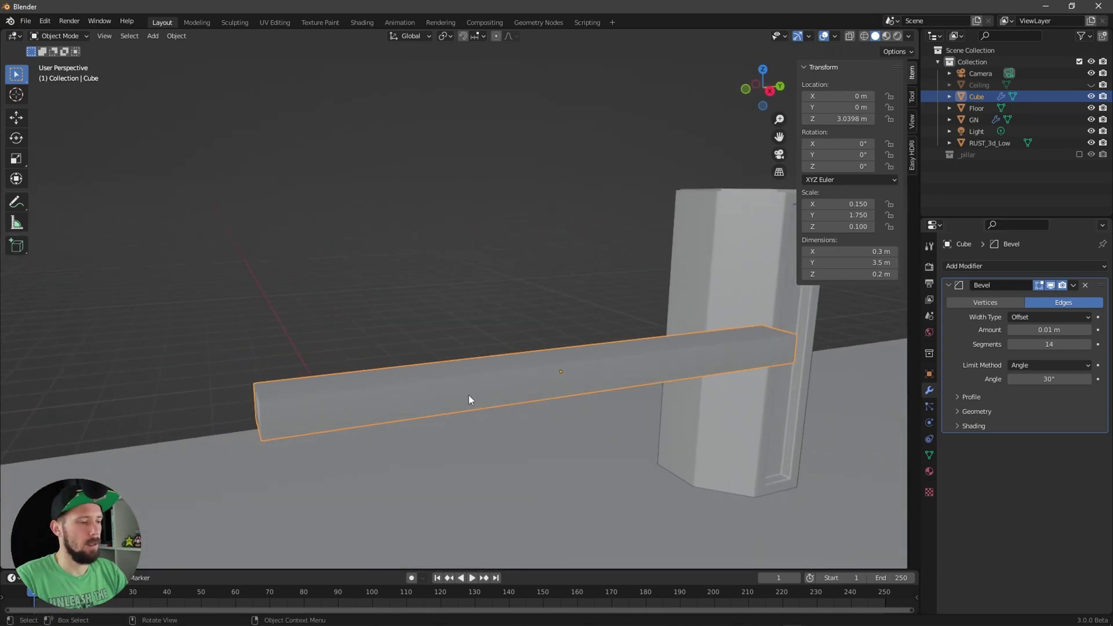
{"action": "key", "text": "shift+a"}
{"action": "mouse_move", "coordinate": [457, 390]}
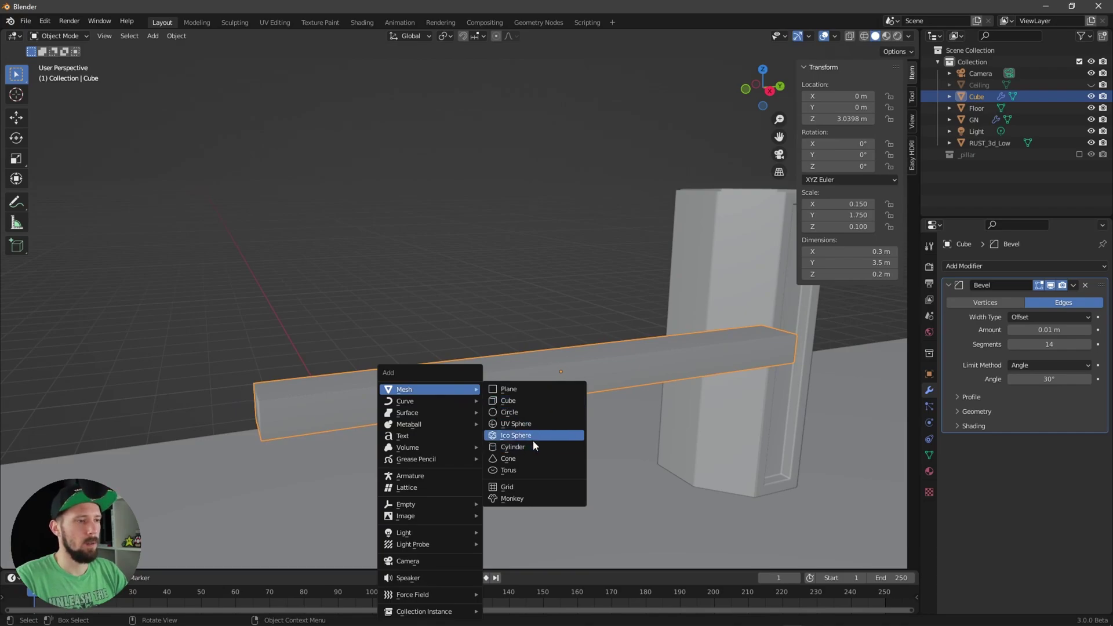
Step: Add a 64-vertex cylinder, smooth-shaded with Auto Smooth enabled
{"action": "left_click", "coordinate": [512, 446]}
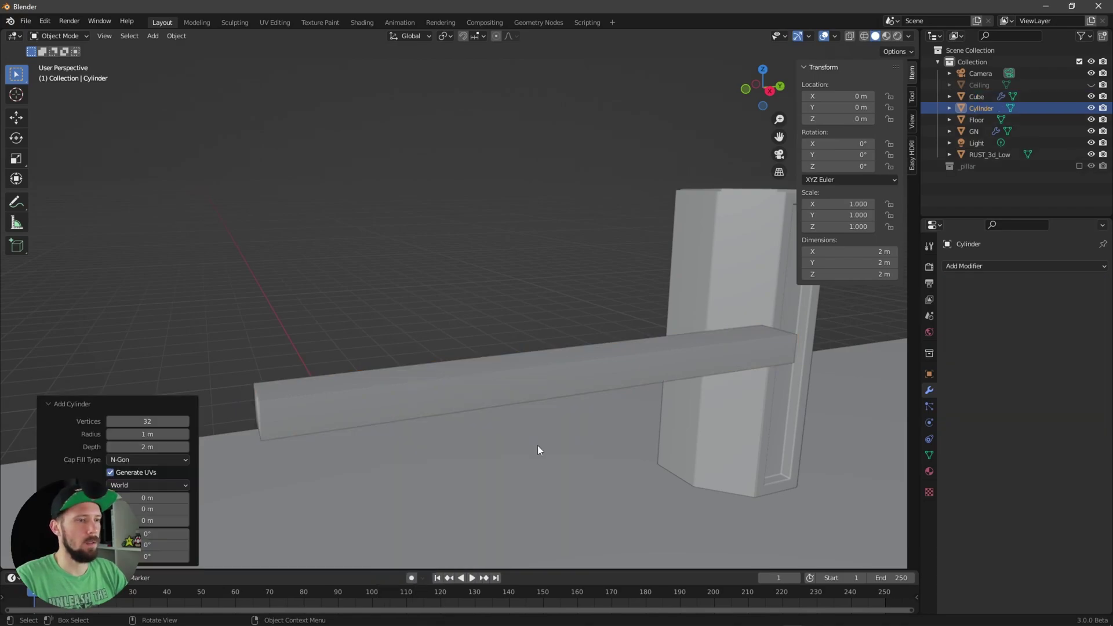
{"action": "middle_click_drag", "start_coordinate": [632, 405], "coordinate": [637, 272]}
{"action": "left_click", "coordinate": [156, 421]}
{"action": "type", "text": "64"}
{"action": "key", "text": "Return"}
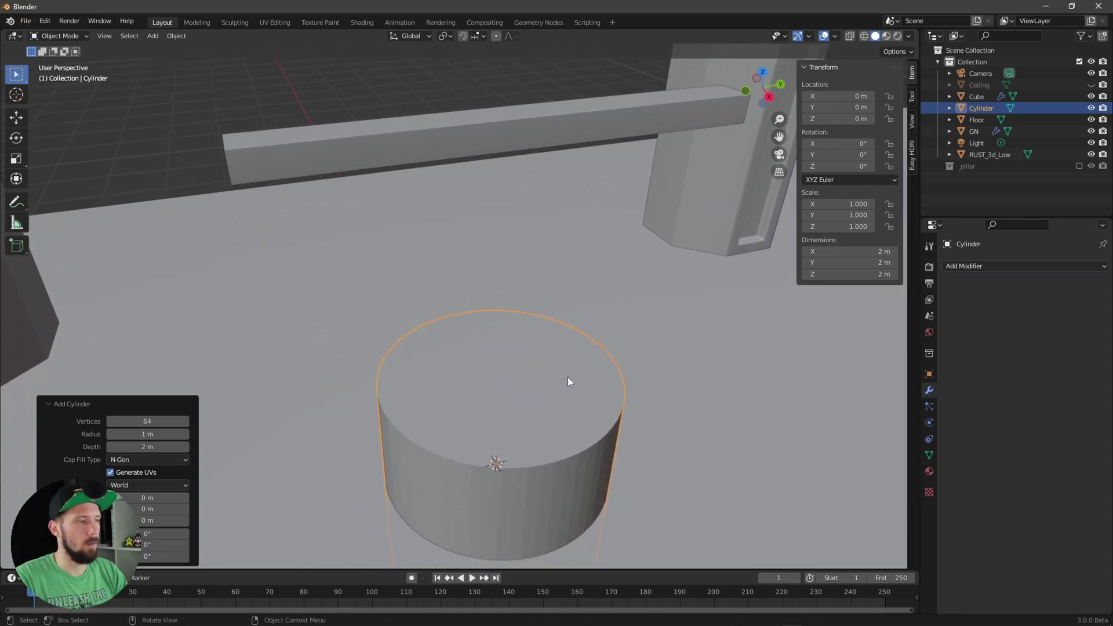
{"action": "right_click", "coordinate": [539, 417]}
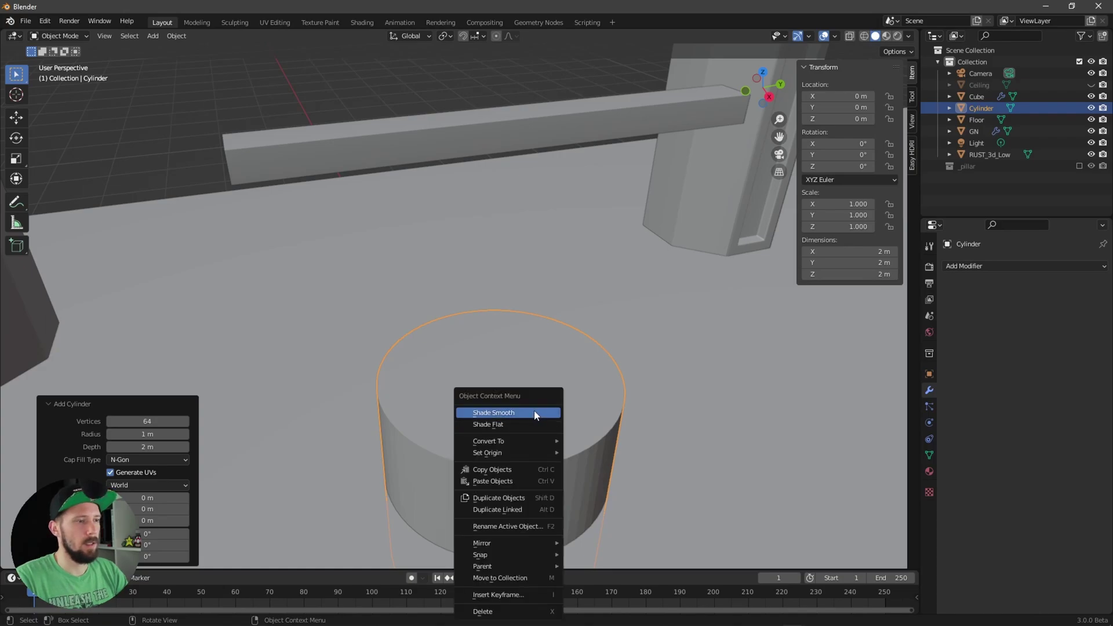
{"action": "left_click", "coordinate": [535, 413]}
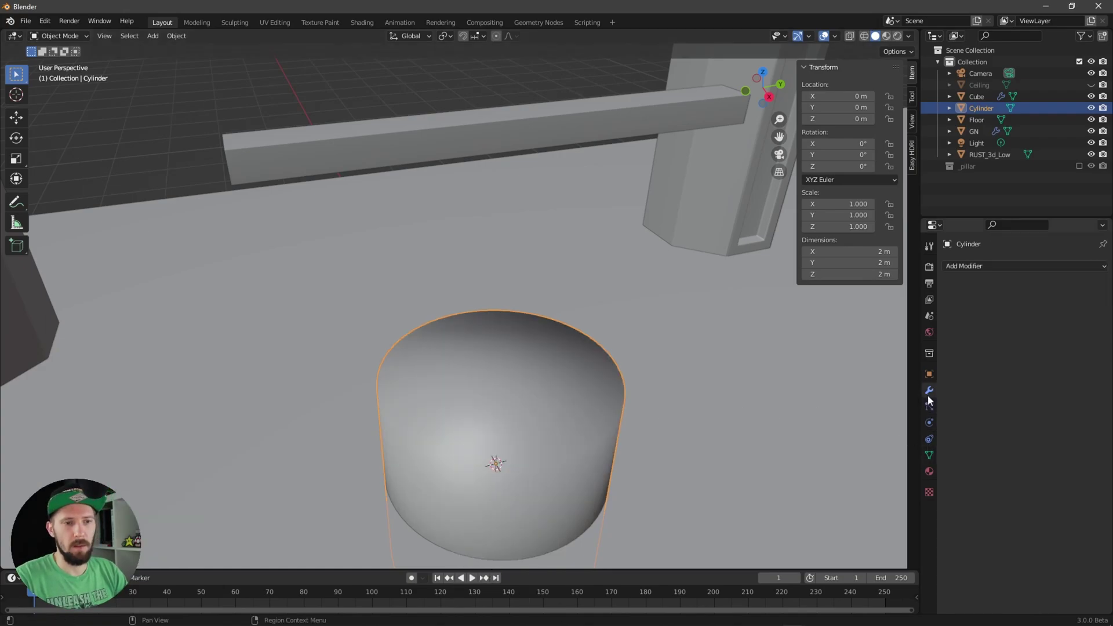
{"action": "left_click", "coordinate": [930, 452]}
{"action": "left_click", "coordinate": [1011, 508]}
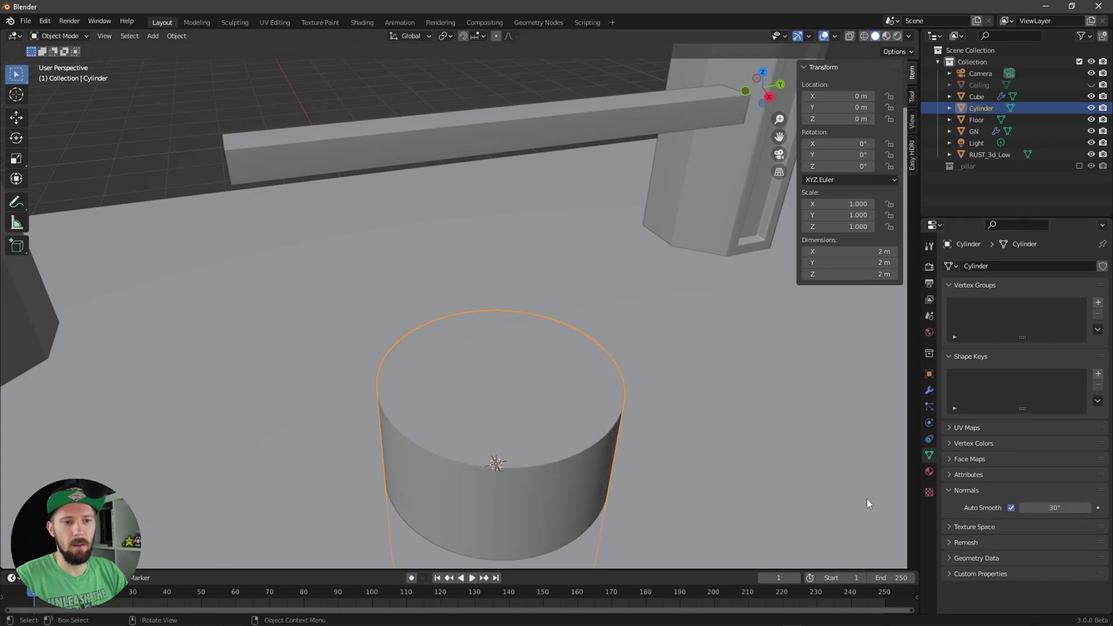
Step: Scale the cylinder to 0.07, raise it onto the beam, and flatten it into a disc
{"action": "key", "text": "s"}
{"action": "left_click", "coordinate": [499, 458]}
{"action": "key", "text": "g"}
{"action": "key", "text": "z"}
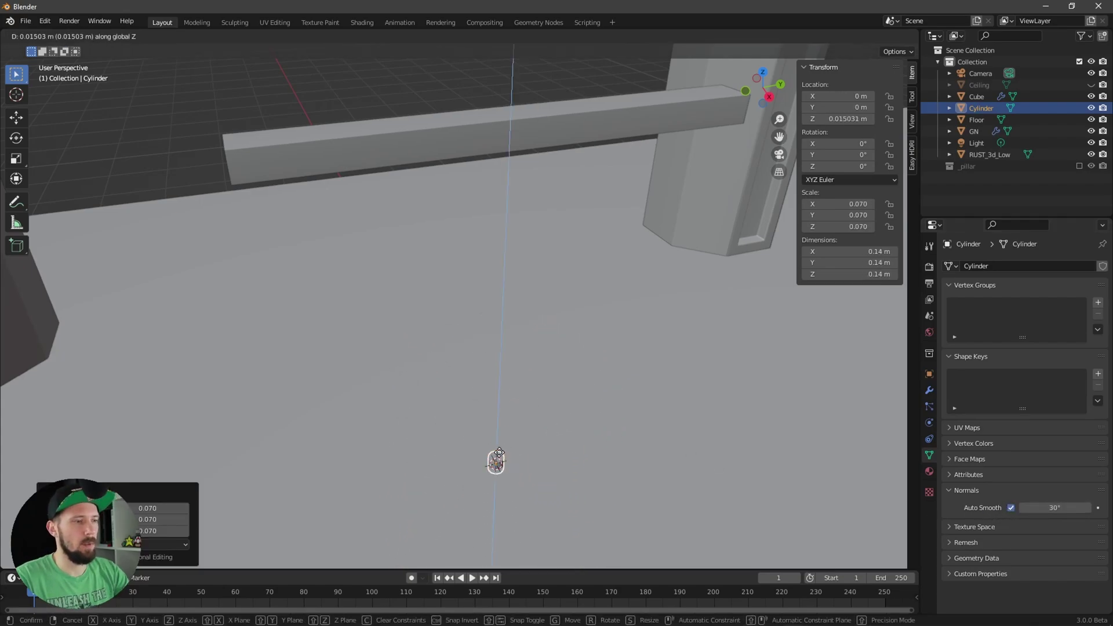
{"action": "left_click", "coordinate": [557, 111]}
{"action": "middle_click_drag", "start_coordinate": [558, 109], "coordinate": [558, 300]}
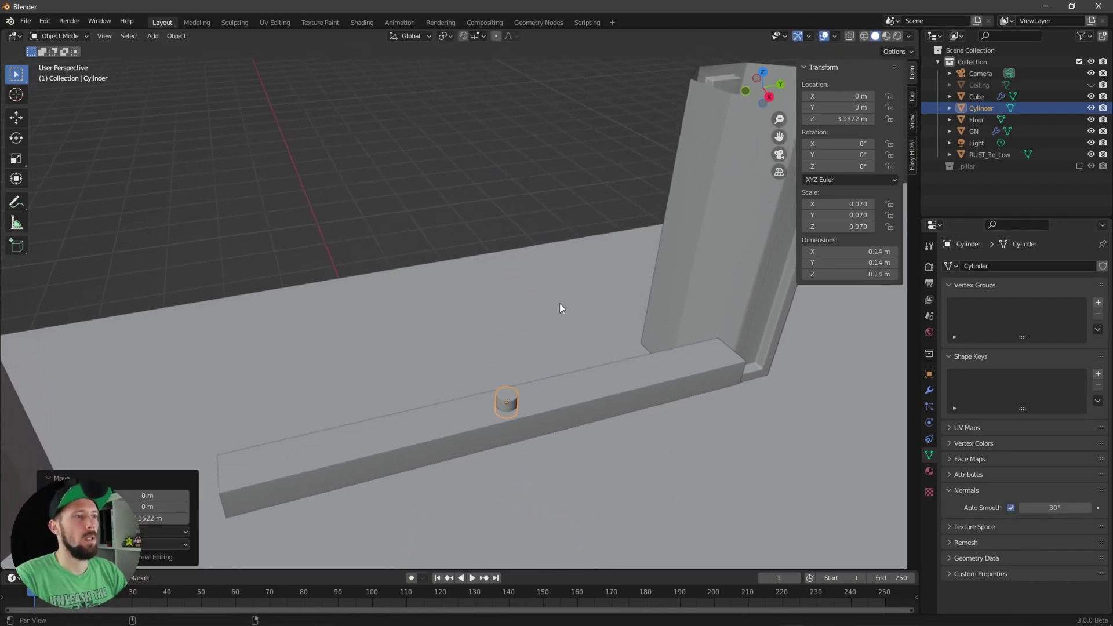
{"action": "key", "text": "s"}
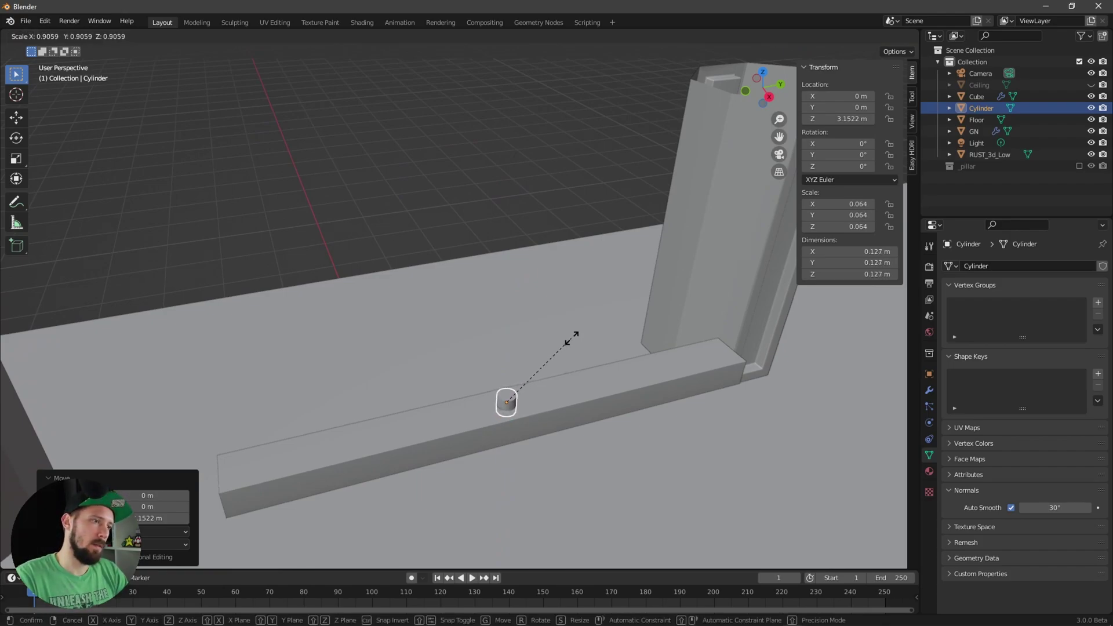
{"action": "key", "text": "z"}
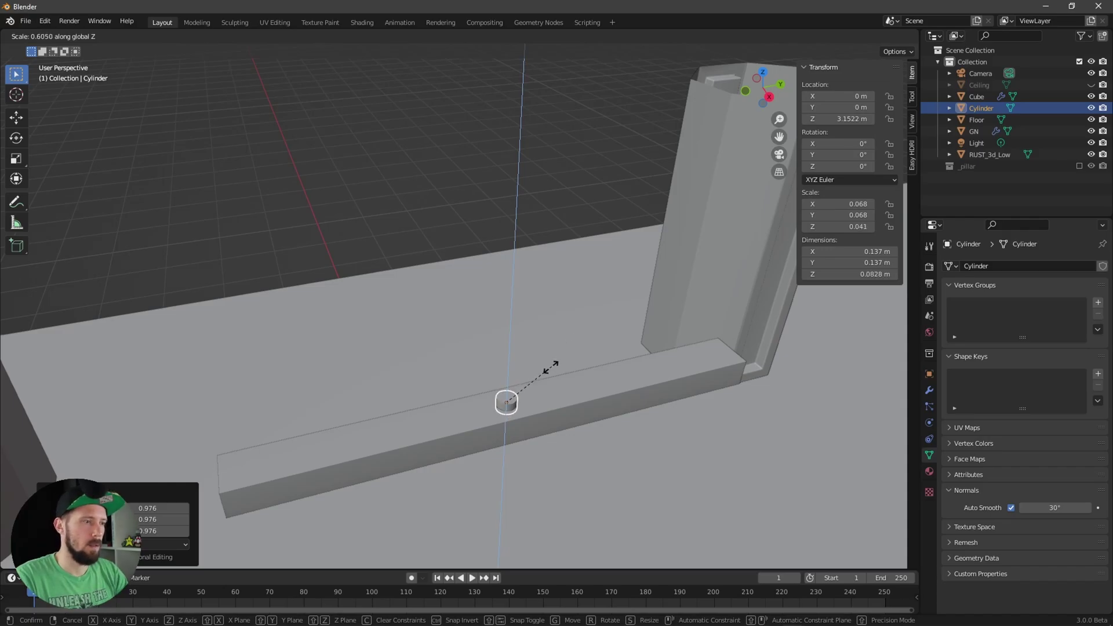
{"action": "left_click", "coordinate": [528, 380]}
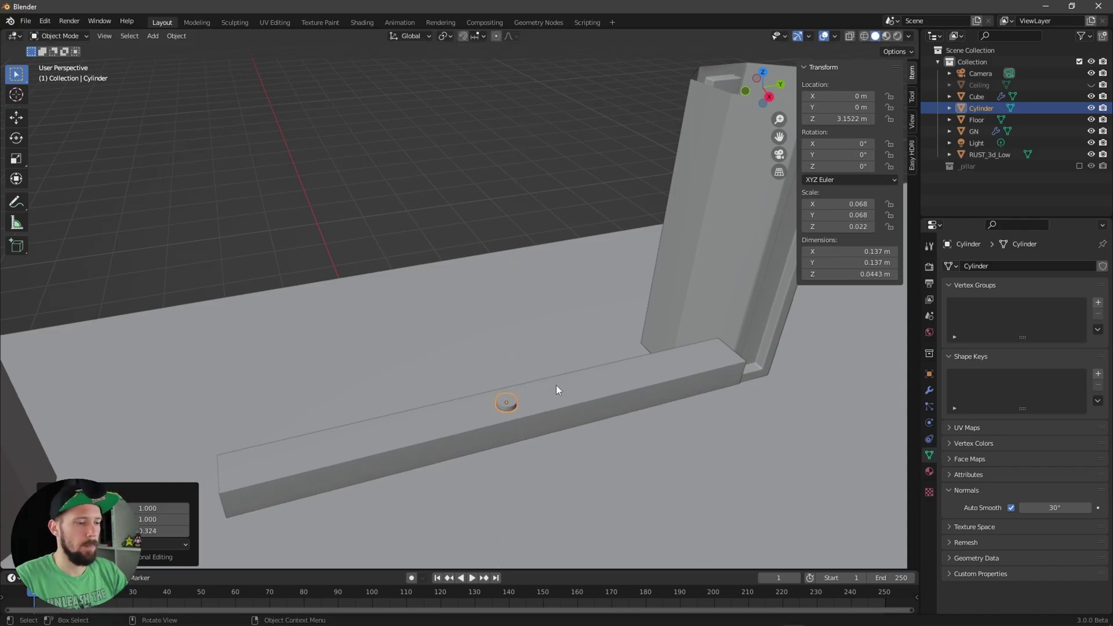
Step: Inset the cylinder's top face and extrude it upward into a post
{"action": "scroll", "coordinate": [539, 399], "scroll_direction": "up", "scroll_amount": 6}
{"action": "key", "text": "Tab"}
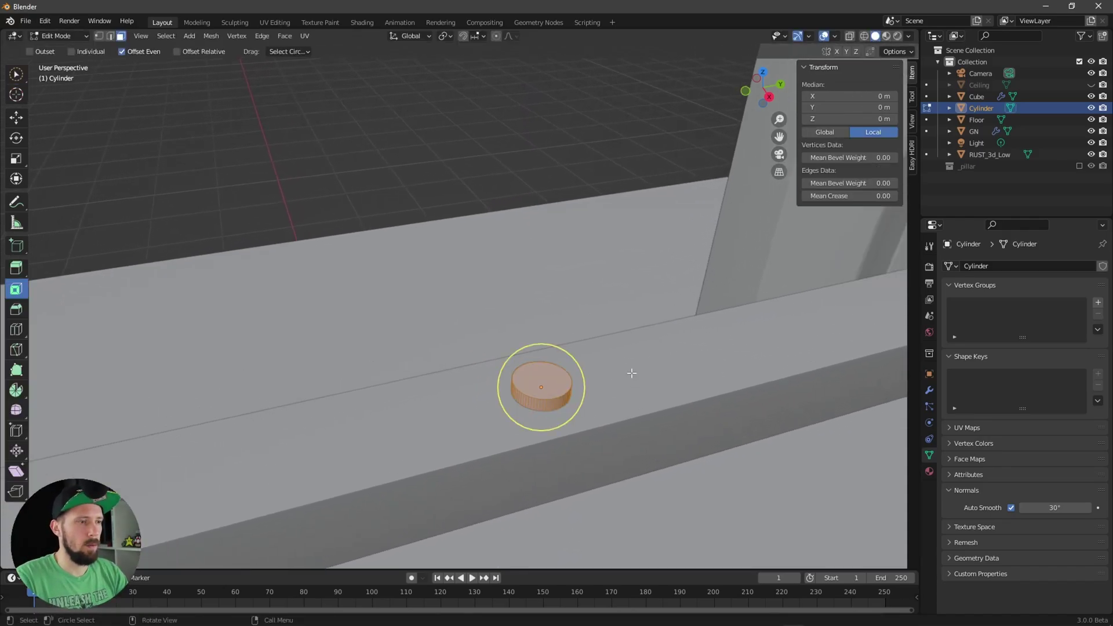
{"action": "middle_click_drag", "start_coordinate": [631, 410], "coordinate": [609, 343], "text": "shift"}
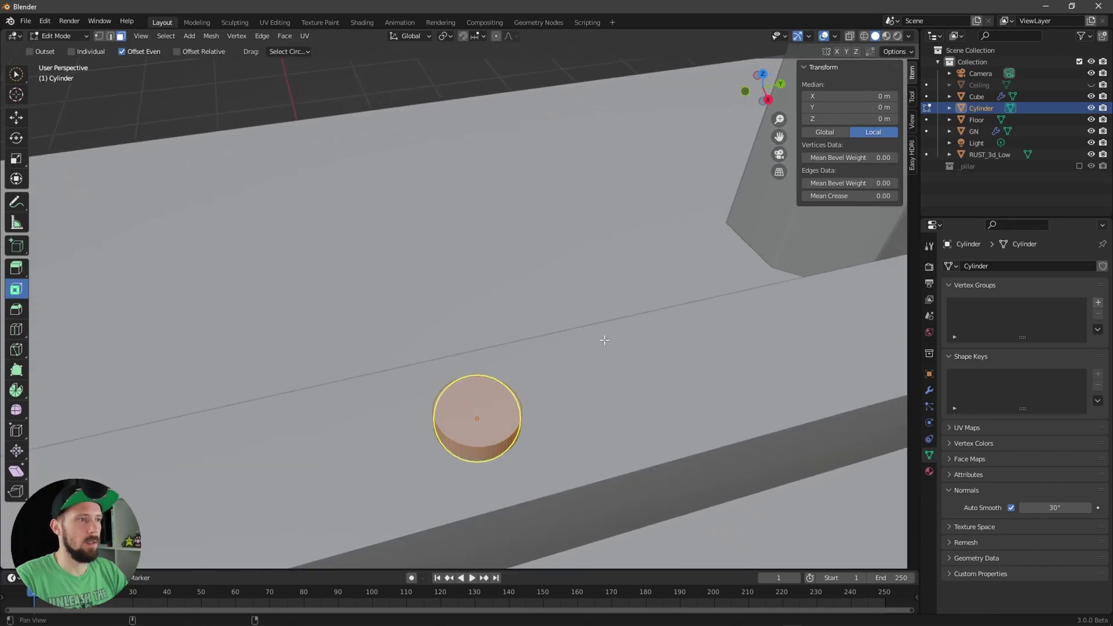
{"action": "left_click_drag", "start_coordinate": [475, 391], "coordinate": [487, 398]}
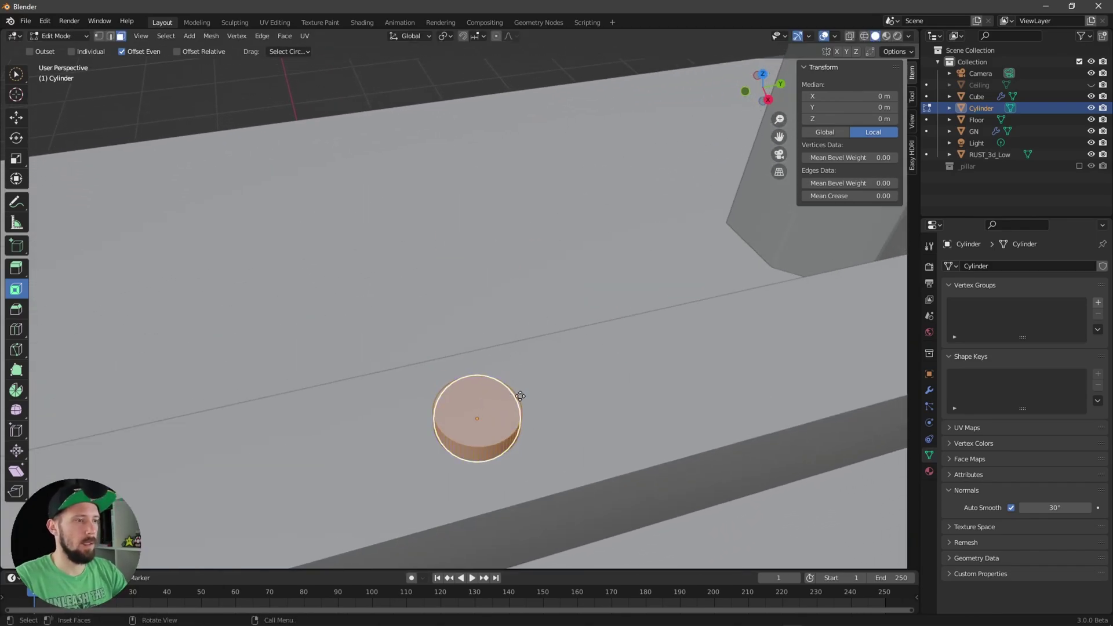
{"action": "key", "text": "w"}
{"action": "key", "text": "alt+a"}
{"action": "left_click", "coordinate": [478, 401]}
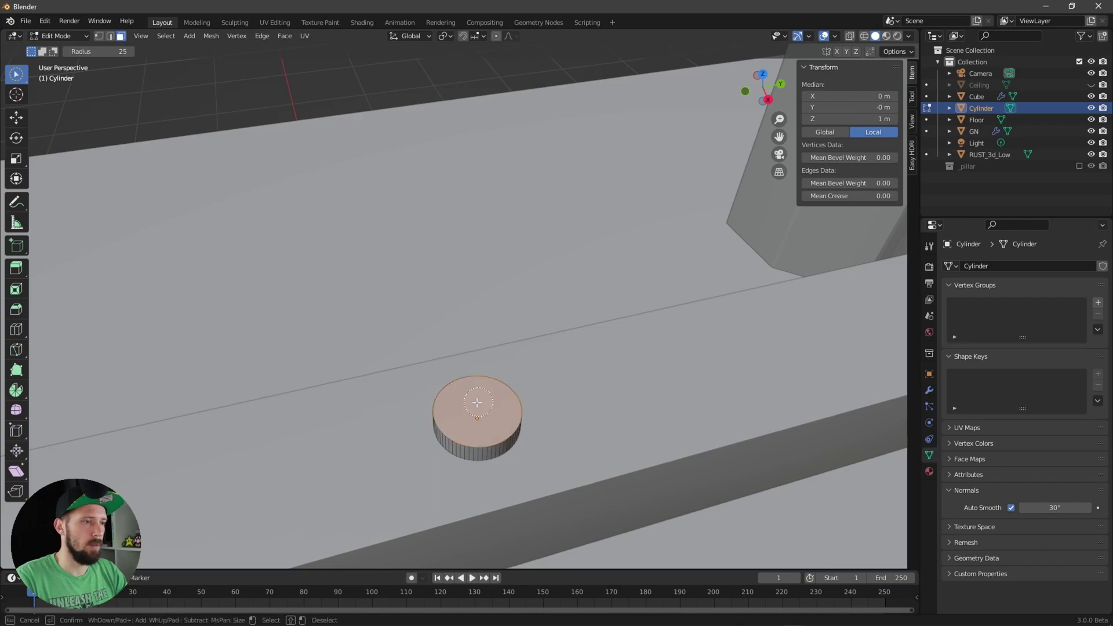
{"action": "middle_click_drag", "start_coordinate": [612, 398], "coordinate": [579, 389]}
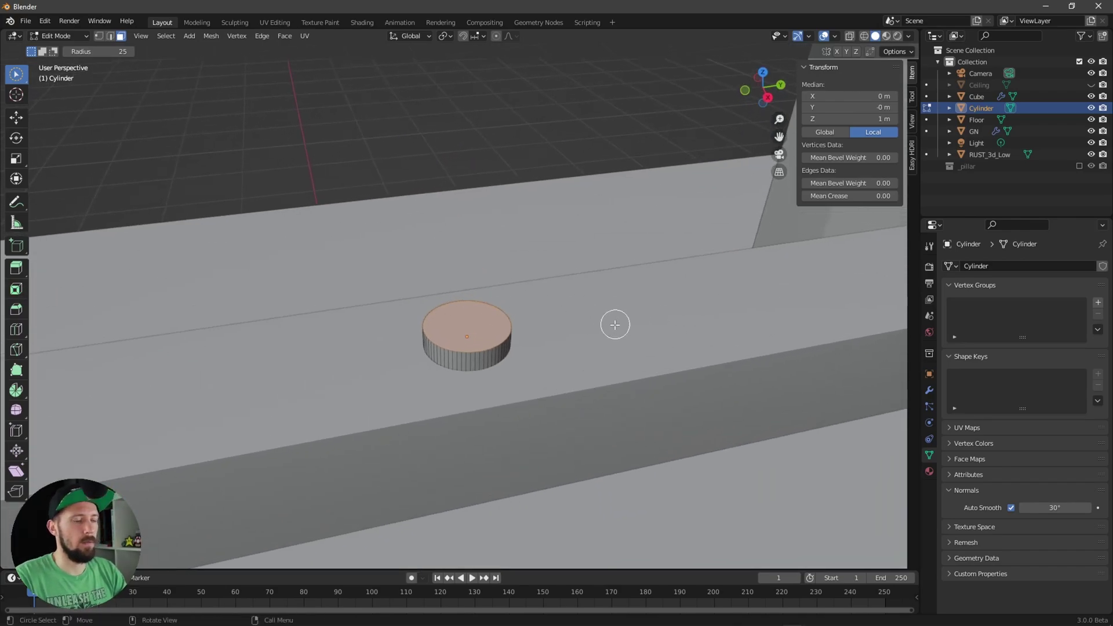
{"action": "key", "text": "i"}
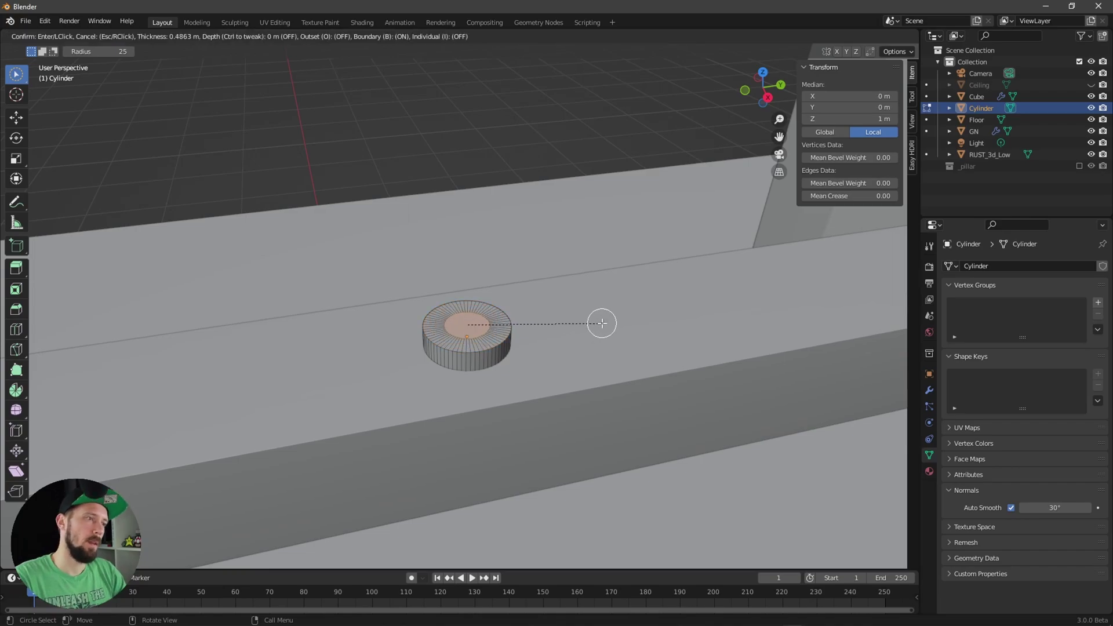
{"action": "left_click", "coordinate": [599, 323]}
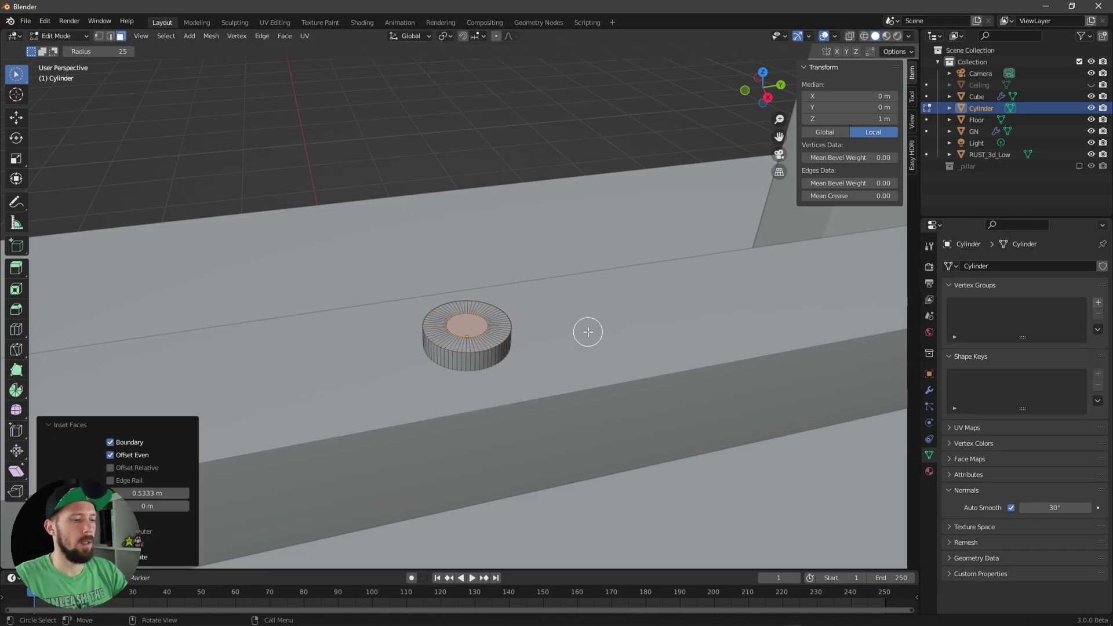
{"action": "key", "text": "e"}
{"action": "left_click", "coordinate": [726, 197]}
{"action": "middle_click_drag", "start_coordinate": [693, 255], "coordinate": [537, 388]}
Step: Raise the post's top face, then shrink the whole cylinder into a thin rod
{"action": "key", "text": "g"}
{"action": "key", "text": "z"}
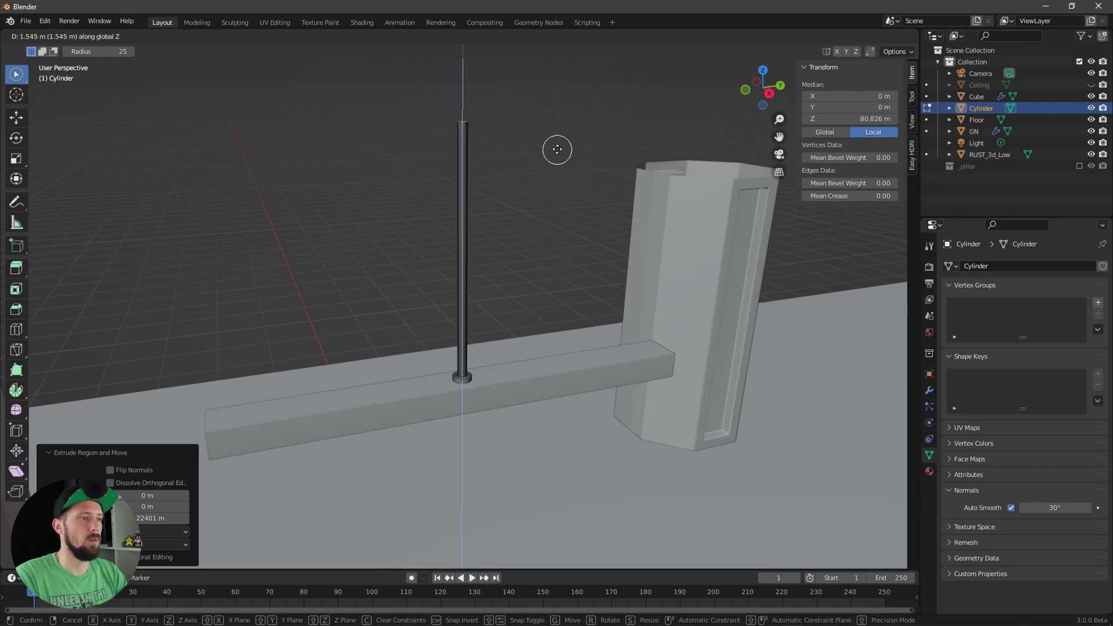
{"action": "left_click", "coordinate": [560, 142]}
{"action": "mouse_move", "coordinate": [577, 257]}
{"action": "middle_mouse_down"}
{"action": "mouse_move", "coordinate": [691, 246]}
{"action": "mouse_move", "coordinate": [591, 251]}
{"action": "mouse_move", "coordinate": [569, 263]}
{"action": "mouse_move", "coordinate": [582, 268]}
{"action": "middle_mouse_up"}
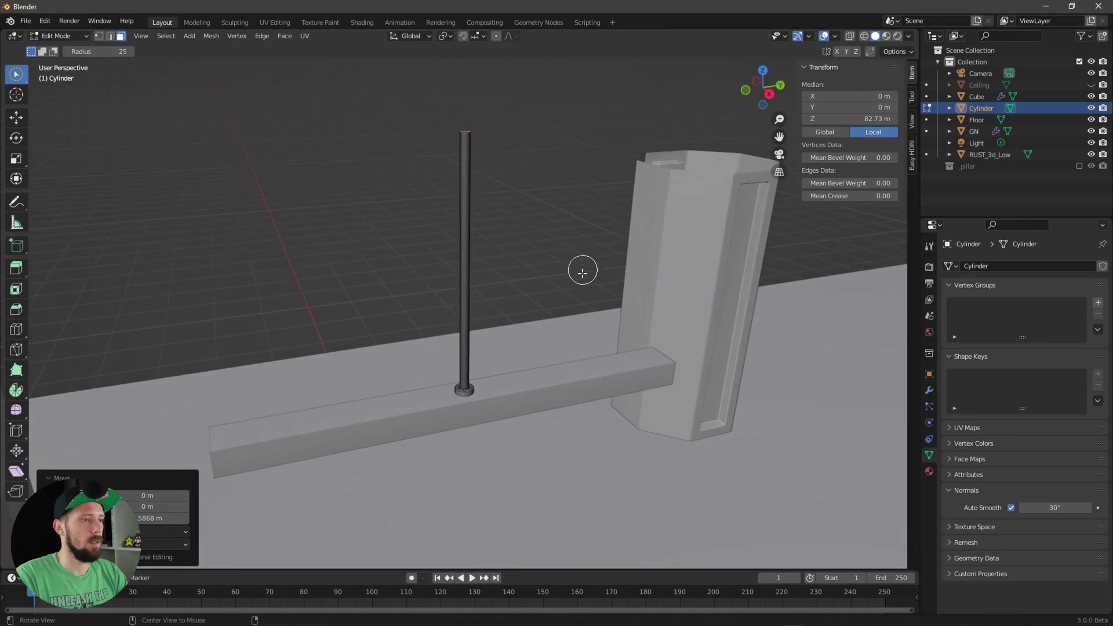
{"action": "key", "text": "Tab"}
{"action": "key", "text": "s"}
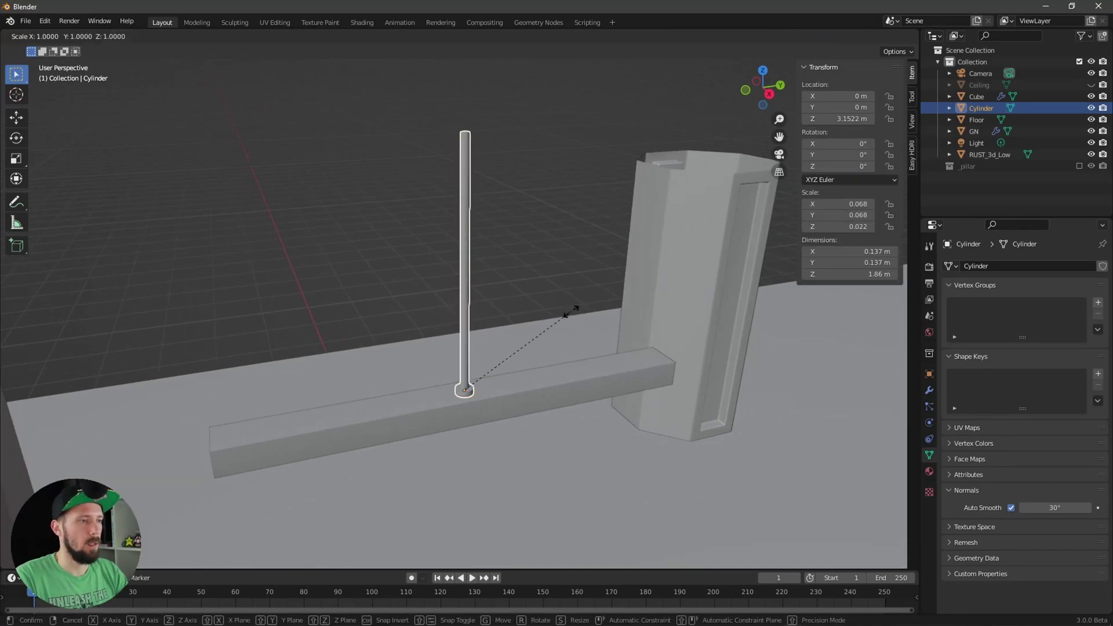
{"action": "left_click", "coordinate": [531, 339]}
Step: Back in Edit Mode, select the rod's geometry and turn on see-through display
{"action": "key", "text": "Tab"}
{"action": "key", "text": "c"}
{"action": "left_click_drag", "start_coordinate": [476, 264], "coordinate": [457, 218]}
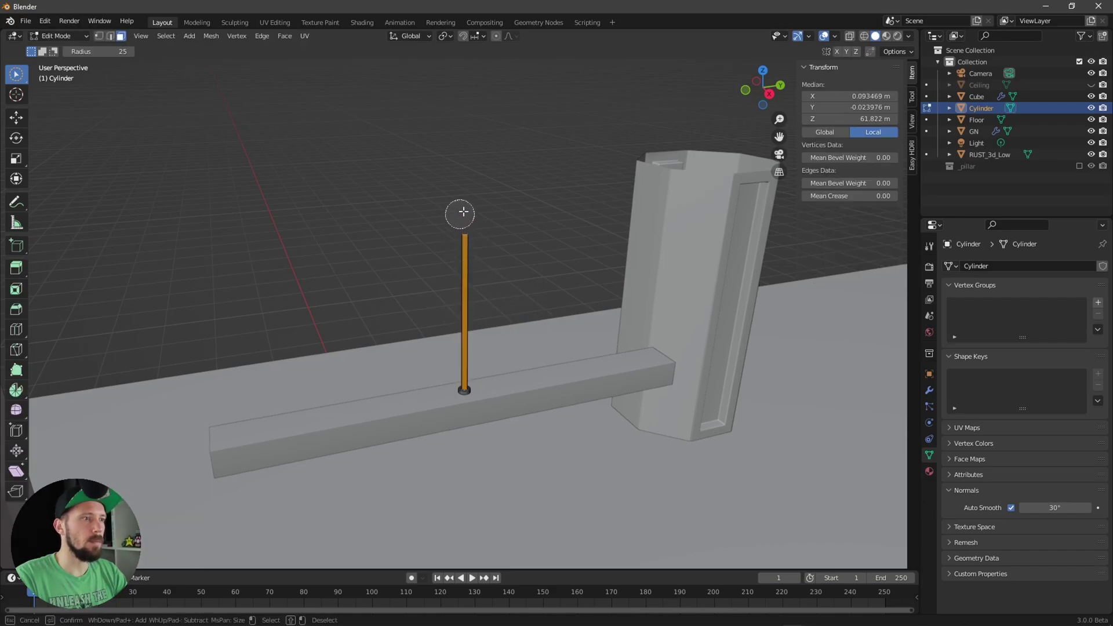
{"action": "key", "text": "2"}
{"action": "key", "text": "1"}
{"action": "left_click", "coordinate": [452, 230]}
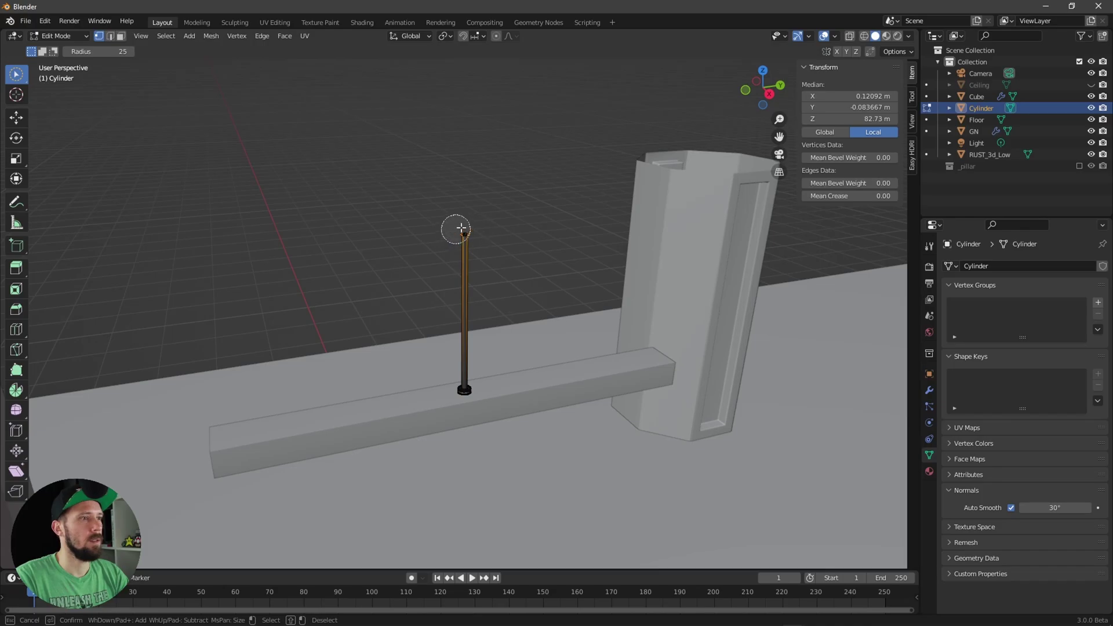
{"action": "scroll", "coordinate": [597, 223], "scroll_direction": "up", "scroll_amount": 5}
{"action": "middle_click_drag", "start_coordinate": [597, 223], "coordinate": [604, 291]}
{"action": "scroll", "coordinate": [597, 297], "scroll_direction": "down", "scroll_amount": 3}
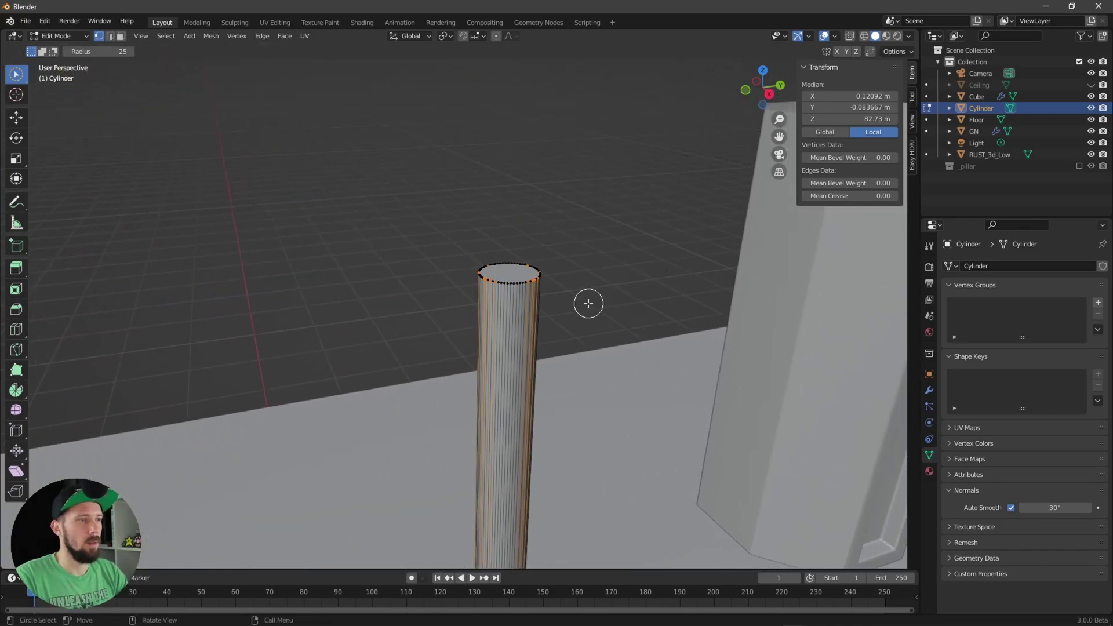
{"action": "left_click", "coordinate": [121, 36]}
{"action": "left_click", "coordinate": [522, 278], "text": "alt"}
{"action": "key", "text": "alt+a"}
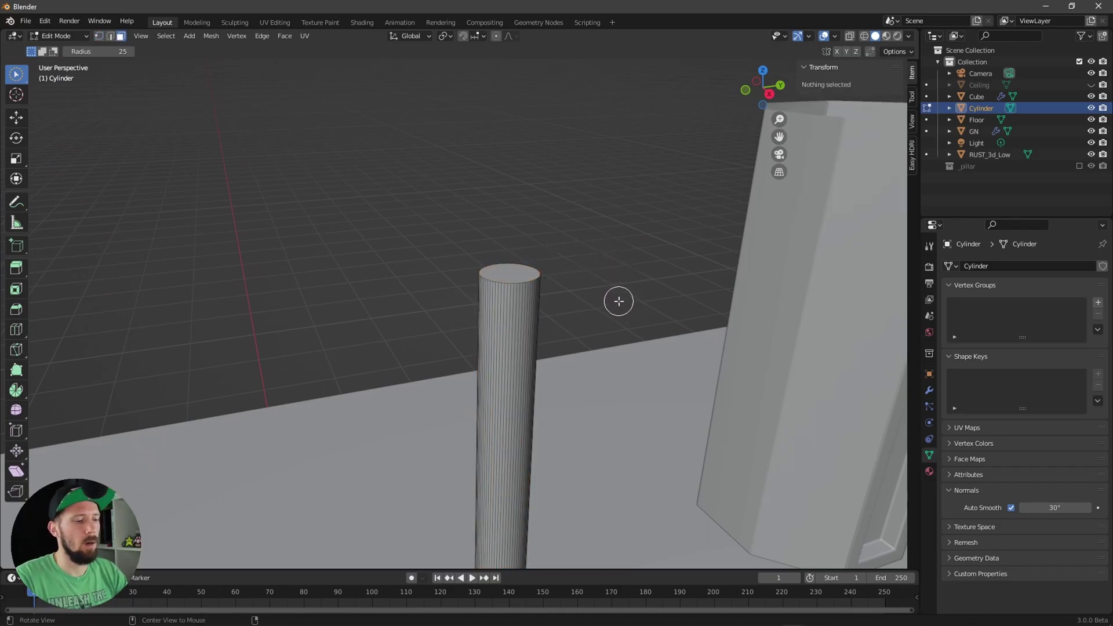
{"action": "key", "text": "alt+z"}
Step: Select the rod's top vertices and raise them until the rod stands 2.23 m tall
{"action": "scroll", "coordinate": [584, 313], "scroll_direction": "up", "scroll_amount": 3}
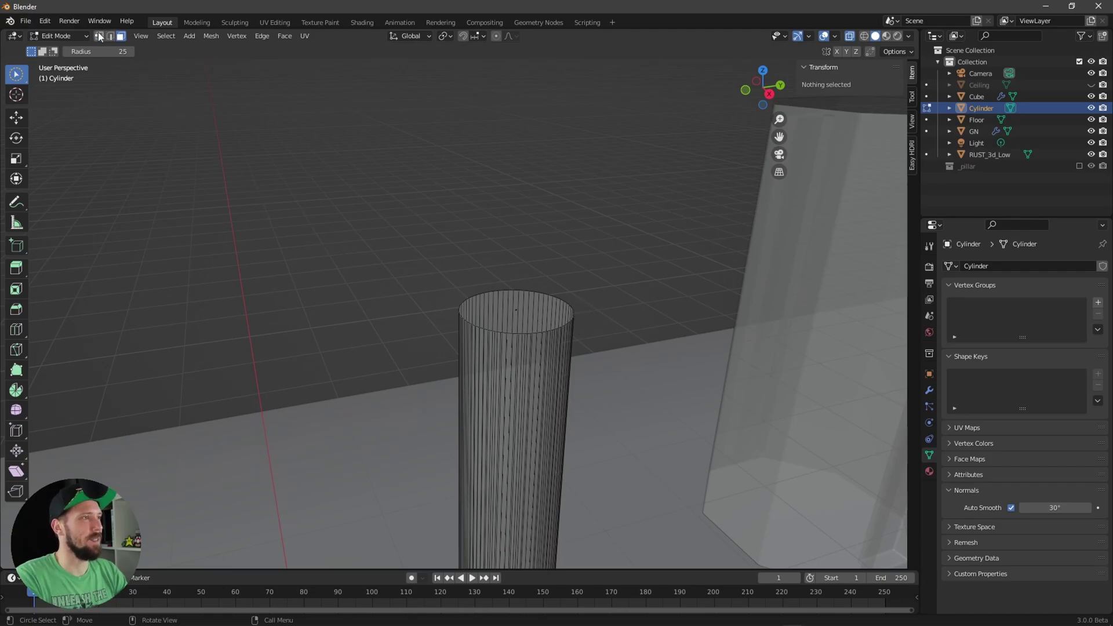
{"action": "middle_click_drag", "start_coordinate": [586, 361], "coordinate": [560, 365]}
{"action": "key", "text": "a"}
{"action": "key", "text": "c"}
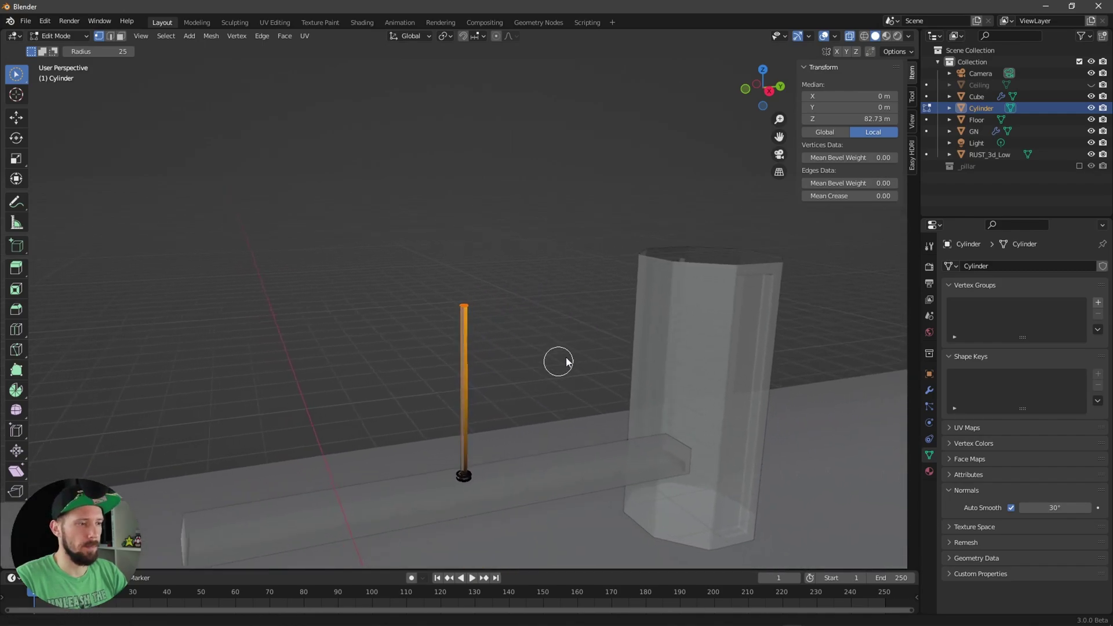
{"action": "scroll", "coordinate": [559, 365], "scroll_direction": "up", "scroll_amount": 2}
{"action": "key", "text": "g"}
{"action": "key", "text": "z"}
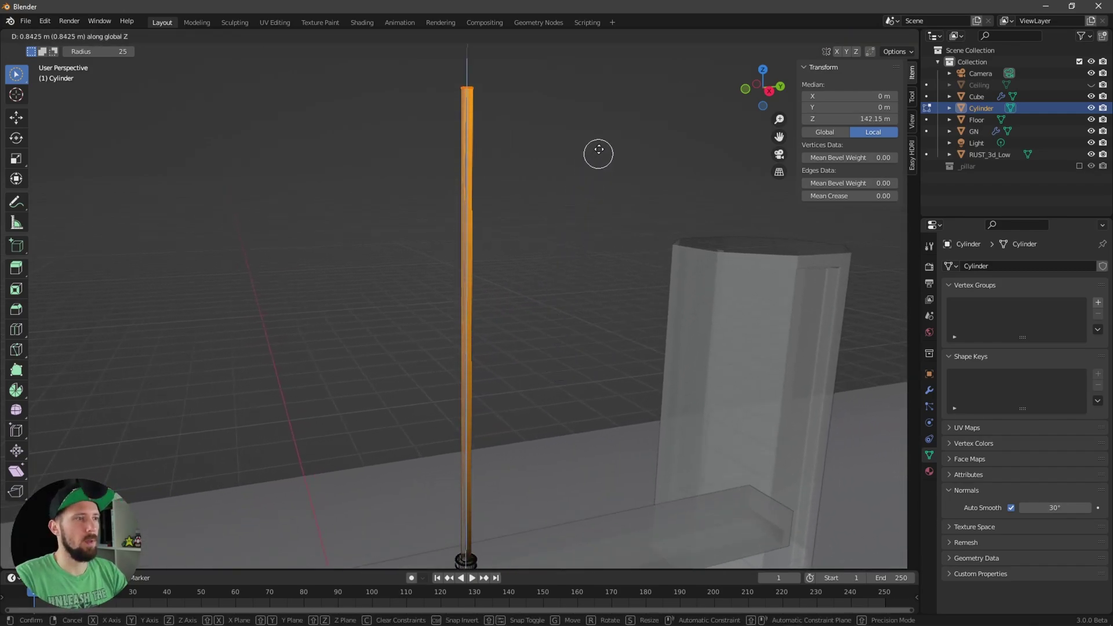
{"action": "left_click", "coordinate": [617, 99]}
{"action": "key", "text": "Tab"}
{"action": "middle_click_drag", "start_coordinate": [610, 183], "coordinate": [589, 319], "text": "ctrl"}
{"action": "key", "text": "alt+z"}
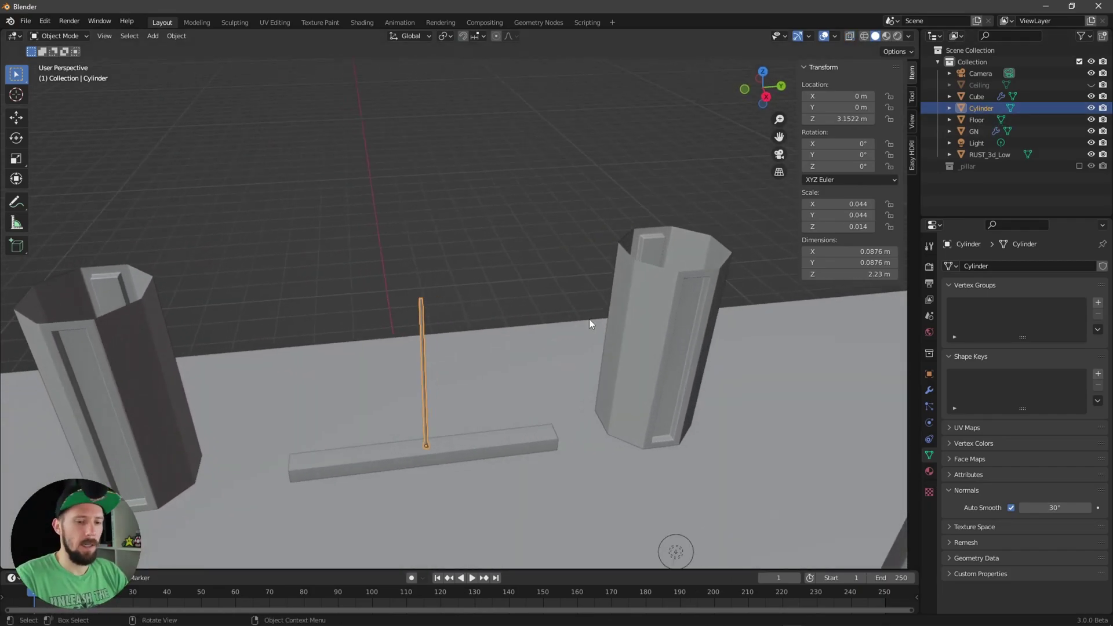
Step: In top view, slide the rod along Y to one end of the beam
{"action": "key", "text": "KP_7"}
{"action": "key", "text": "g"}
{"action": "key", "text": "y"}
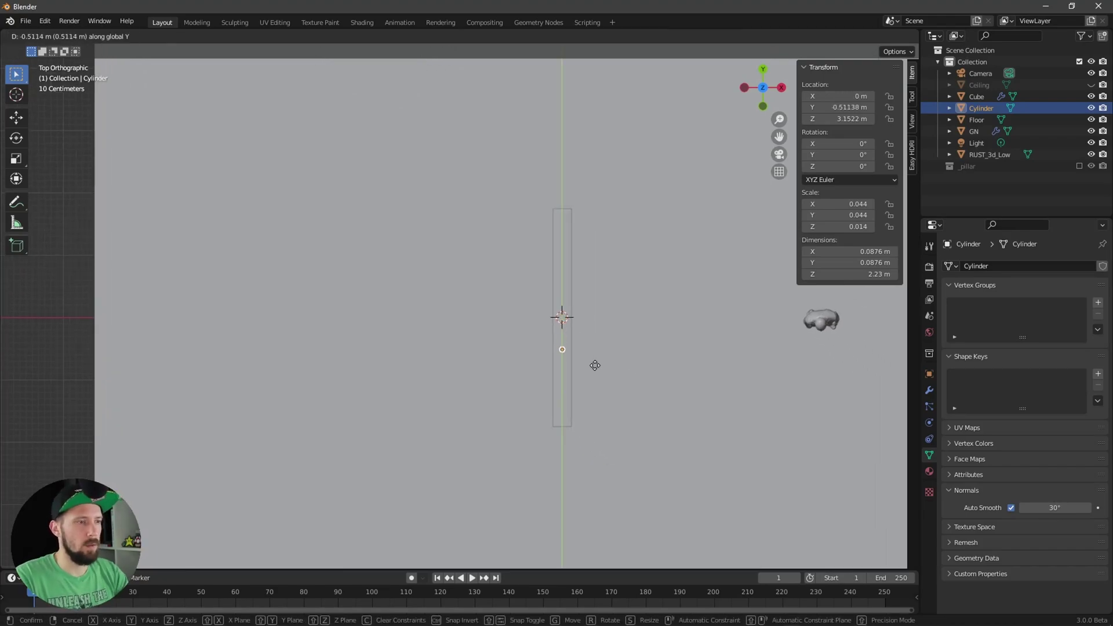
{"action": "left_click", "coordinate": [606, 431]}
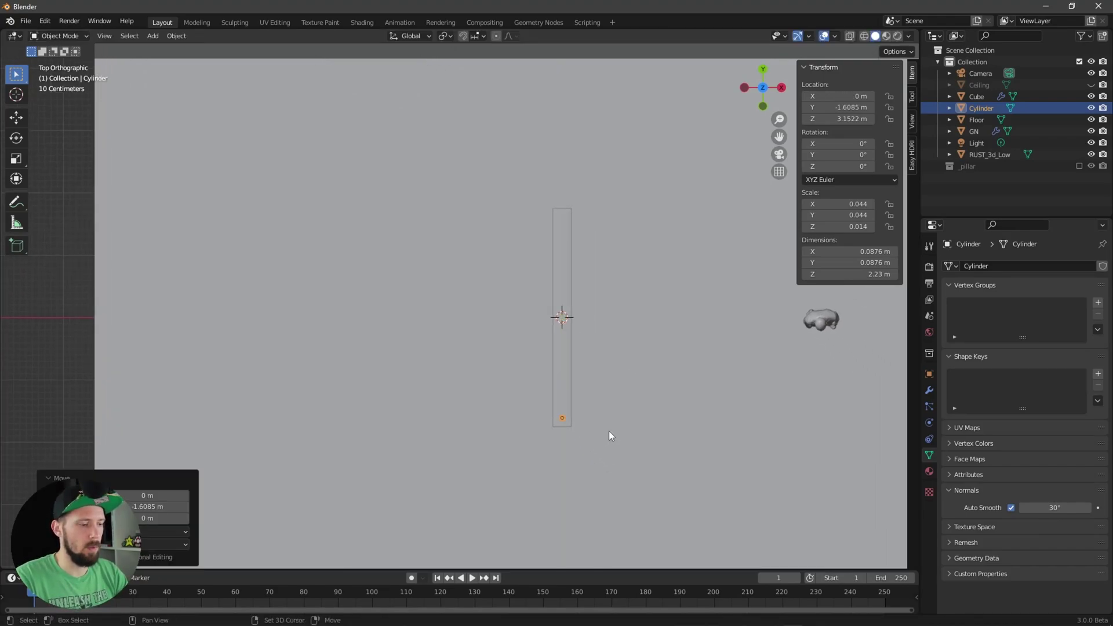
Step: Duplicate the rod as Cylinder.001 and move it along Y to the opposite beam end (1.562 m)
{"action": "key", "text": "shift+d"}
{"action": "right_click", "coordinate": [610, 423]}
{"action": "key", "text": "g"}
{"action": "key", "text": "z"}
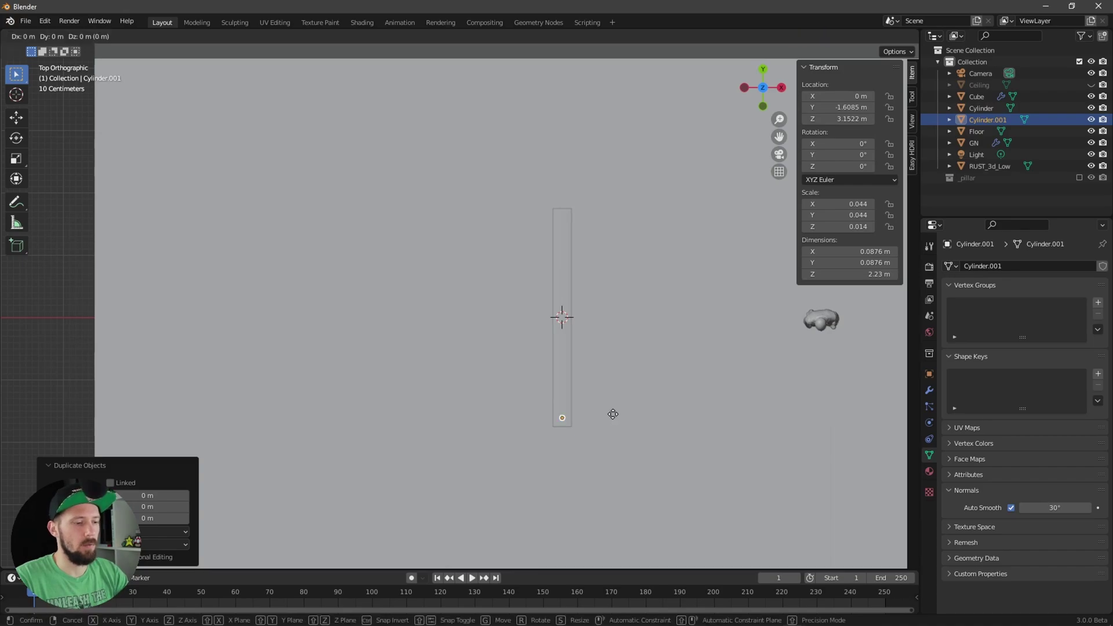
{"action": "right_click", "coordinate": [606, 365]}
{"action": "middle_click_drag", "start_coordinate": [627, 404], "coordinate": [599, 357]}
{"action": "key", "text": "KP_7"}
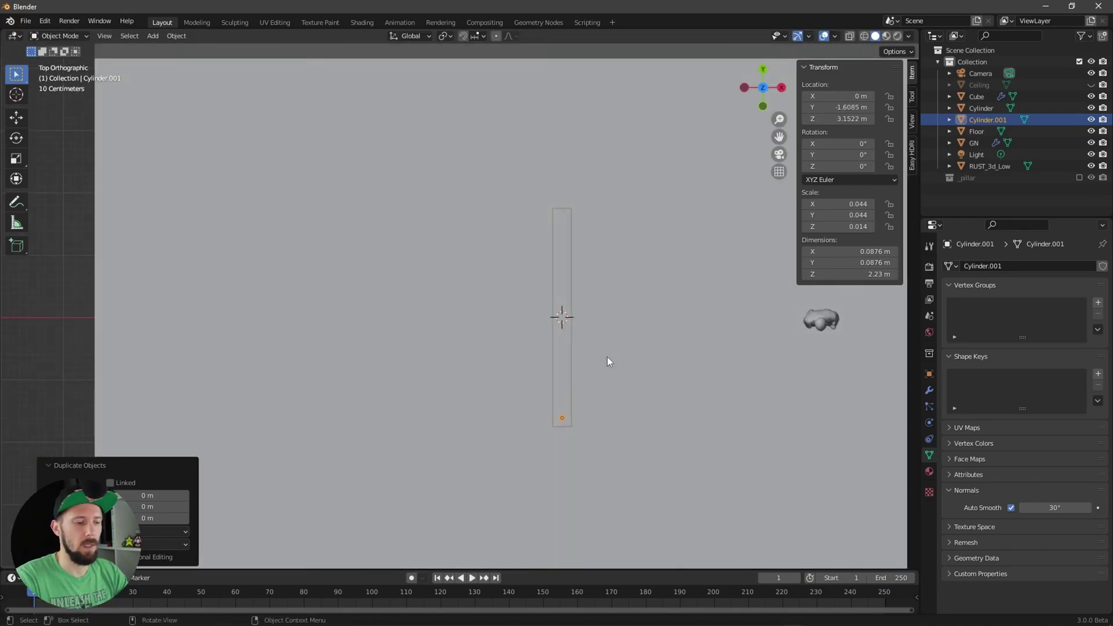
{"action": "key", "text": "g"}
{"action": "key", "text": "y"}
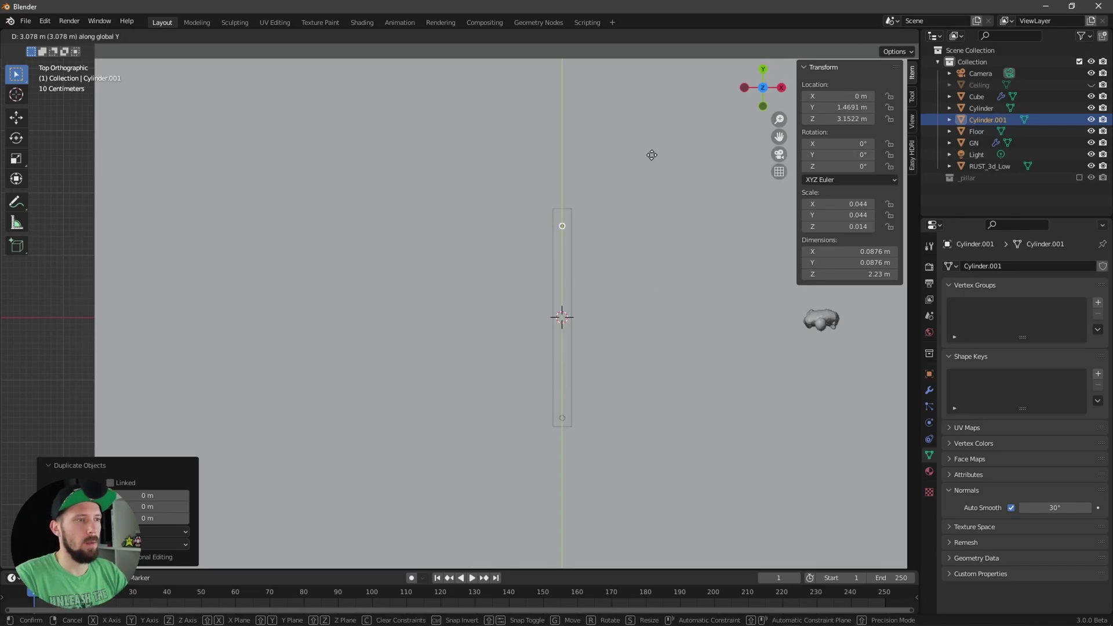
{"action": "left_click", "coordinate": [652, 149]}
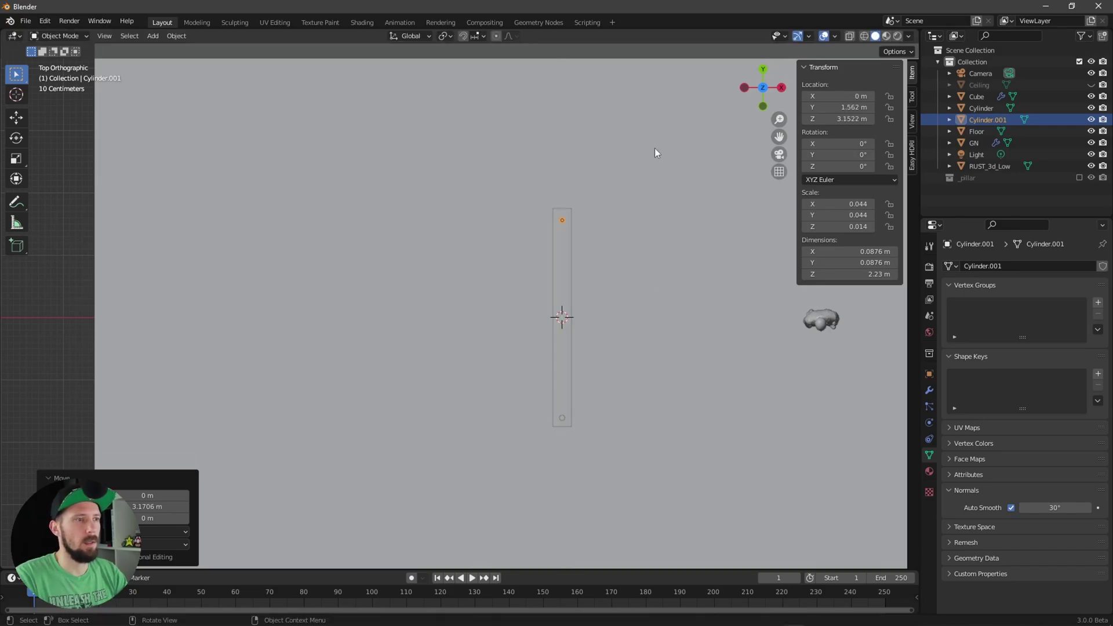
{"action": "middle_click_drag", "start_coordinate": [666, 186], "coordinate": [707, 267]}
{"action": "left_click", "coordinate": [976, 190]}
{"action": "middle_click_drag", "start_coordinate": [664, 334], "coordinate": [614, 357]}
Step: Move both rods and the beam into a new collection named _light, collapsed and excluded
{"action": "middle_click_drag", "start_coordinate": [695, 325], "coordinate": [667, 316]}
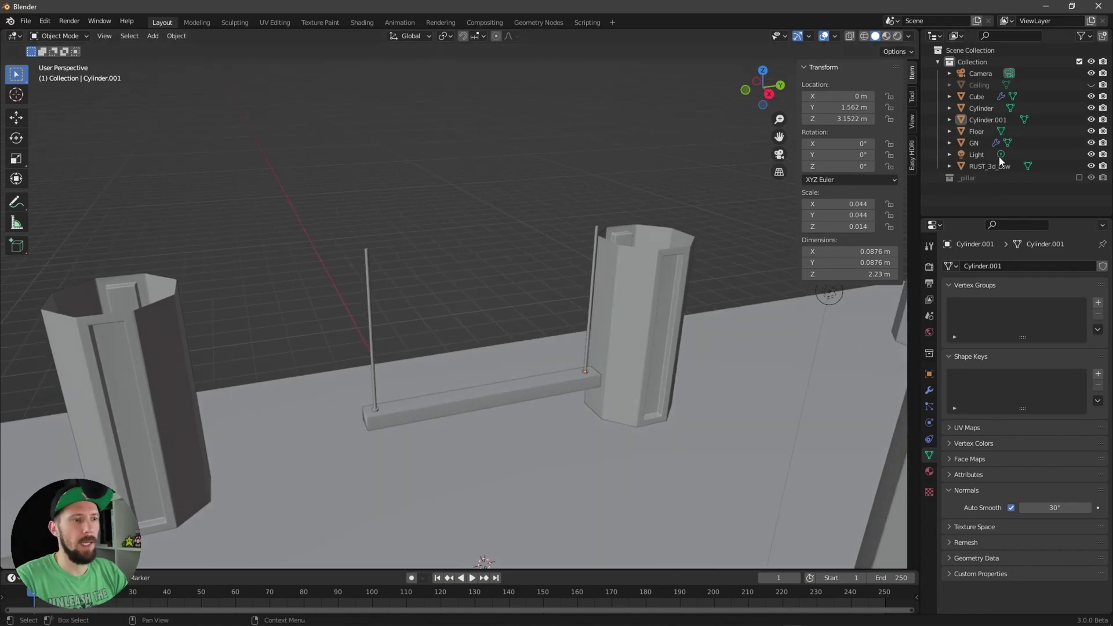
{"action": "left_click", "coordinate": [986, 119]}
{"action": "left_click", "coordinate": [372, 370], "text": "shift"}
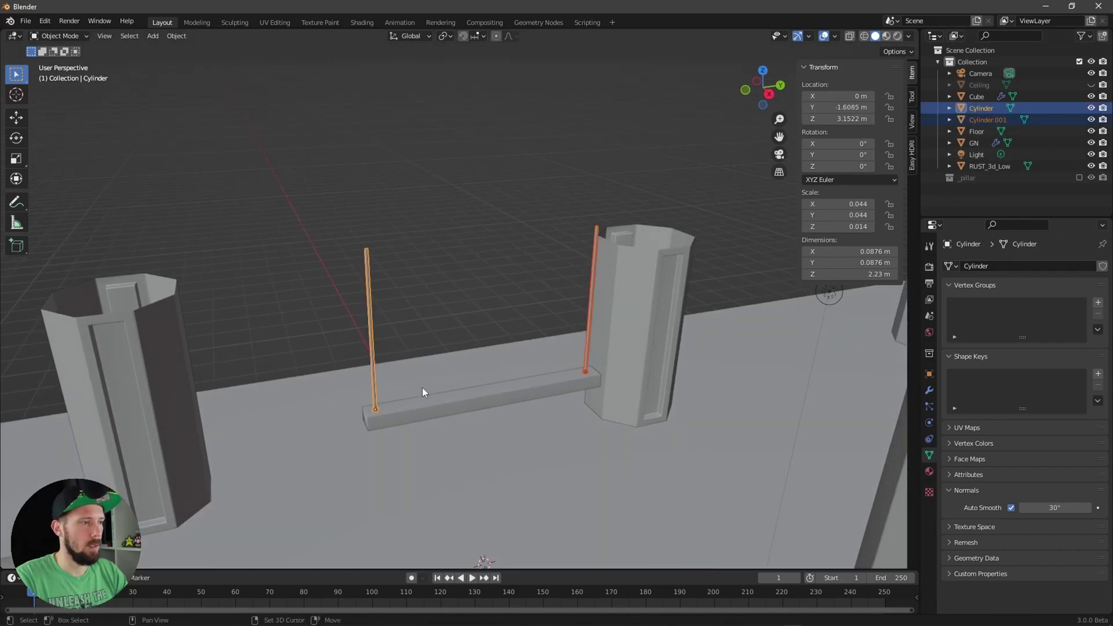
{"action": "left_click", "coordinate": [430, 407], "text": "shift"}
{"action": "key", "text": "m"}
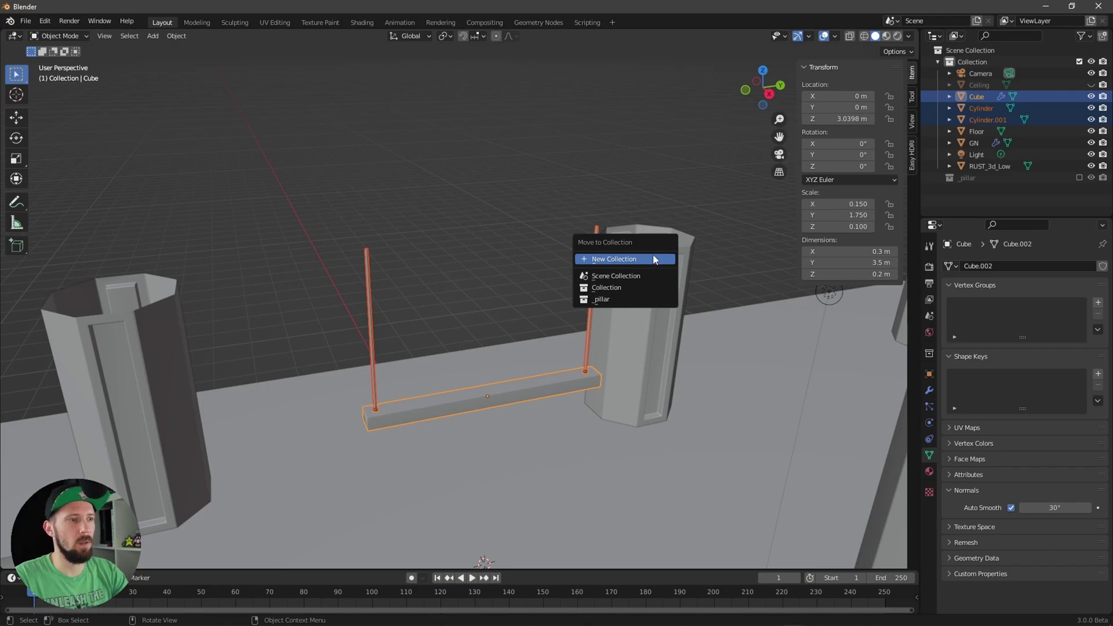
{"action": "left_click", "coordinate": [658, 255]}
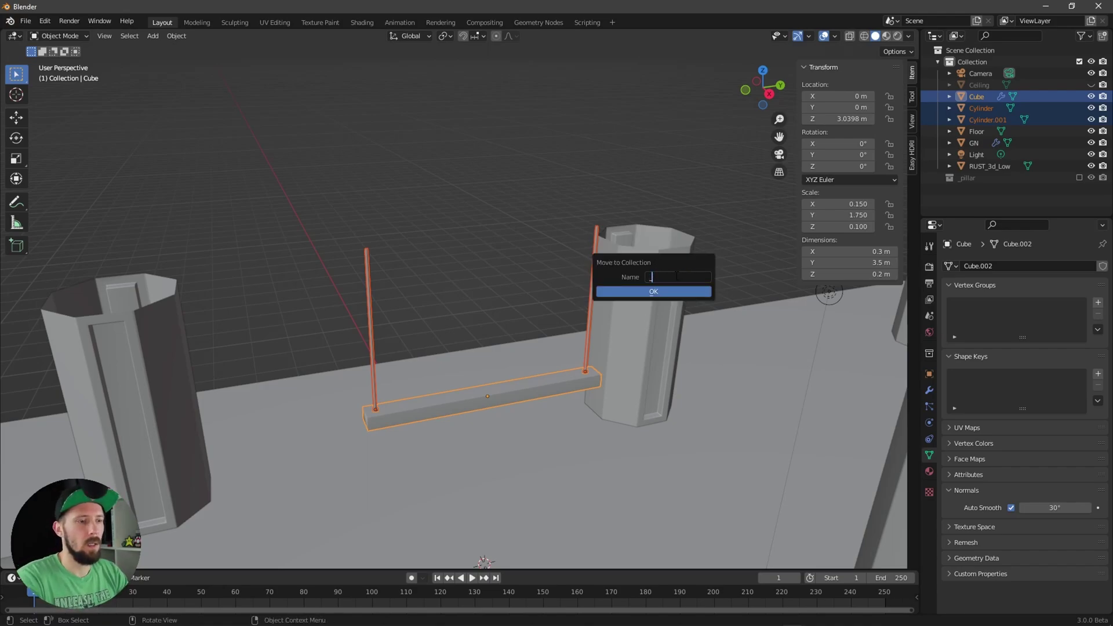
{"action": "type", "text": "_light"}
{"action": "key", "text": "Return"}
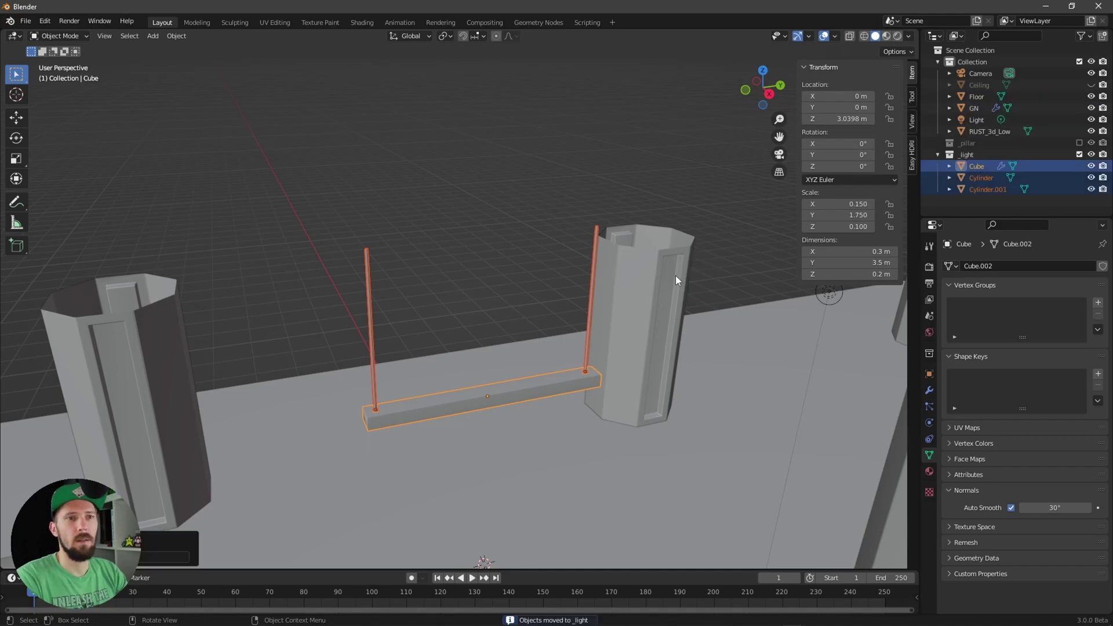
{"action": "left_click", "coordinate": [938, 155]}
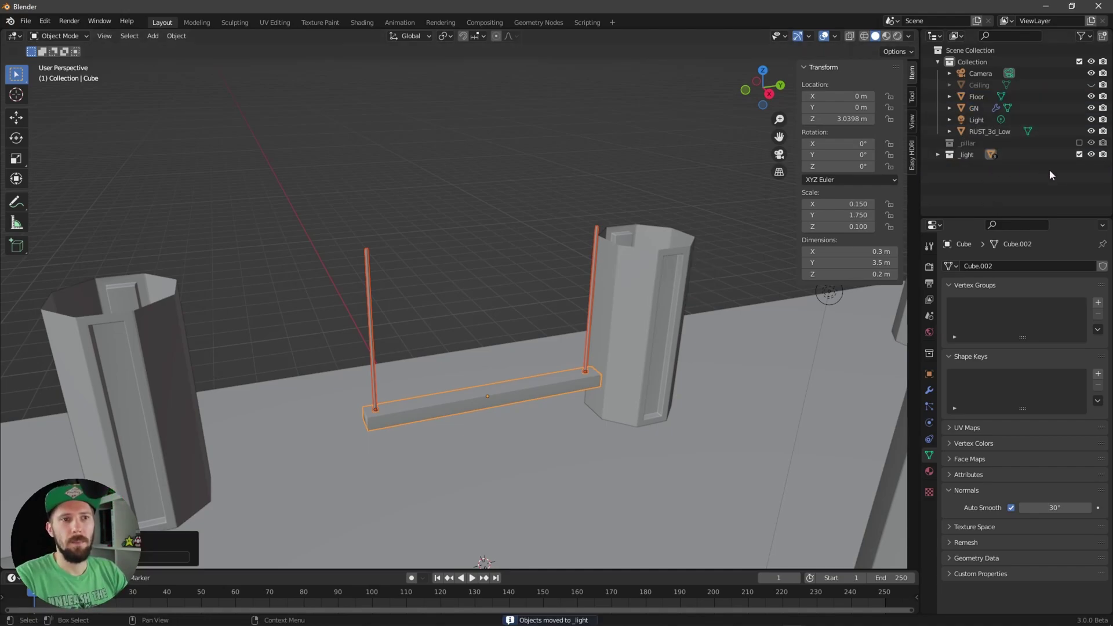
{"action": "left_click", "coordinate": [1079, 154]}
Step: Select the GN pillar object and bring up the Geometry Nodes workspace
{"action": "middle_click_drag", "start_coordinate": [654, 276], "coordinate": [664, 376]}
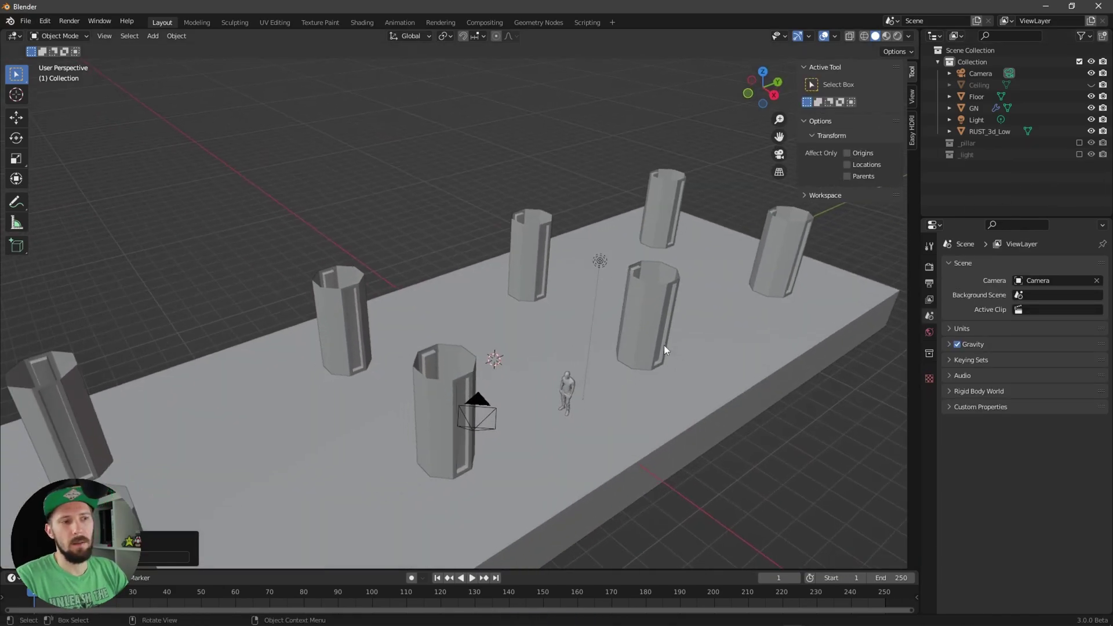
{"action": "left_click", "coordinate": [973, 107]}
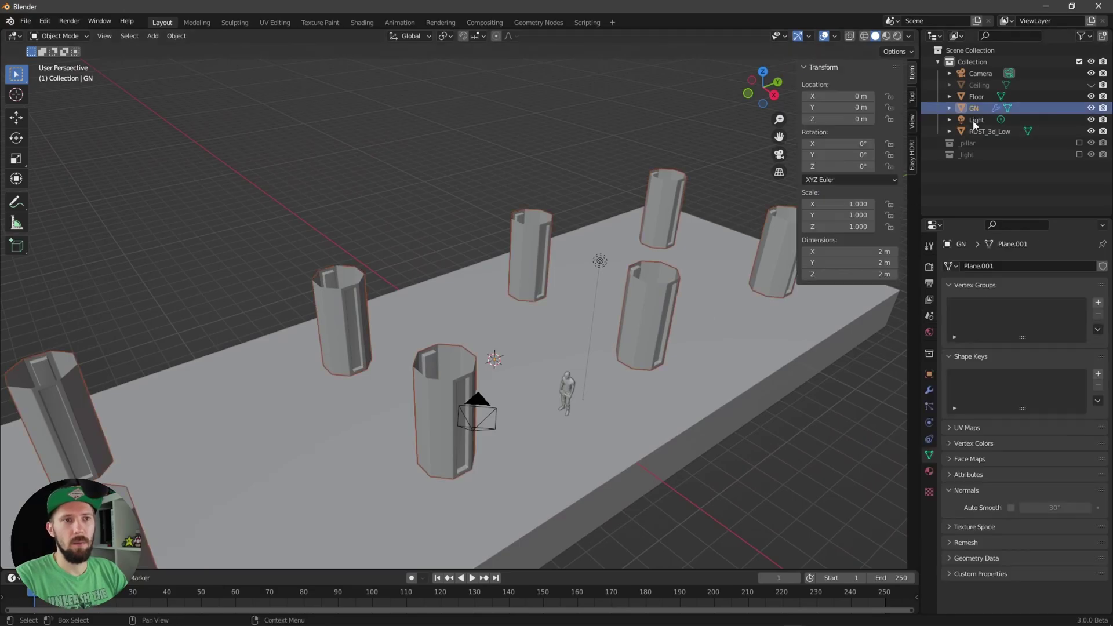
{"action": "middle_click_drag", "start_coordinate": [598, 409], "coordinate": [647, 375]}
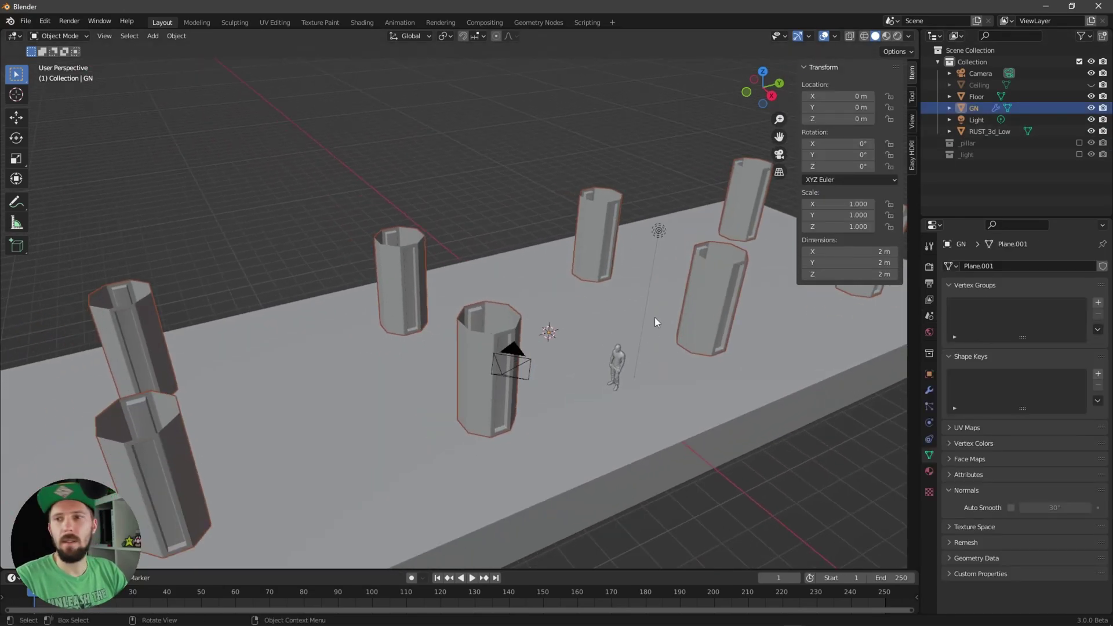
{"action": "middle_click_drag", "start_coordinate": [658, 323], "coordinate": [669, 399]}
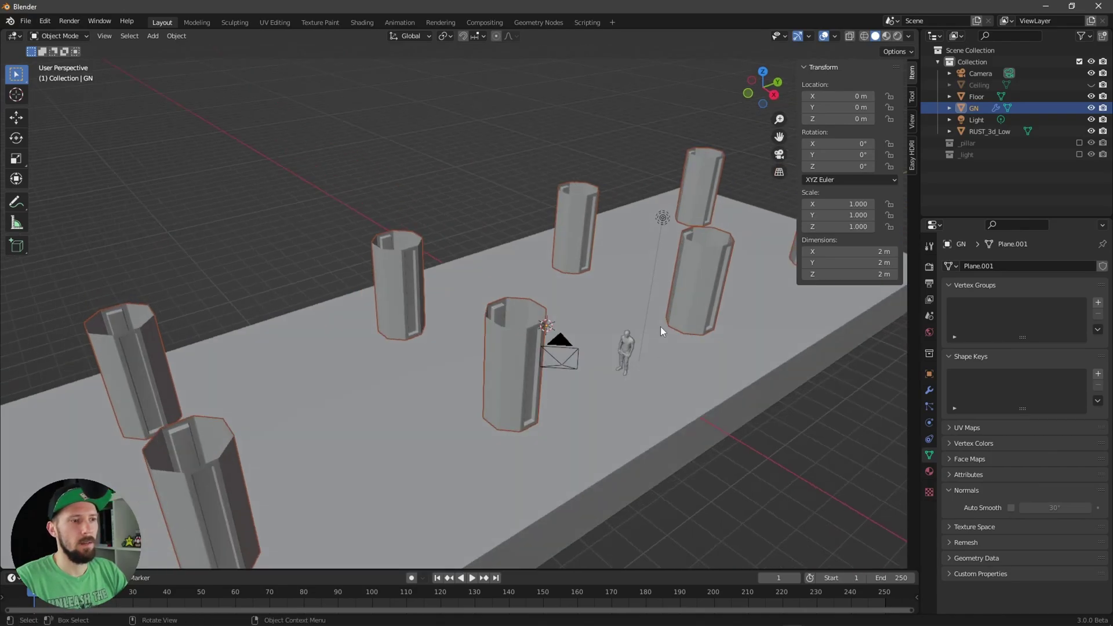
{"action": "middle_click_drag", "start_coordinate": [711, 279], "coordinate": [669, 328]}
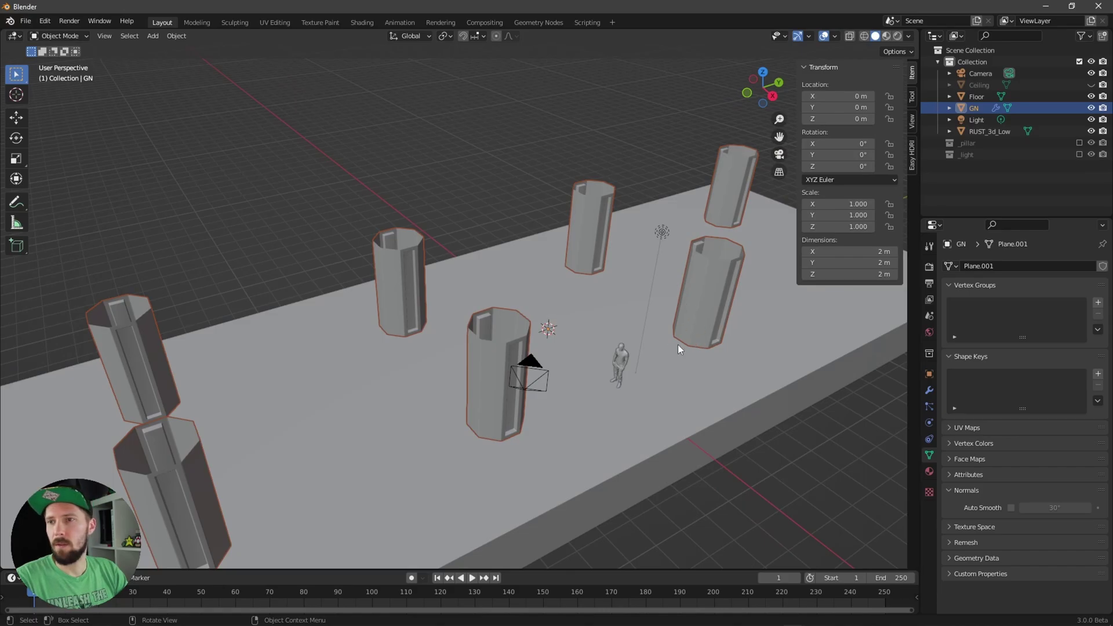
{"action": "left_click", "coordinate": [537, 24]}
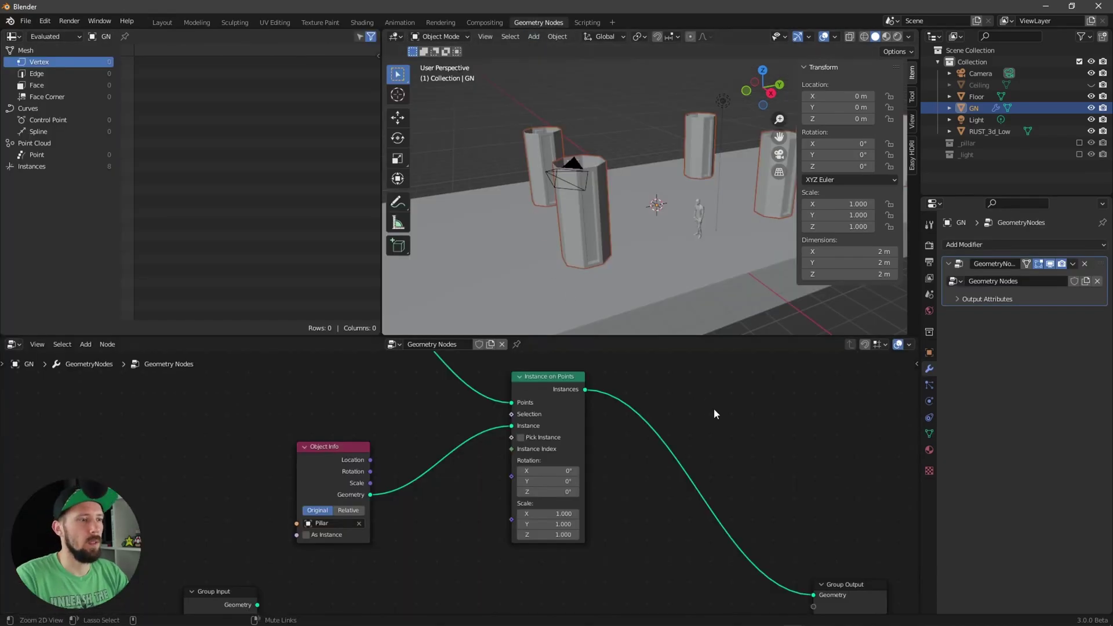
Step: Duplicate the Grid, Object Info and Instance on Points nodes and place the copies below
{"action": "scroll", "coordinate": [715, 414], "scroll_direction": "down", "scroll_amount": 4}
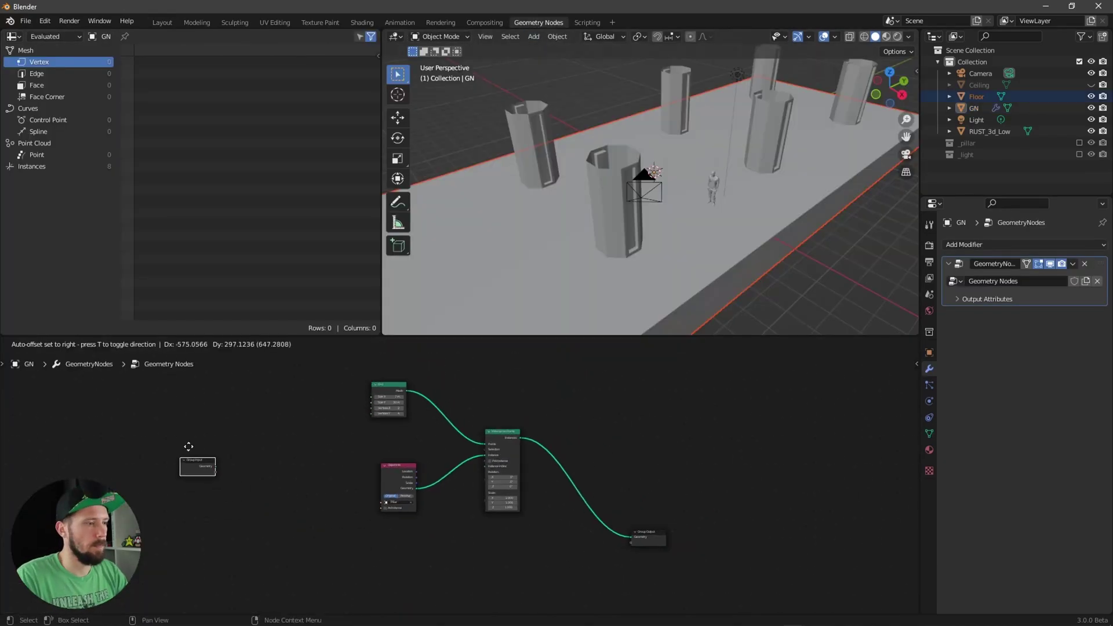
{"action": "left_click", "coordinate": [208, 456]}
{"action": "left_click_drag", "start_coordinate": [346, 375], "coordinate": [545, 541]}
{"action": "key", "text": "shift+d"}
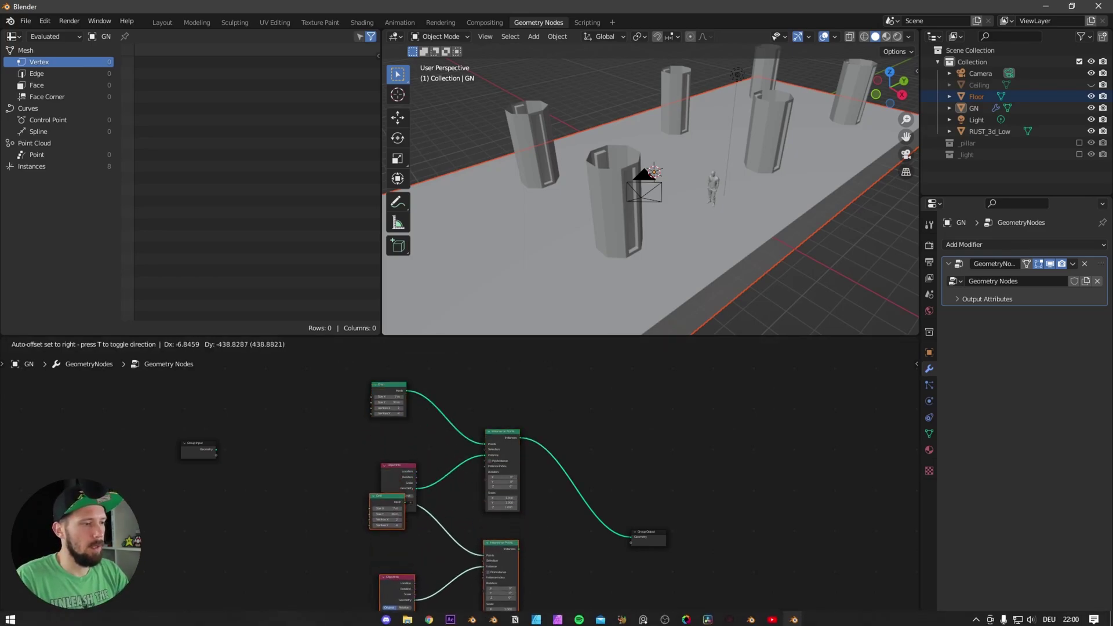
{"action": "left_click", "coordinate": [348, 549]}
{"action": "middle_click_drag", "start_coordinate": [362, 576], "coordinate": [368, 477]}
{"action": "left_click_drag", "start_coordinate": [335, 404], "coordinate": [539, 474]}
{"action": "scroll", "coordinate": [540, 472], "scroll_direction": "up", "scroll_amount": 1, "text": "ctrl"}
{"action": "middle_click_drag", "start_coordinate": [541, 472], "coordinate": [539, 549], "text": "ctrl"}
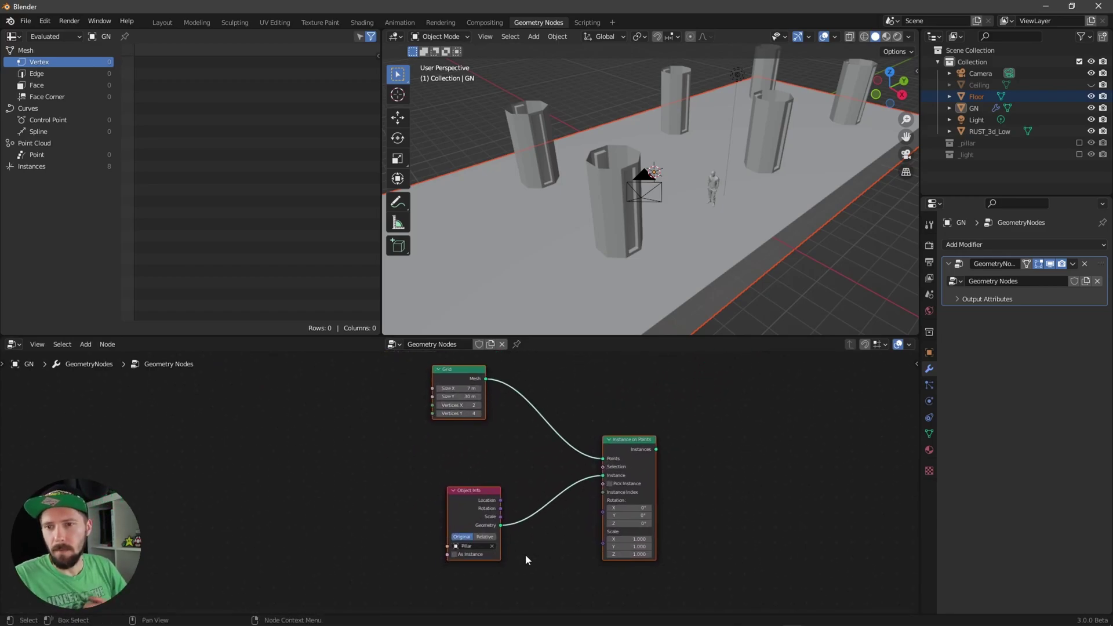
Step: Replace the copied Object Info with a Collection Info node reading the _light collection
{"action": "left_click", "coordinate": [473, 493]}
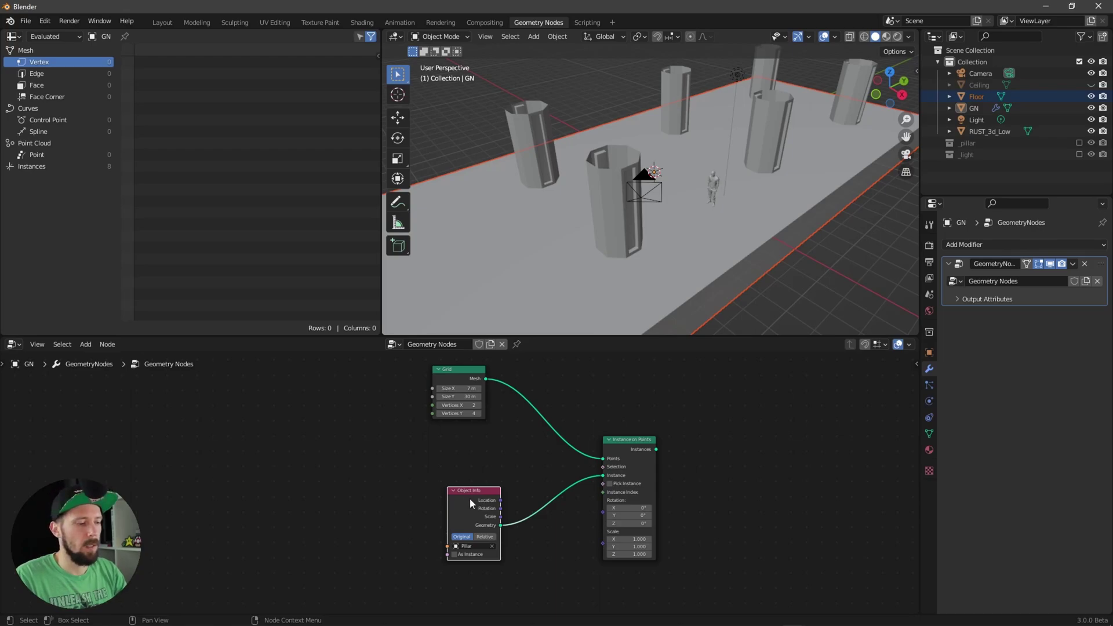
{"action": "key", "text": "x"}
{"action": "key", "text": "shift+a"}
{"action": "left_click", "coordinate": [429, 385]}
{"action": "type", "text": "coll"}
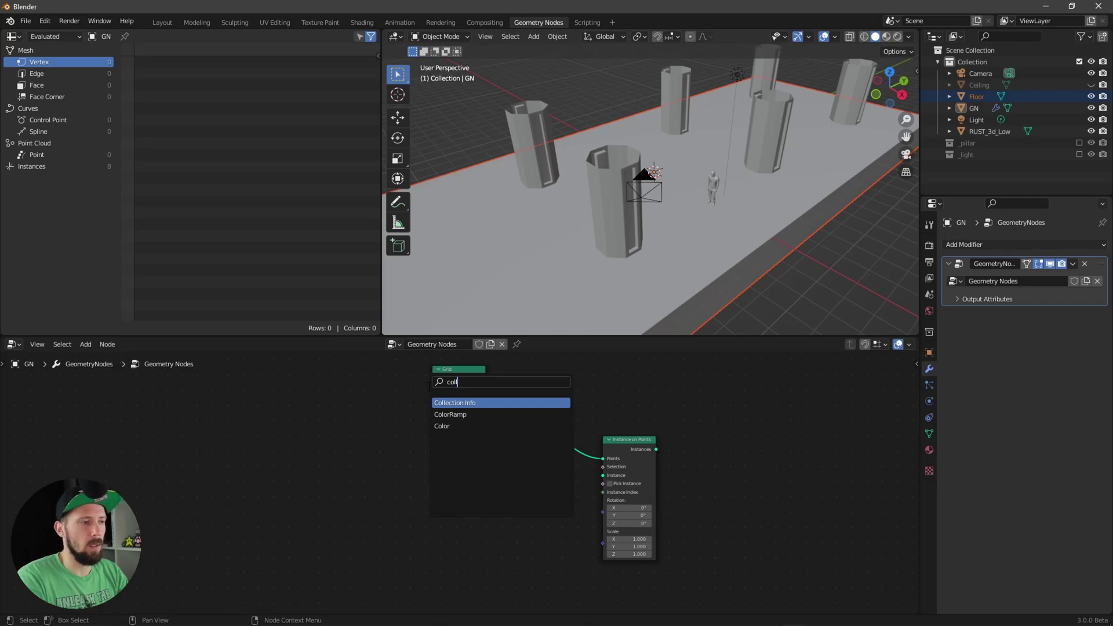
{"action": "key", "text": "Return"}
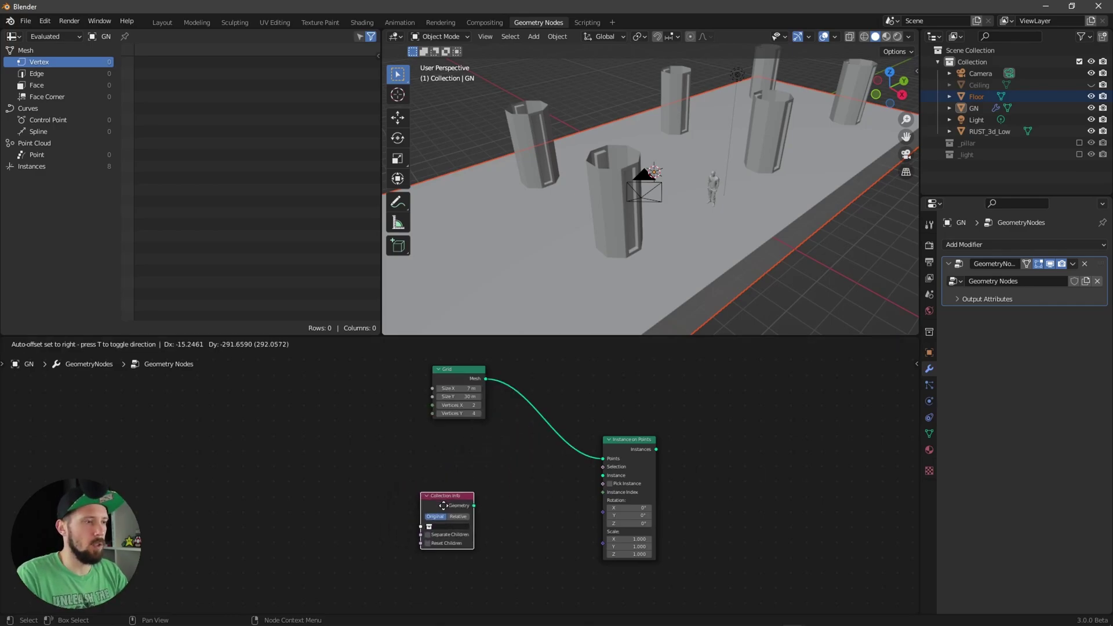
{"action": "left_click", "coordinate": [492, 522]}
{"action": "left_click_drag", "start_coordinate": [441, 502], "coordinate": [604, 475]}
{"action": "left_click", "coordinate": [401, 545]}
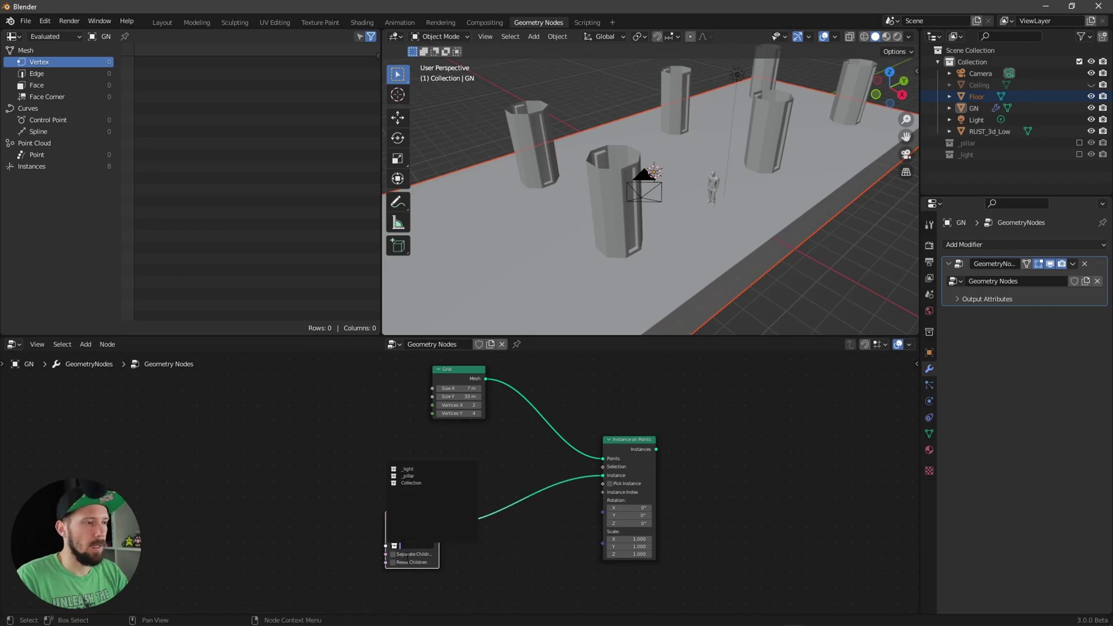
{"action": "left_click", "coordinate": [409, 468]}
{"action": "left_click_drag", "start_coordinate": [651, 413], "coordinate": [555, 471], "text": "alt"}
Step: Splice a Join Geometry node into the link leading to Group Output
{"action": "left_click_drag", "start_coordinate": [628, 449], "coordinate": [564, 496], "text": "alt"}
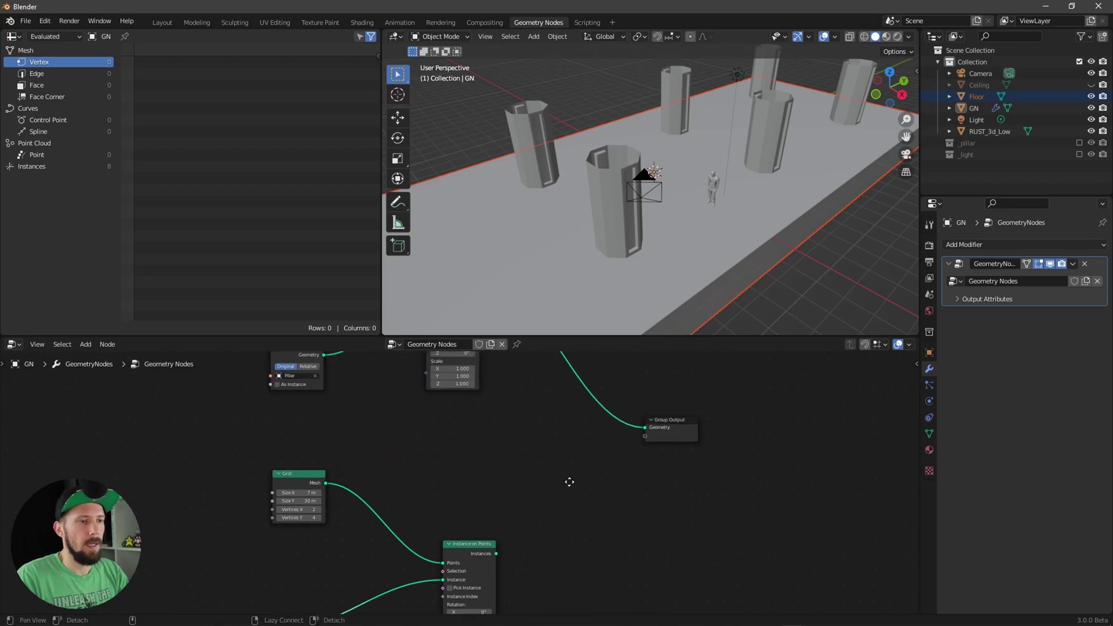
{"action": "left_click_drag", "start_coordinate": [675, 419], "coordinate": [727, 435]}
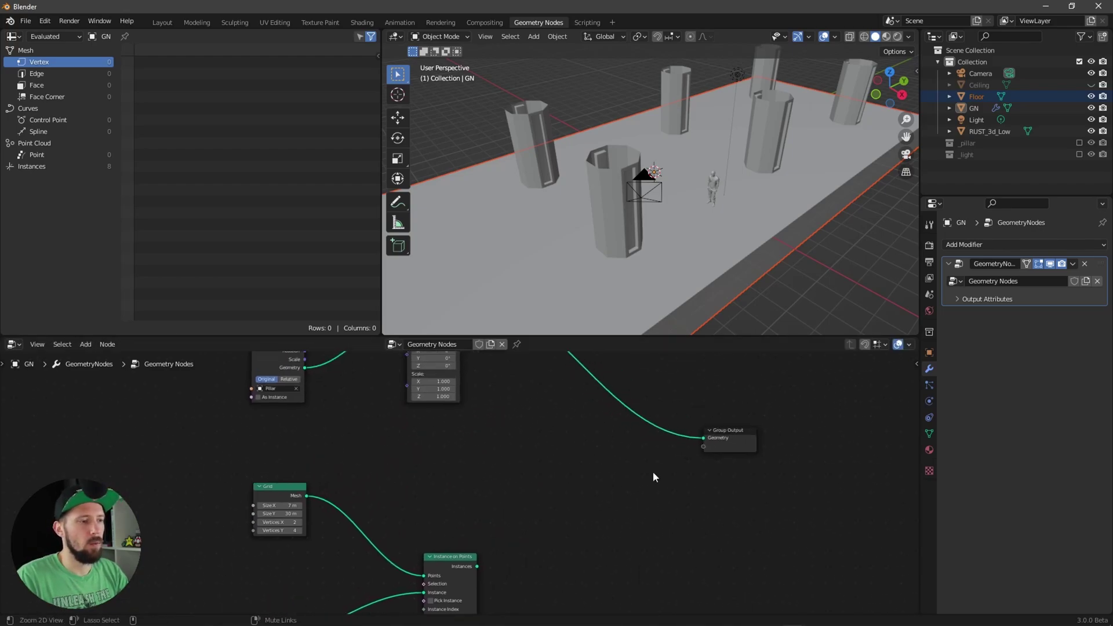
{"action": "scroll", "coordinate": [637, 477], "scroll_direction": "down", "scroll_amount": 2}
{"action": "key", "text": "shift+a"}
{"action": "left_click", "coordinate": [587, 386]}
{"action": "type", "text": "join"}
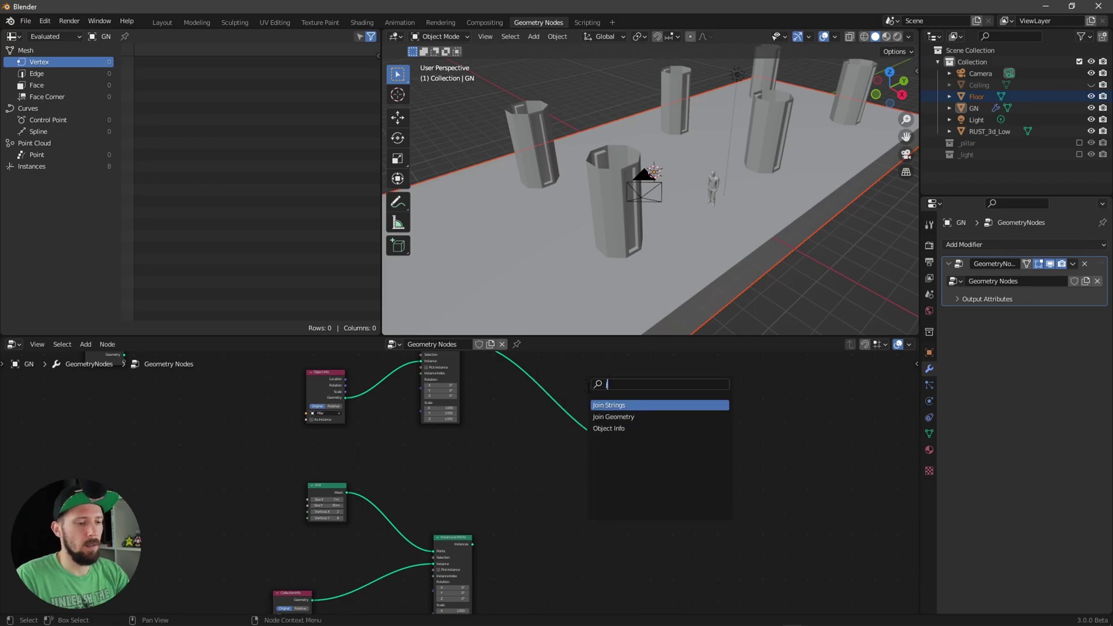
{"action": "key", "text": "Return"}
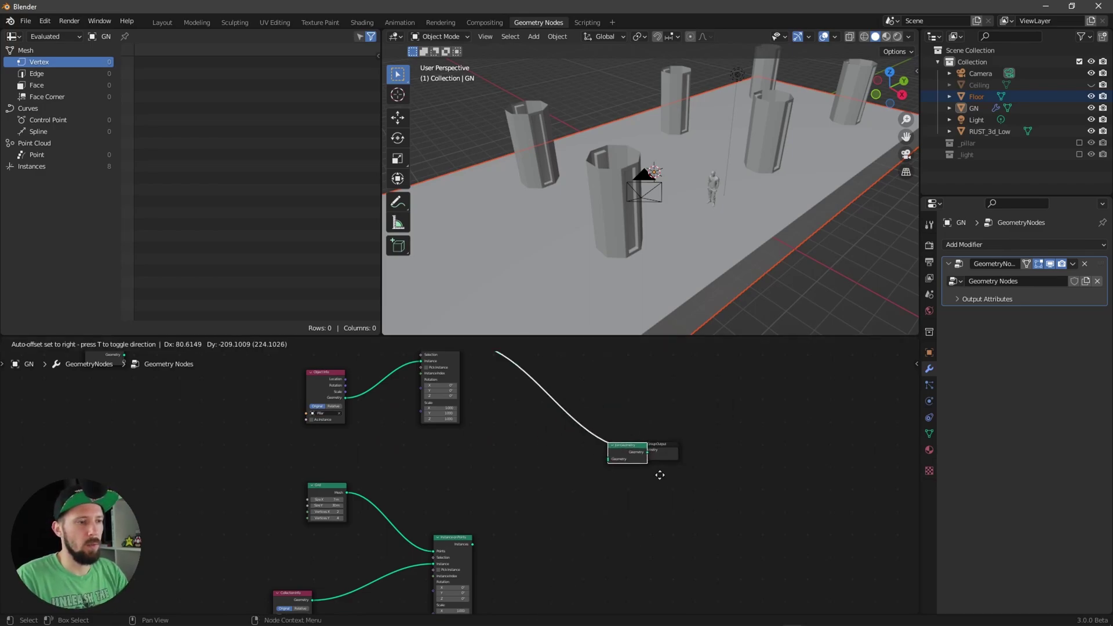
{"action": "left_click", "coordinate": [656, 474]}
{"action": "left_click", "coordinate": [667, 441]}
{"action": "left_click_drag", "start_coordinate": [666, 441], "coordinate": [702, 443]}
{"action": "middle_click_drag", "start_coordinate": [641, 487], "coordinate": [590, 546]}
Step: Feed the light instances into Join Geometry and set the light grid's Vertices X to 3
{"action": "left_click_drag", "start_coordinate": [496, 551], "coordinate": [507, 550]}
{"action": "left_click_drag", "start_coordinate": [601, 469], "coordinate": [601, 465]}
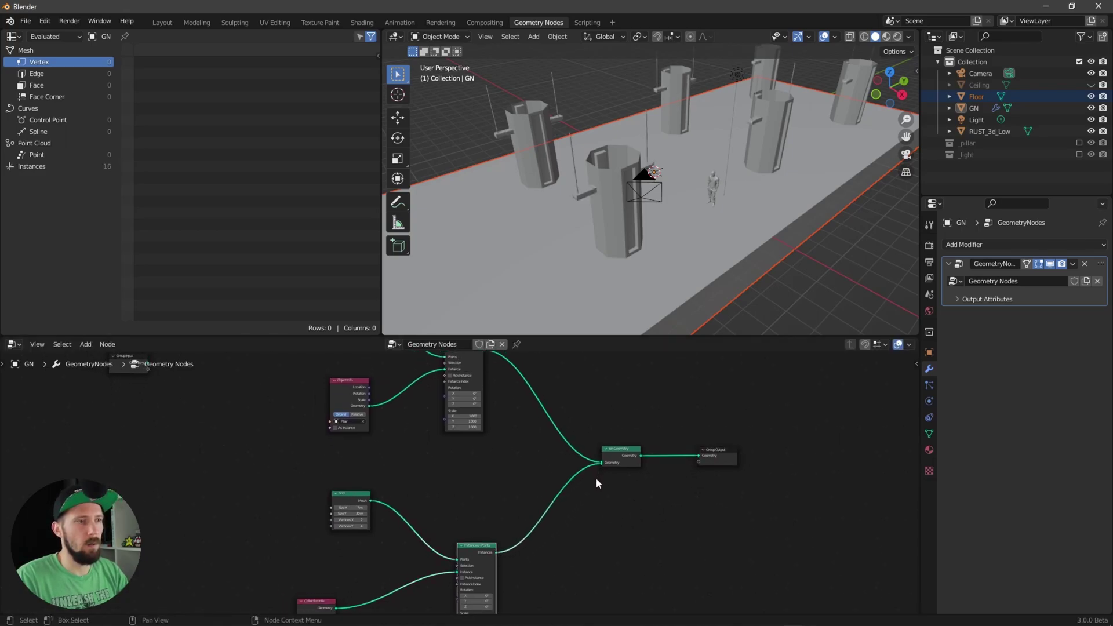
{"action": "mouse_move", "coordinate": [656, 241]}
{"action": "middle_mouse_down"}
{"action": "mouse_move", "coordinate": [742, 229]}
{"action": "mouse_move", "coordinate": [735, 216]}
{"action": "mouse_move", "coordinate": [663, 242]}
{"action": "middle_mouse_up"}
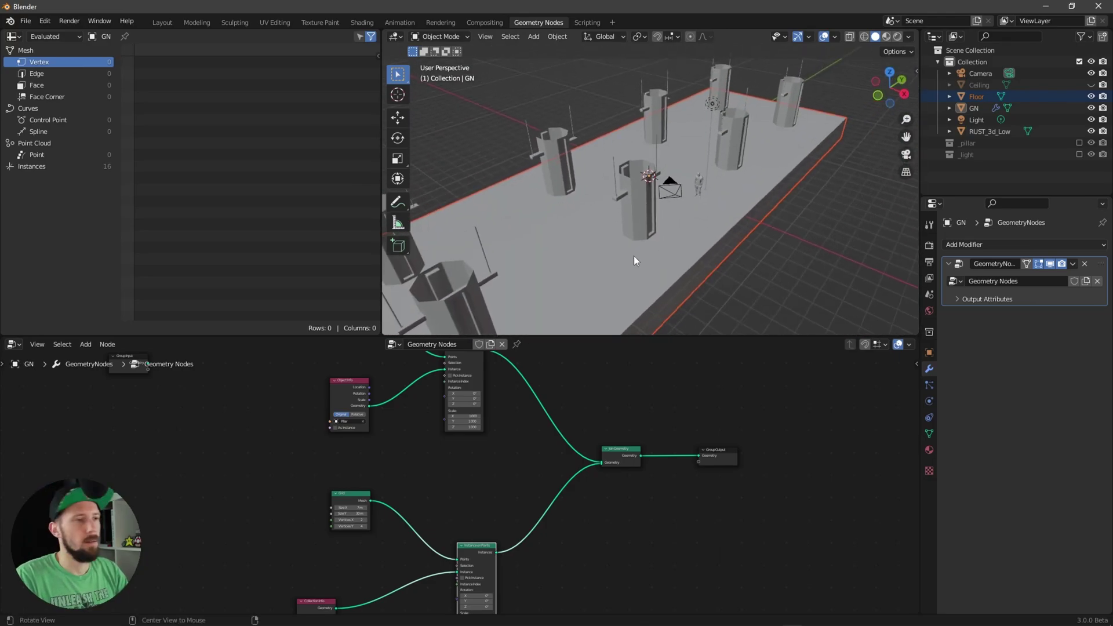
{"action": "middle_click_drag", "start_coordinate": [479, 457], "coordinate": [614, 426], "text": "ctrl"}
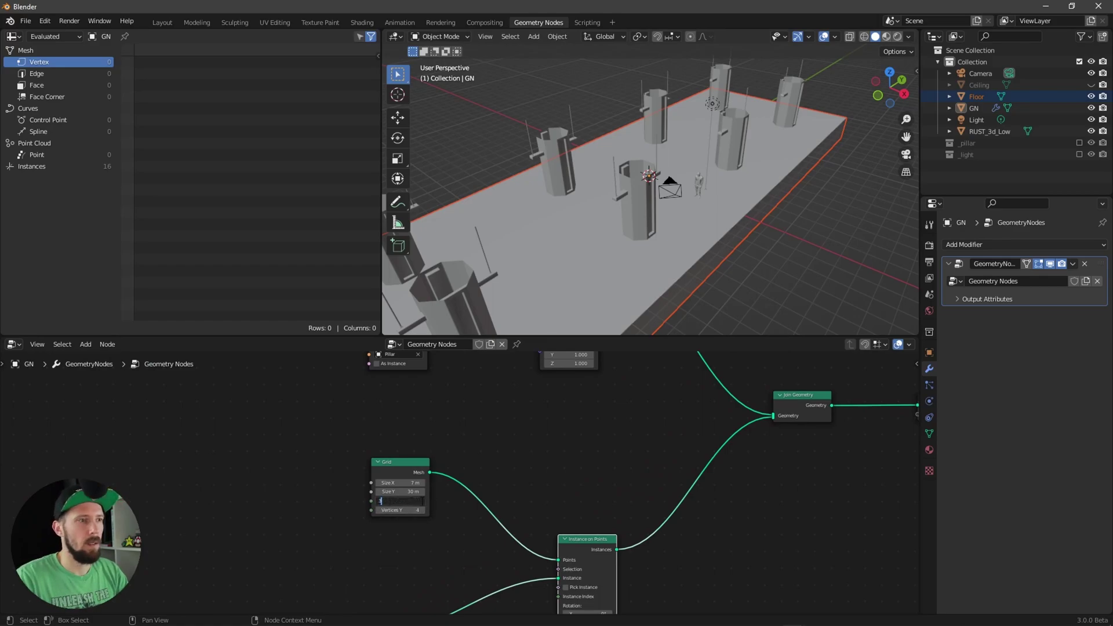
{"action": "key", "text": "Return"}
{"action": "middle_click_drag", "start_coordinate": [637, 243], "coordinate": [623, 206]}
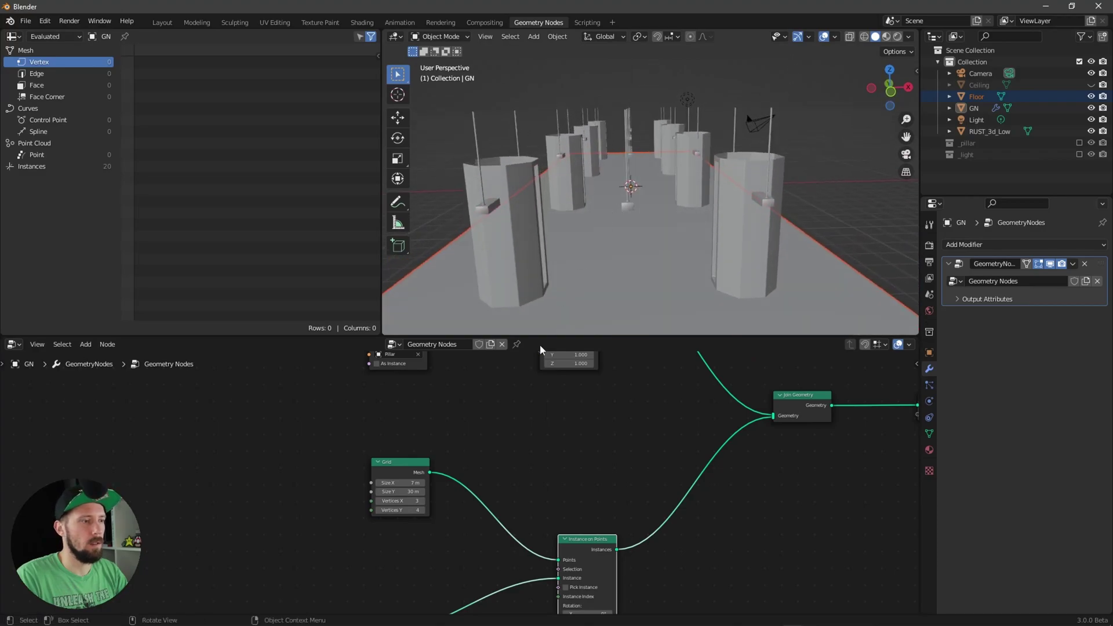
Step: Set the light grid's Vertices Y to 3 and shorten its Size Y from 30 m
{"action": "key", "text": "Return"}
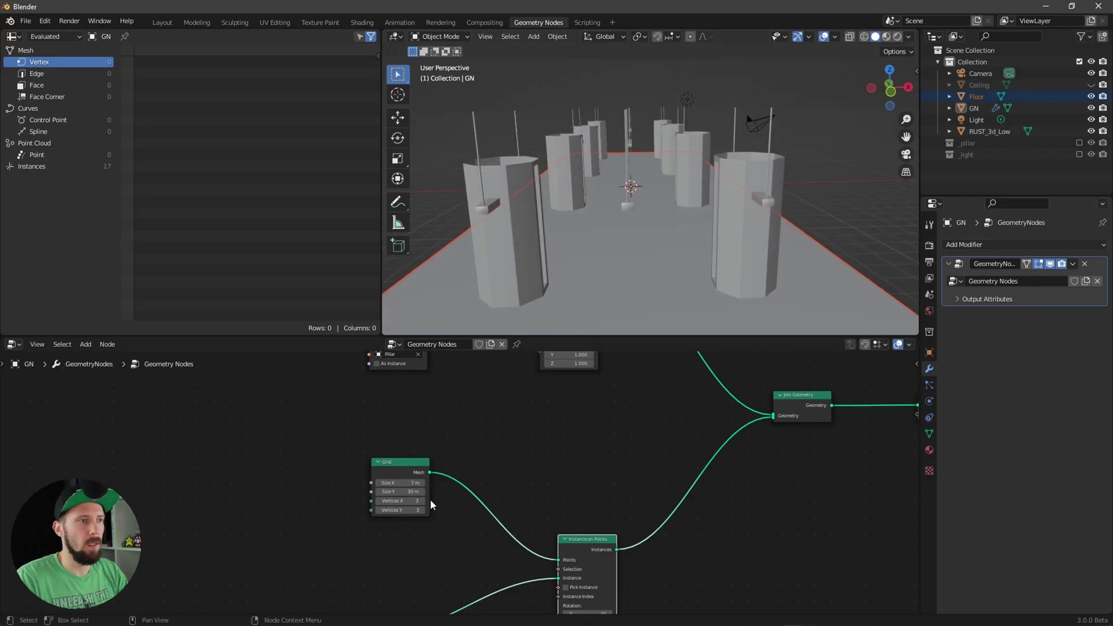
{"action": "middle_click_drag", "start_coordinate": [666, 265], "coordinate": [519, 248]}
{"action": "middle_click_drag", "start_coordinate": [659, 439], "coordinate": [660, 416]}
{"action": "left_click_drag", "start_coordinate": [399, 468], "coordinate": [278, 496]}
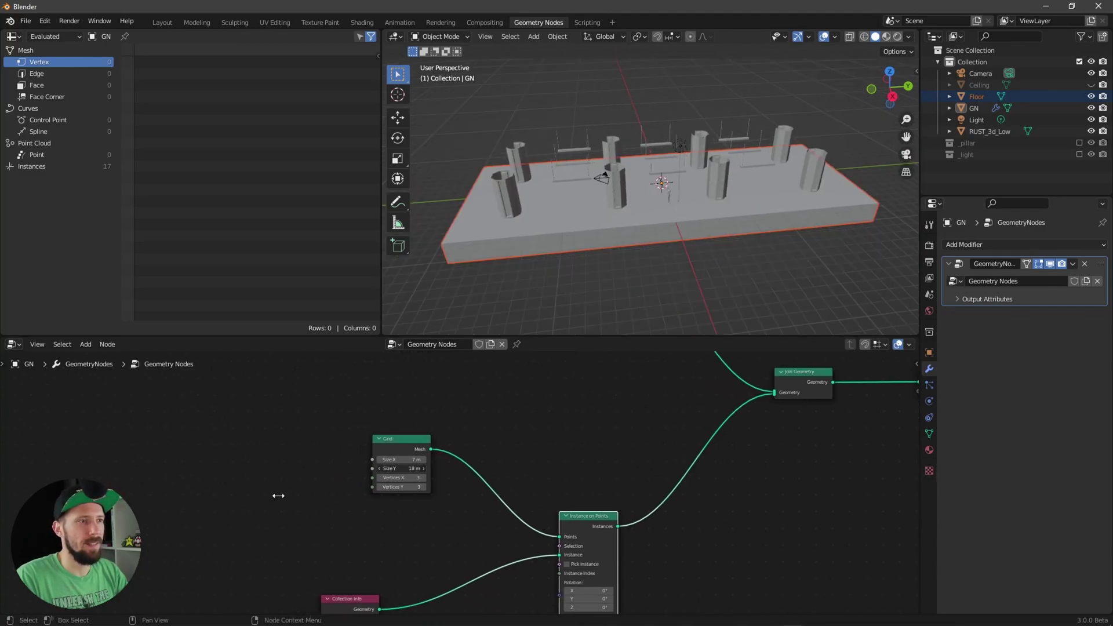
Step: Hide the viewport overlays and view the fixtures from low near the floor
{"action": "middle_click_drag", "start_coordinate": [665, 214], "coordinate": [783, 229]}
{"action": "left_click", "coordinate": [746, 206]}
{"action": "left_click", "coordinate": [823, 37]}
{"action": "middle_click_drag", "start_coordinate": [782, 191], "coordinate": [689, 244]}
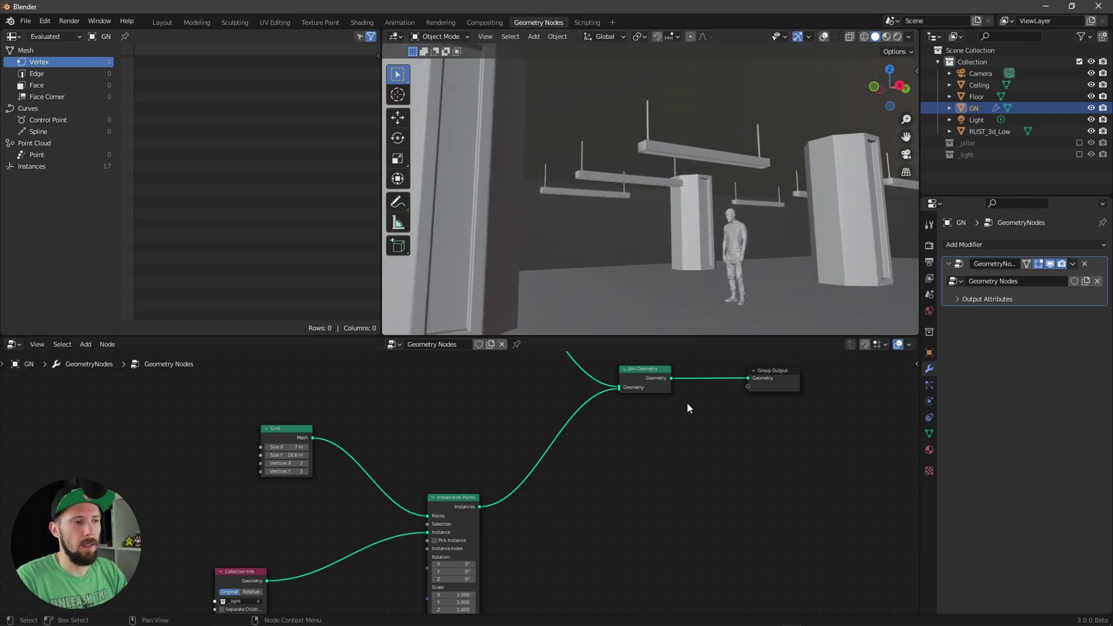
{"action": "middle_click_drag", "start_coordinate": [626, 453], "coordinate": [610, 469]}
Step: Insert a Translate Instances node before Join Geometry, lifting the lights 0.2 m in Z
{"action": "key", "text": "shift+a"}
{"action": "left_click", "coordinate": [571, 387]}
{"action": "type", "text": "tra"}
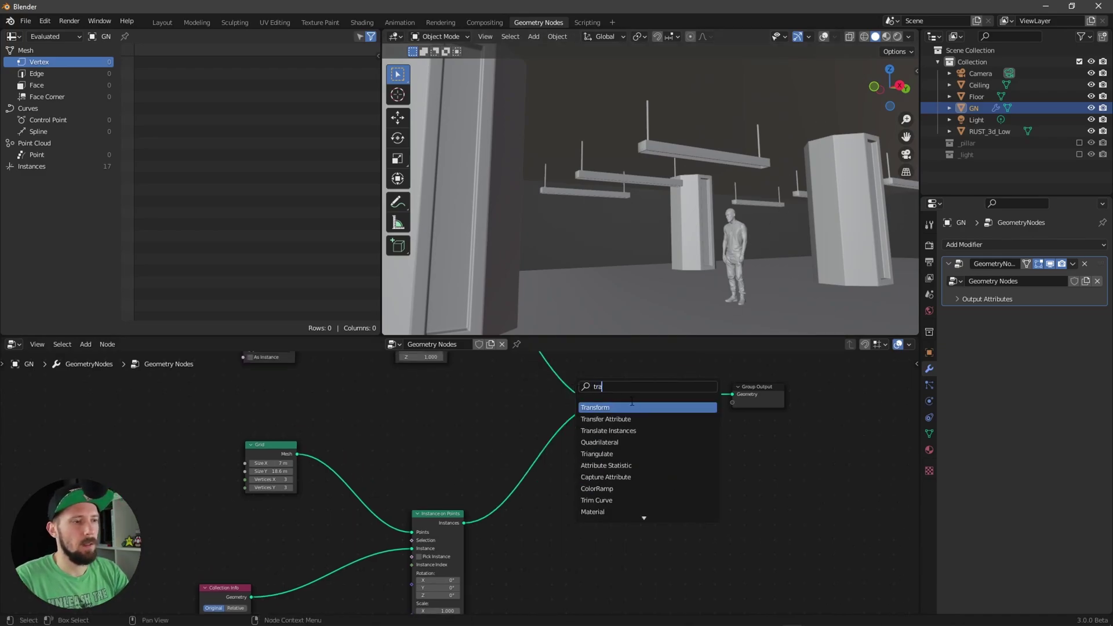
{"action": "type", "text": "ns"}
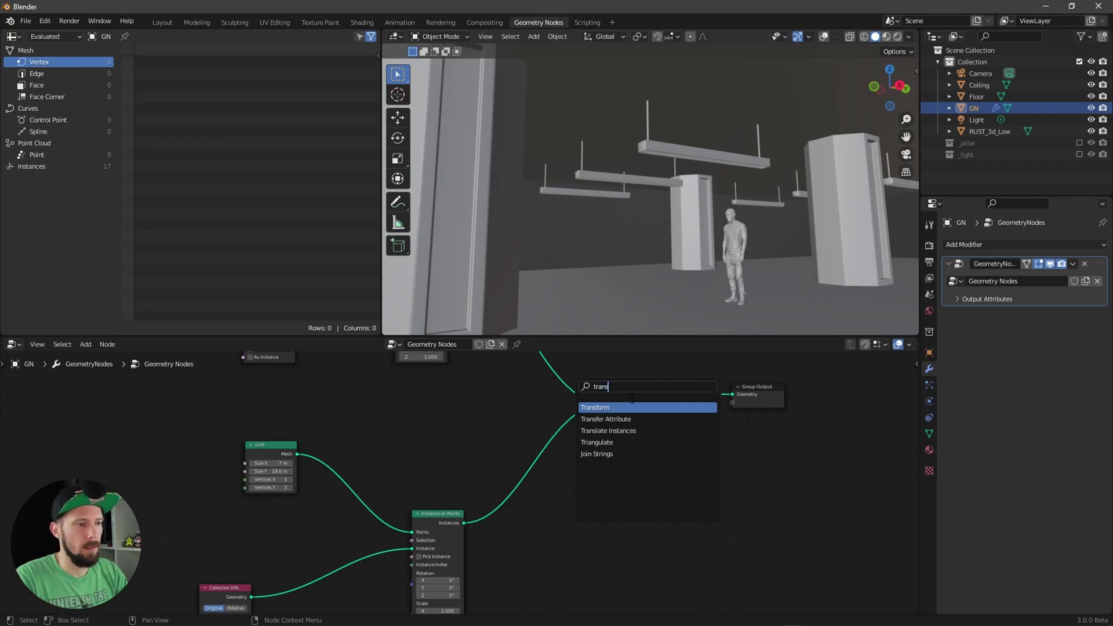
{"action": "key", "text": "Down"}
{"action": "key", "text": "Down"}
{"action": "key", "text": "Return"}
{"action": "left_click", "coordinate": [592, 470]}
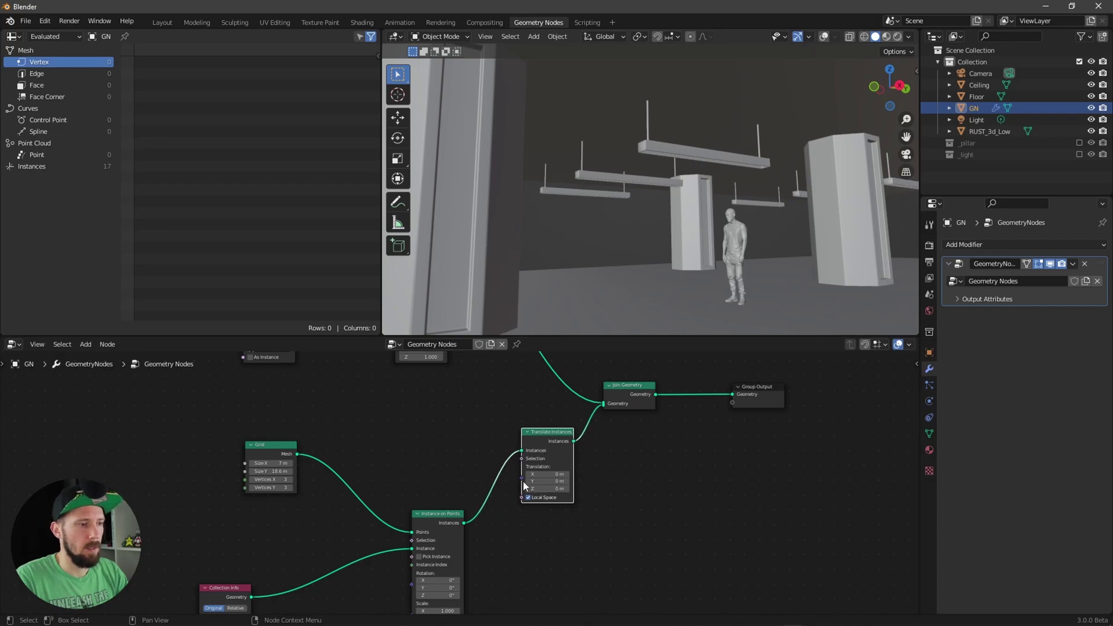
{"action": "left_click_drag", "start_coordinate": [557, 486], "coordinate": [571, 486]}
{"action": "middle_click_drag", "start_coordinate": [771, 220], "coordinate": [658, 240]}
Step: Orbit around the lit platform, then bring up Blender's taskbar jump list
{"action": "mouse_move", "coordinate": [714, 256]}
{"action": "middle_mouse_down"}
{"action": "mouse_move", "coordinate": [770, 255]}
{"action": "mouse_move", "coordinate": [669, 258]}
{"action": "mouse_move", "coordinate": [705, 260]}
{"action": "middle_mouse_up"}
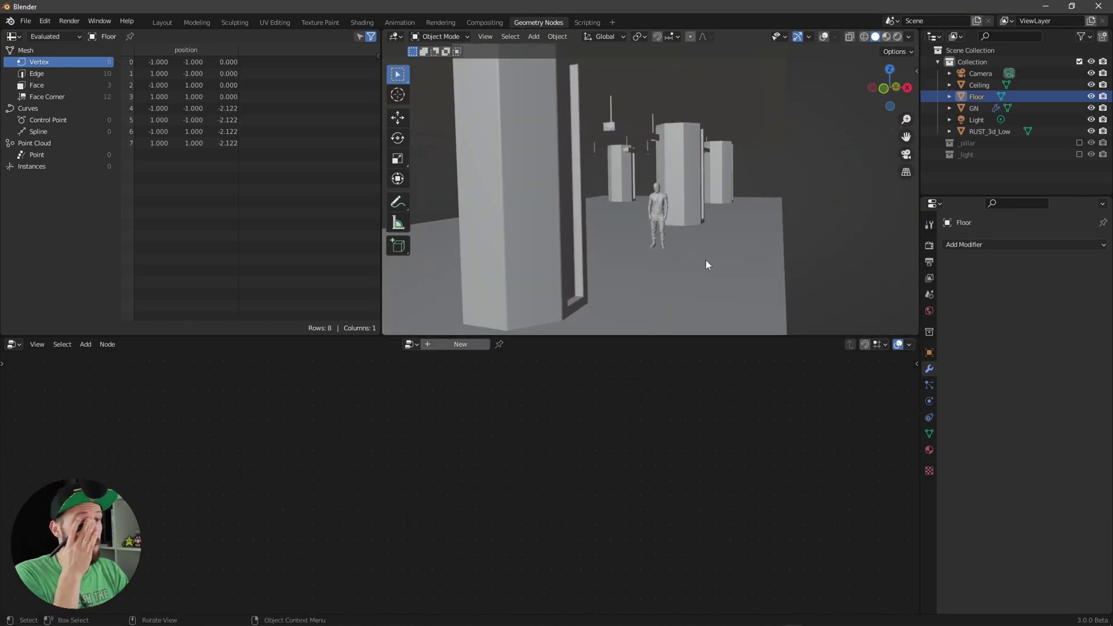
{"action": "middle_click_drag", "start_coordinate": [692, 226], "coordinate": [686, 269]}
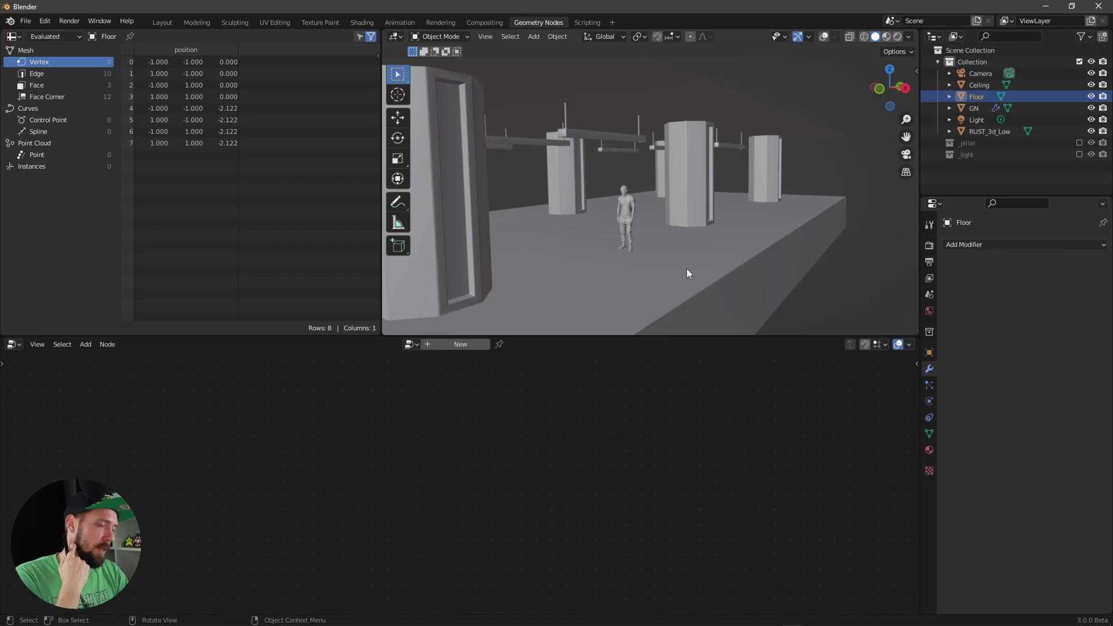
{"action": "middle_click_drag", "start_coordinate": [759, 261], "coordinate": [719, 278]}
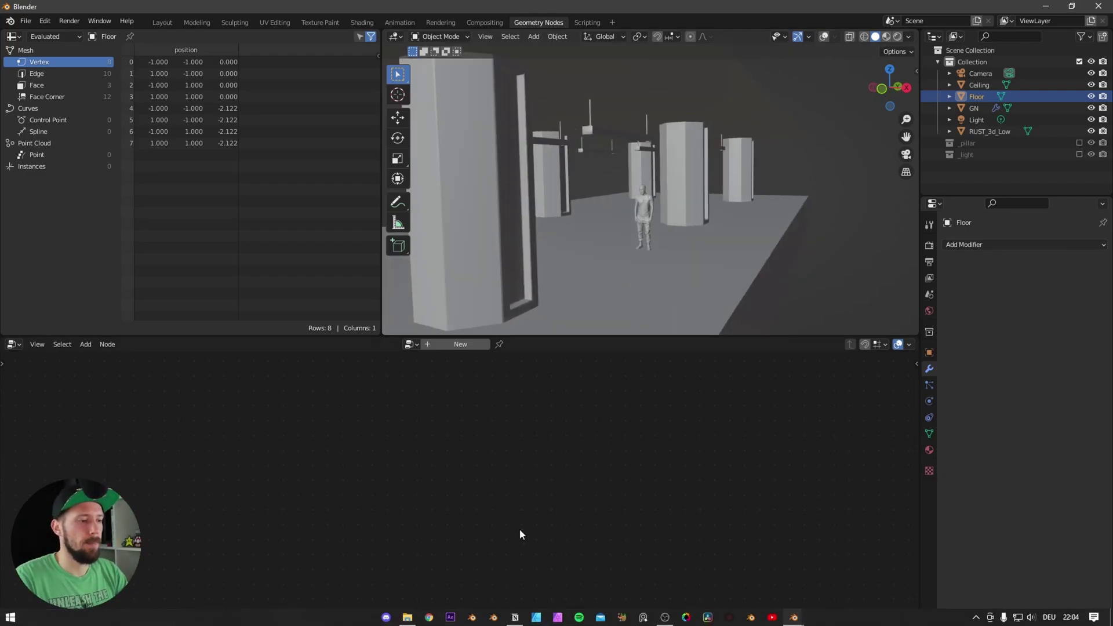
{"action": "right_click", "coordinate": [793, 616]}
{"action": "left_click", "coordinate": [794, 617]}
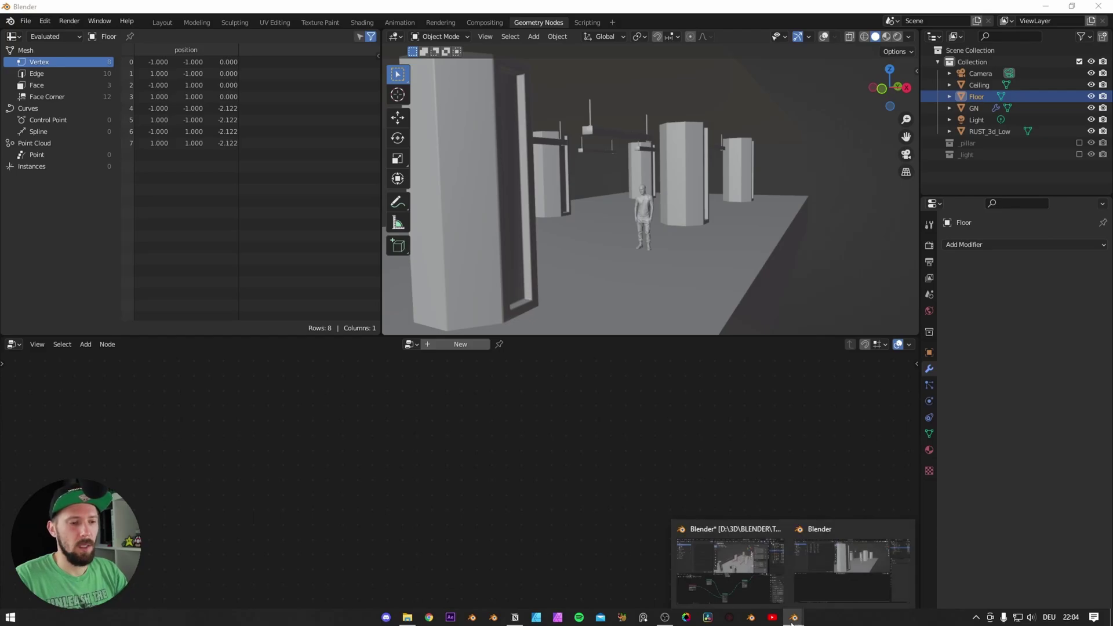
{"action": "right_click", "coordinate": [793, 618]}
Step: In a new Blender showing SubwayCar_Compiled.blend, select and copy the SubwayCar object
{"action": "left_click", "coordinate": [767, 559]}
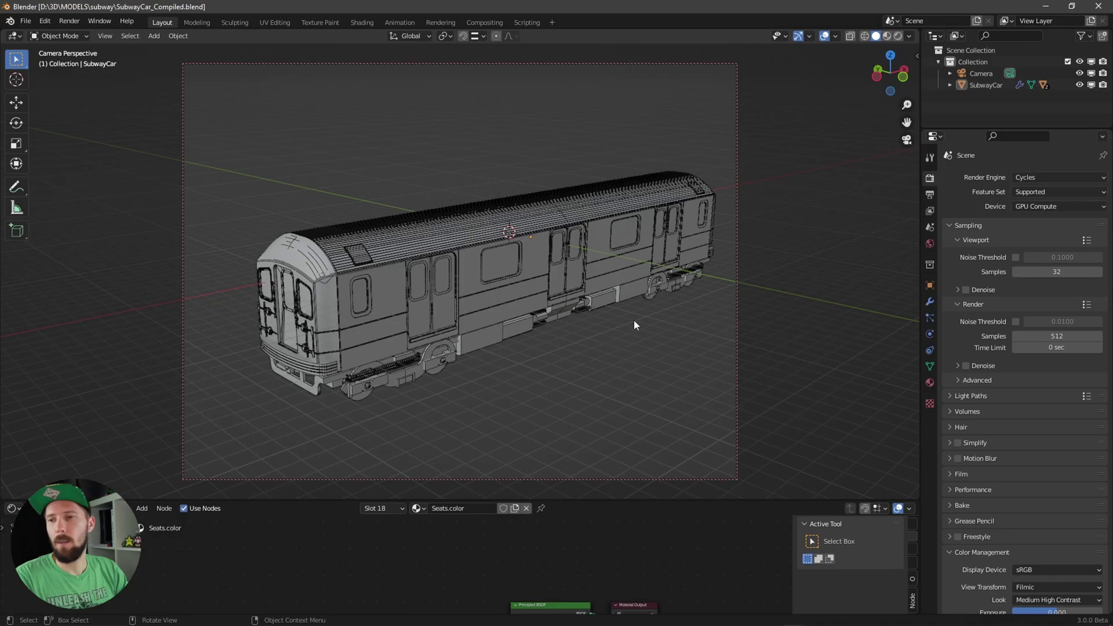
{"action": "middle_click_drag", "start_coordinate": [633, 320], "coordinate": [665, 281]}
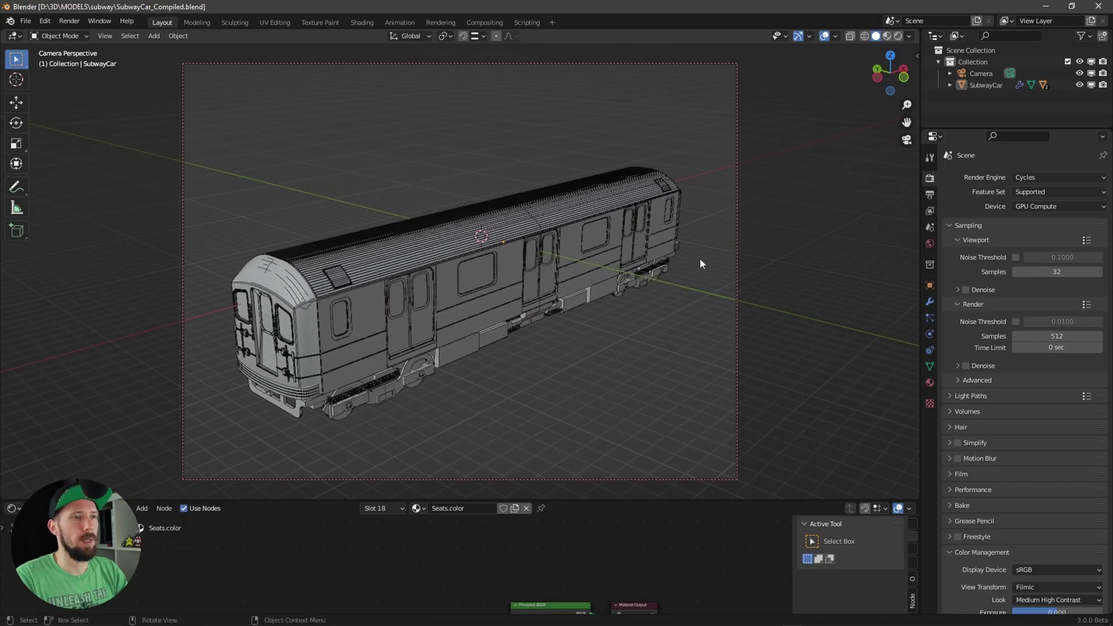
{"action": "left_click", "coordinate": [984, 85]}
{"action": "middle_click_drag", "start_coordinate": [727, 266], "coordinate": [892, 169]}
{"action": "left_click", "coordinate": [771, 249]}
{"action": "left_click", "coordinate": [996, 85]}
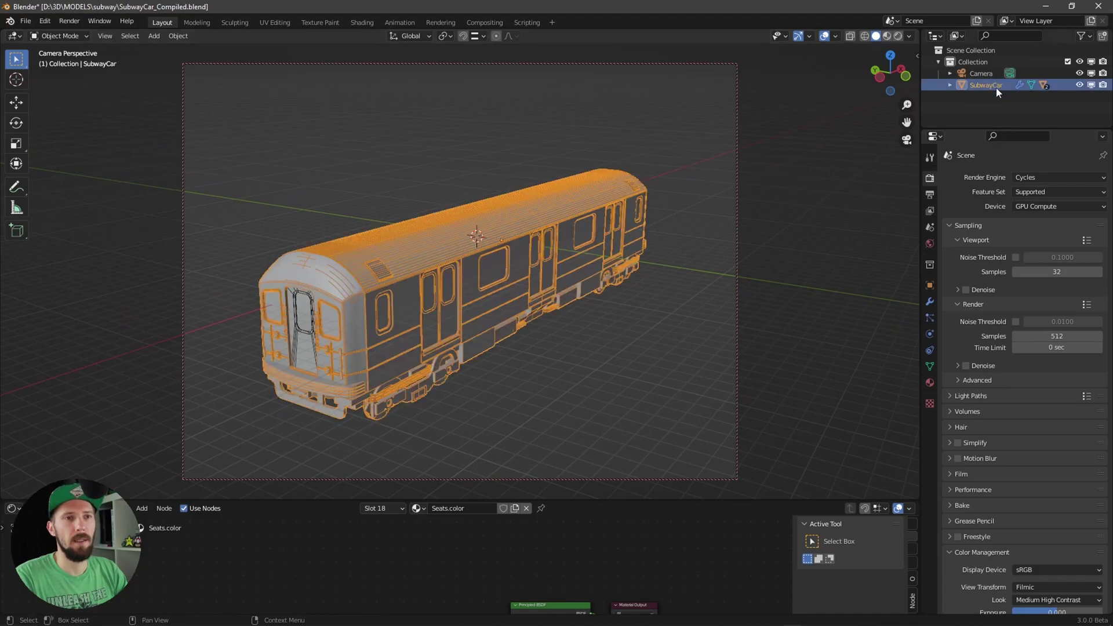
{"action": "left_click", "coordinate": [974, 112]}
{"action": "left_click", "coordinate": [987, 86]}
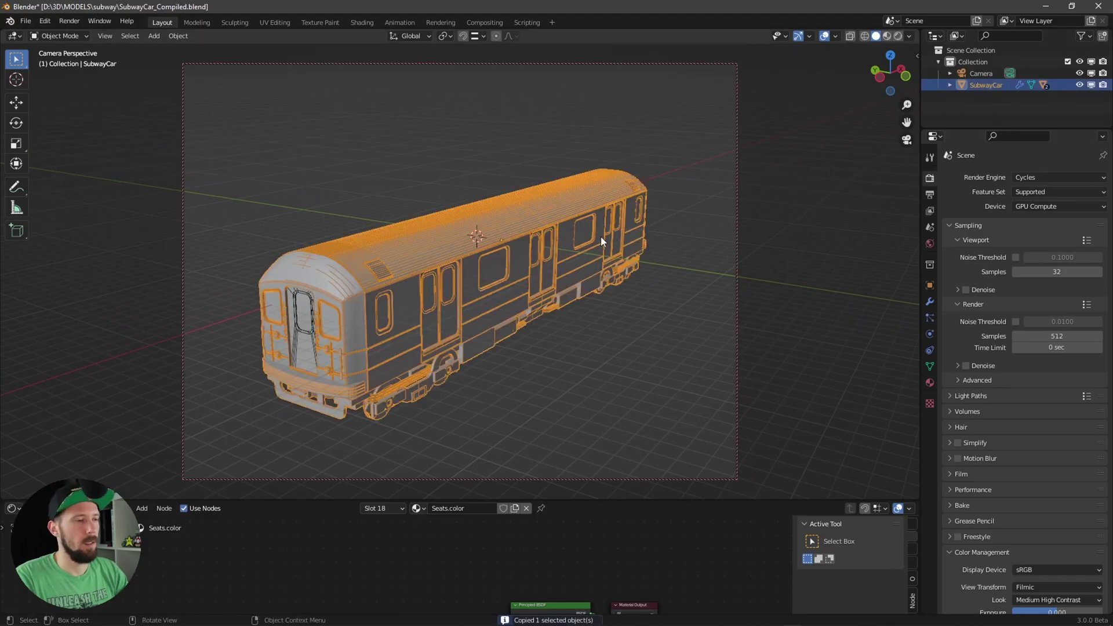
{"action": "key", "text": "alt+Tab"}
Step: Back in the station file's Layout workspace, paste the SubwayCar object with Ctrl+V
{"action": "left_click", "coordinate": [799, 246]}
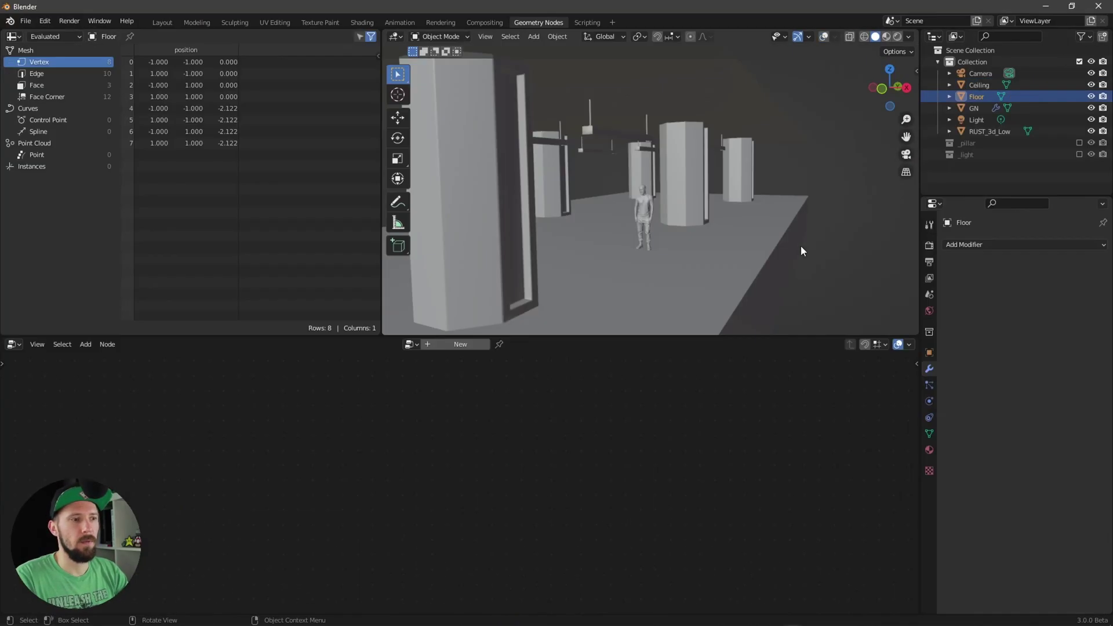
{"action": "middle_click_drag", "start_coordinate": [782, 254], "coordinate": [739, 249]}
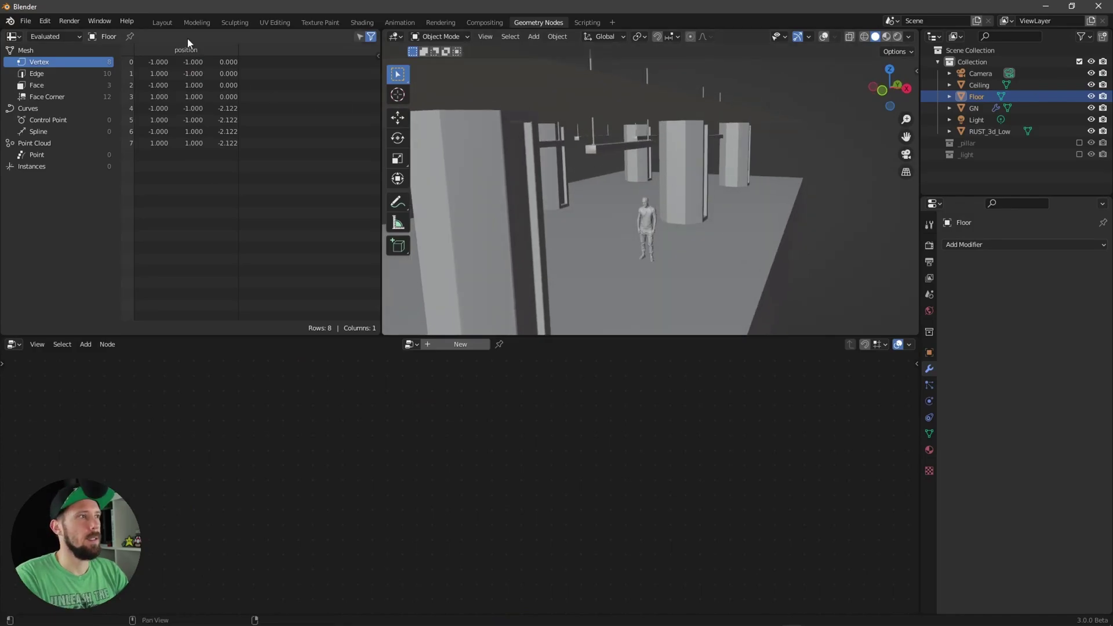
{"action": "left_click", "coordinate": [162, 22]}
{"action": "scroll", "coordinate": [555, 287], "scroll_direction": "down", "scroll_amount": 5}
{"action": "middle_click_drag", "start_coordinate": [554, 288], "coordinate": [527, 280]}
{"action": "key", "text": "ctrl+v"}
{"action": "mouse_move", "coordinate": [665, 342]}
{"action": "middle_mouse_down"}
{"action": "mouse_move", "coordinate": [669, 354]}
{"action": "mouse_move", "coordinate": [658, 347]}
{"action": "mouse_move", "coordinate": [642, 372]}
{"action": "mouse_move", "coordinate": [658, 353]}
{"action": "middle_mouse_up"}
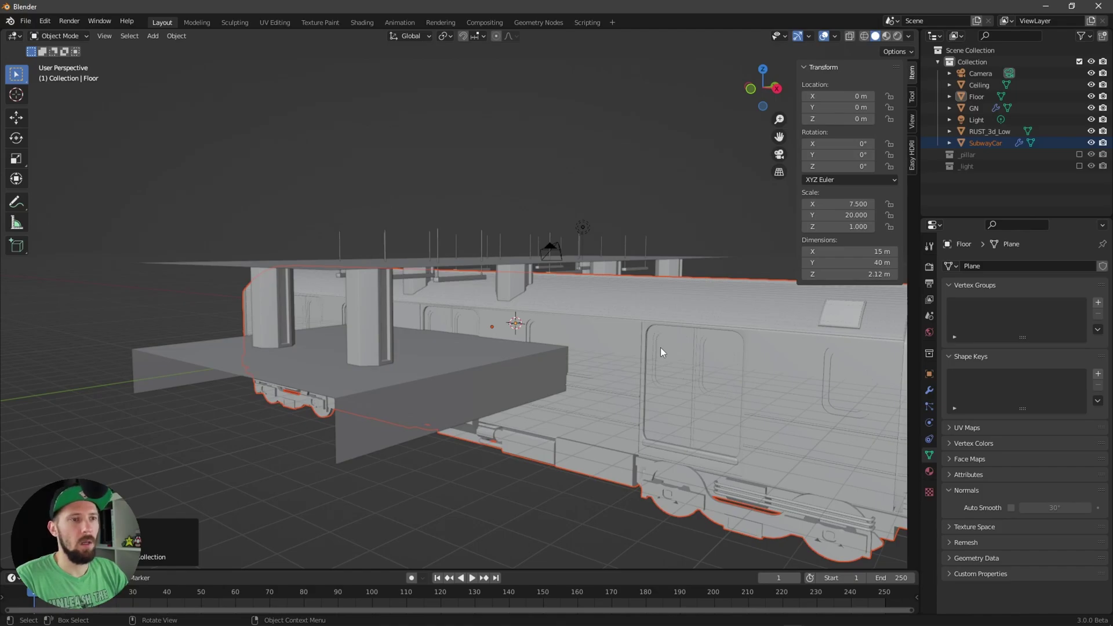
Step: Scale the SubwayCar by 0.467 and rotate it 90° about Z
{"action": "left_click", "coordinate": [982, 143]}
{"action": "key", "text": "s"}
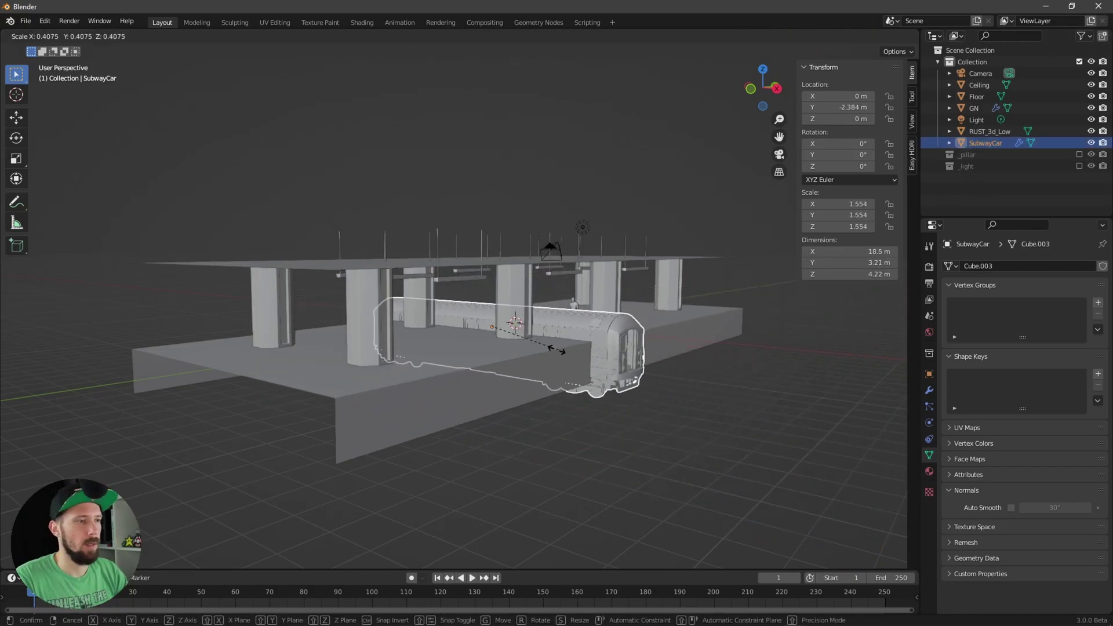
{"action": "left_click", "coordinate": [570, 352]}
{"action": "left_click_drag", "start_coordinate": [844, 167], "coordinate": [867, 184]}
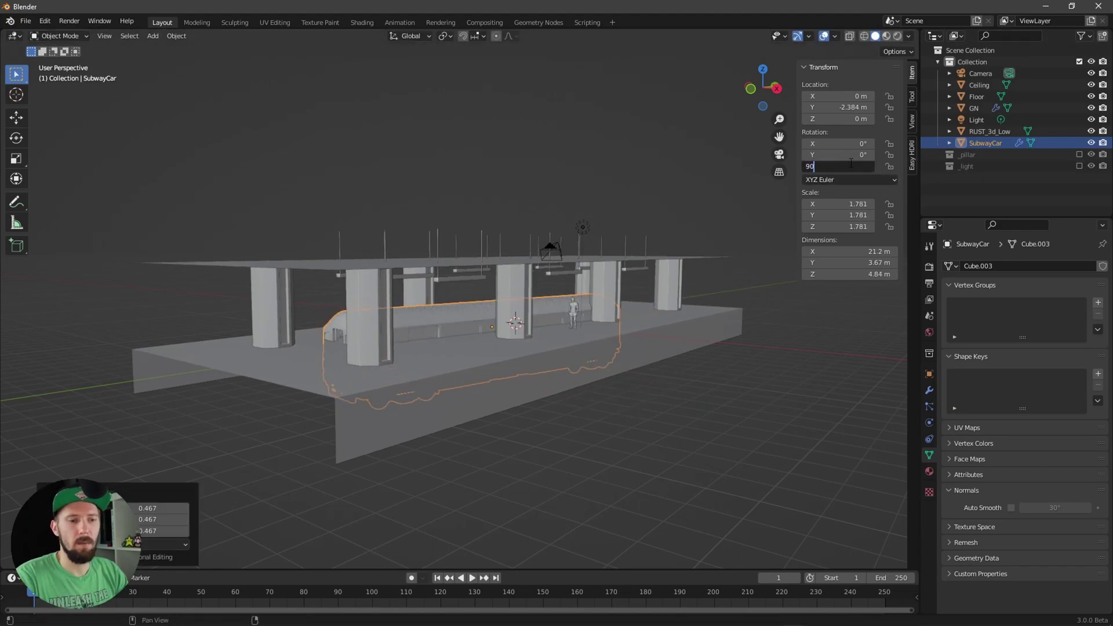
{"action": "key", "text": "Return"}
{"action": "middle_click_drag", "start_coordinate": [440, 272], "coordinate": [521, 283]}
Step: Raise the subway car vertically, comparing its size with the RUST_3d_Low figure
{"action": "left_click", "coordinate": [981, 137]}
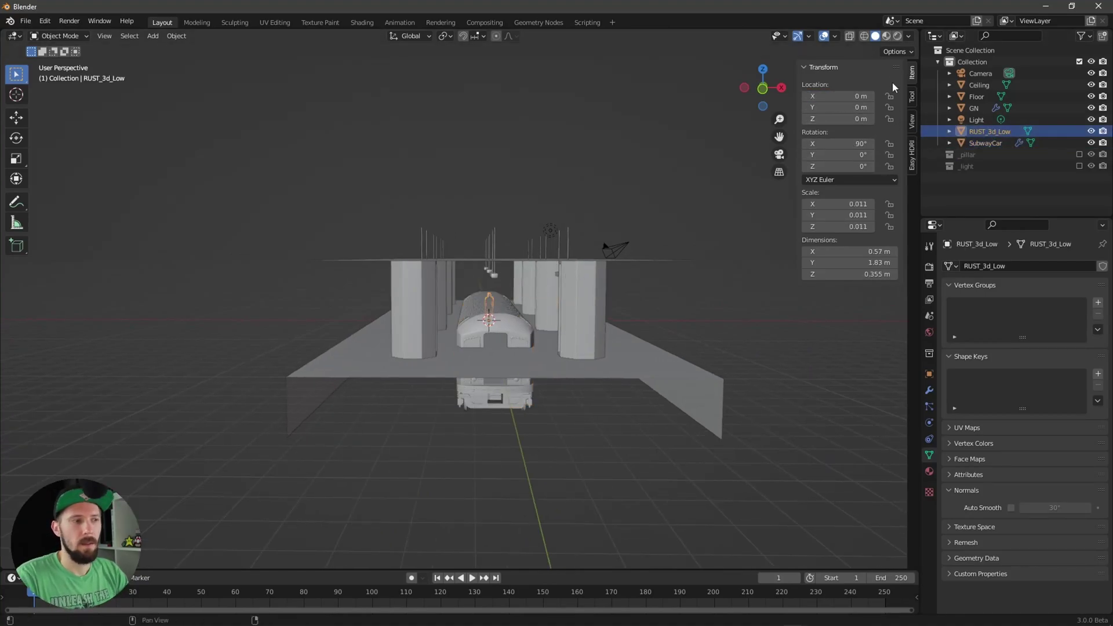
{"action": "middle_click_drag", "start_coordinate": [892, 86], "coordinate": [653, 330]}
{"action": "left_click", "coordinate": [653, 330]}
{"action": "key", "text": "g"}
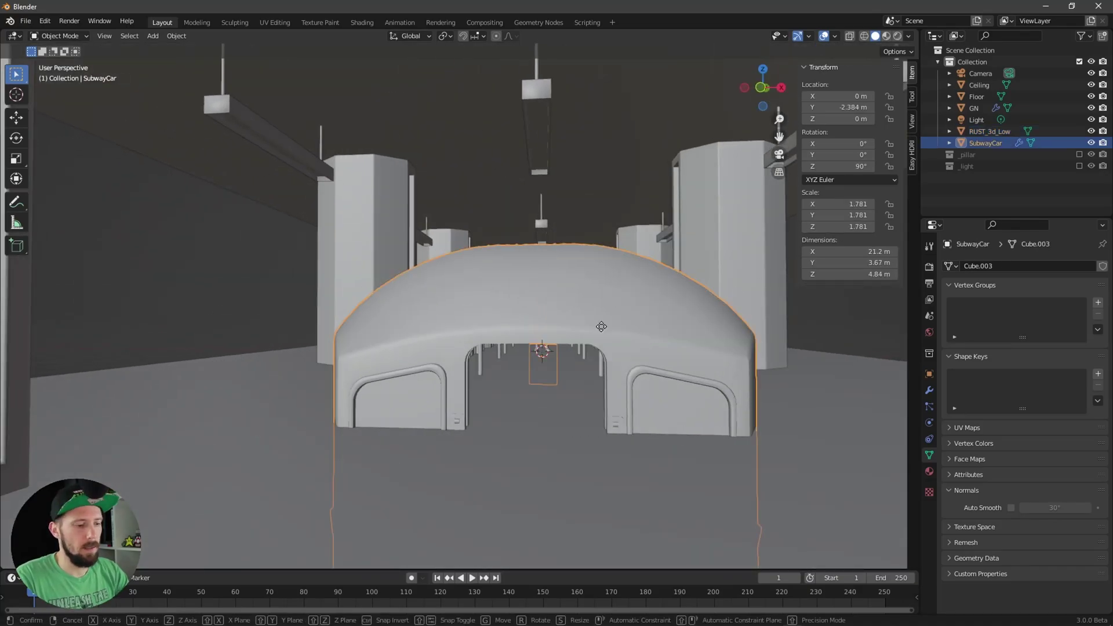
{"action": "key", "text": "z"}
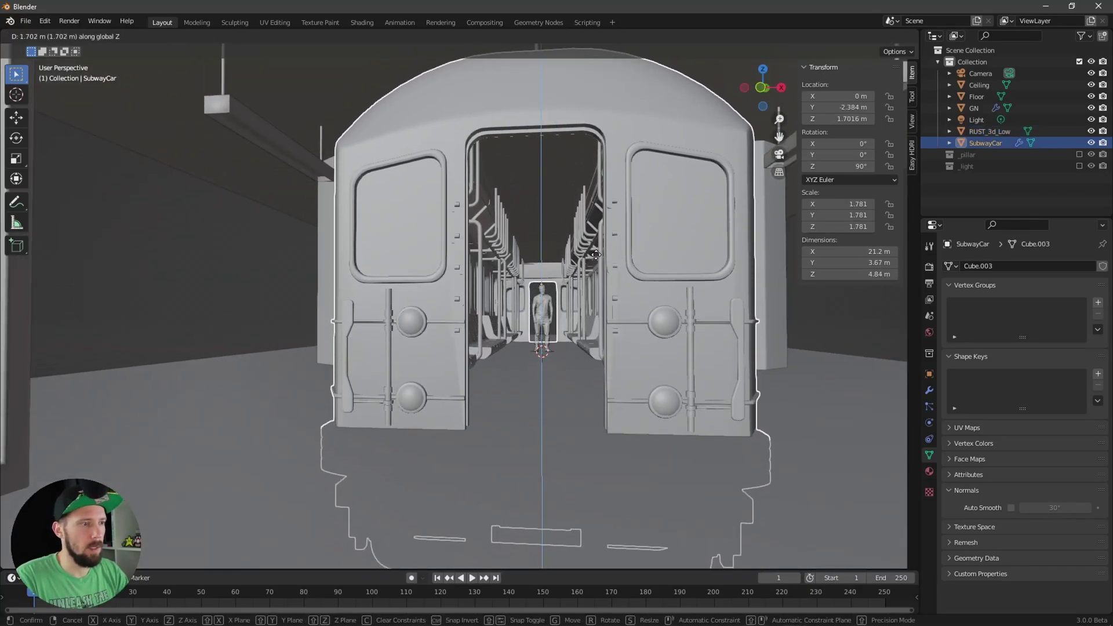
{"action": "left_click", "coordinate": [628, 265]}
{"action": "mouse_move", "coordinate": [629, 265]}
{"action": "middle_mouse_down"}
{"action": "mouse_move", "coordinate": [642, 274]}
{"action": "mouse_move", "coordinate": [627, 271]}
{"action": "middle_mouse_up"}
{"action": "key", "text": "g"}
{"action": "key", "text": "z"}
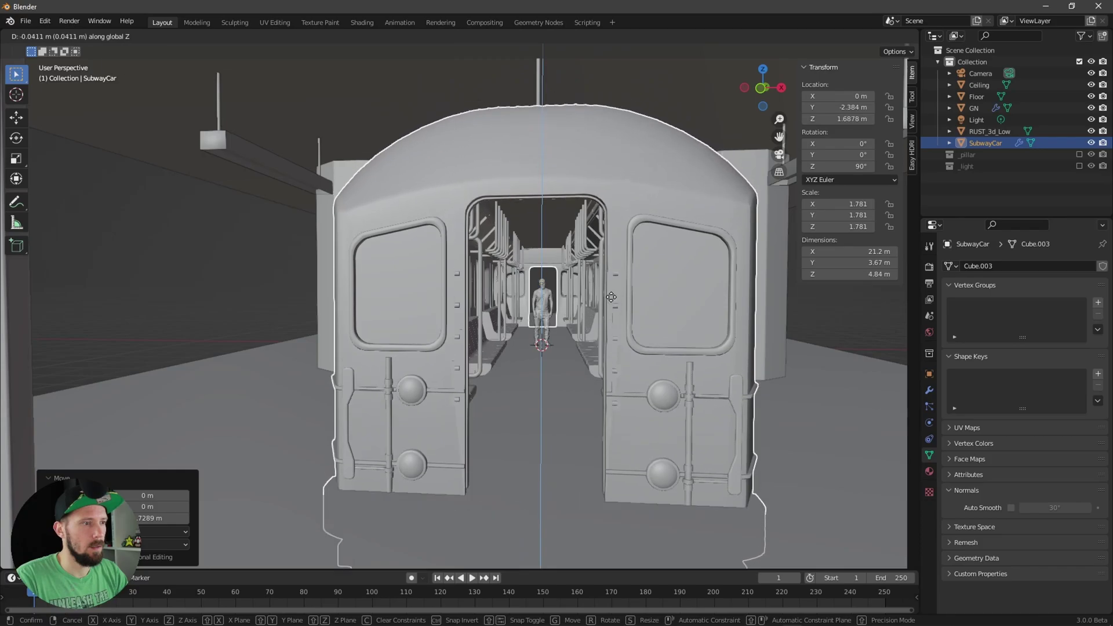
{"action": "left_click", "coordinate": [627, 298]}
{"action": "middle_click_drag", "start_coordinate": [627, 298], "coordinate": [636, 319]}
{"action": "scroll", "coordinate": [569, 304], "scroll_direction": "down", "scroll_amount": 3}
{"action": "scroll", "coordinate": [565, 313], "scroll_direction": "up", "scroll_amount": 3}
{"action": "scroll", "coordinate": [682, 309], "scroll_direction": "down", "scroll_amount": 4}
Step: Scale the car by 0.89 and set its height to Z 1.5376 m
{"action": "key", "text": "s"}
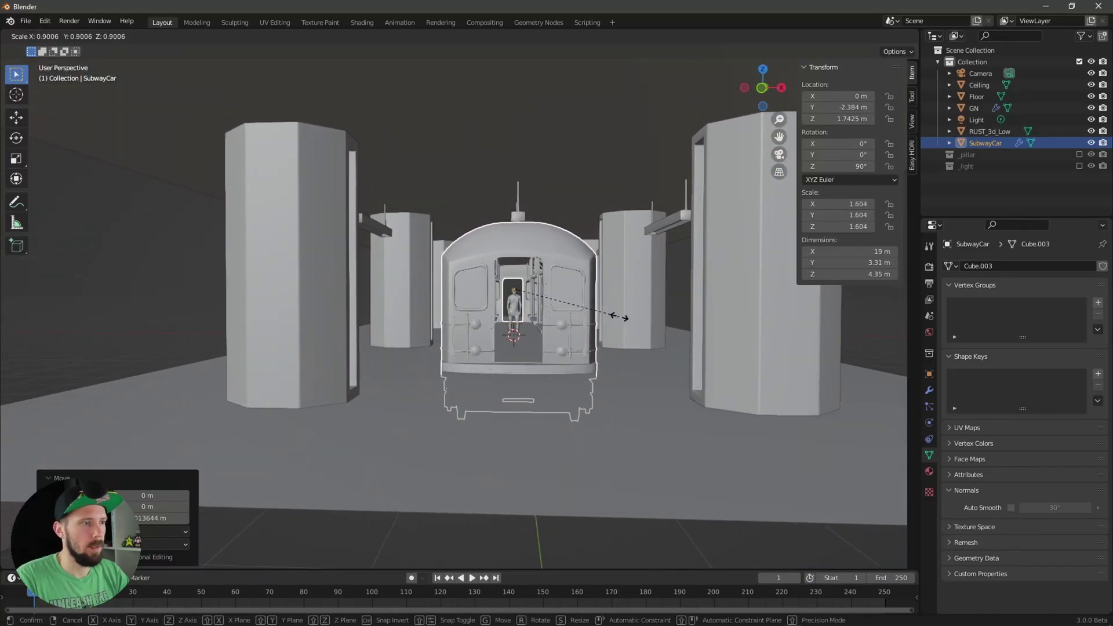
{"action": "left_click", "coordinate": [618, 316]}
{"action": "scroll", "coordinate": [627, 294], "scroll_direction": "up", "scroll_amount": 6}
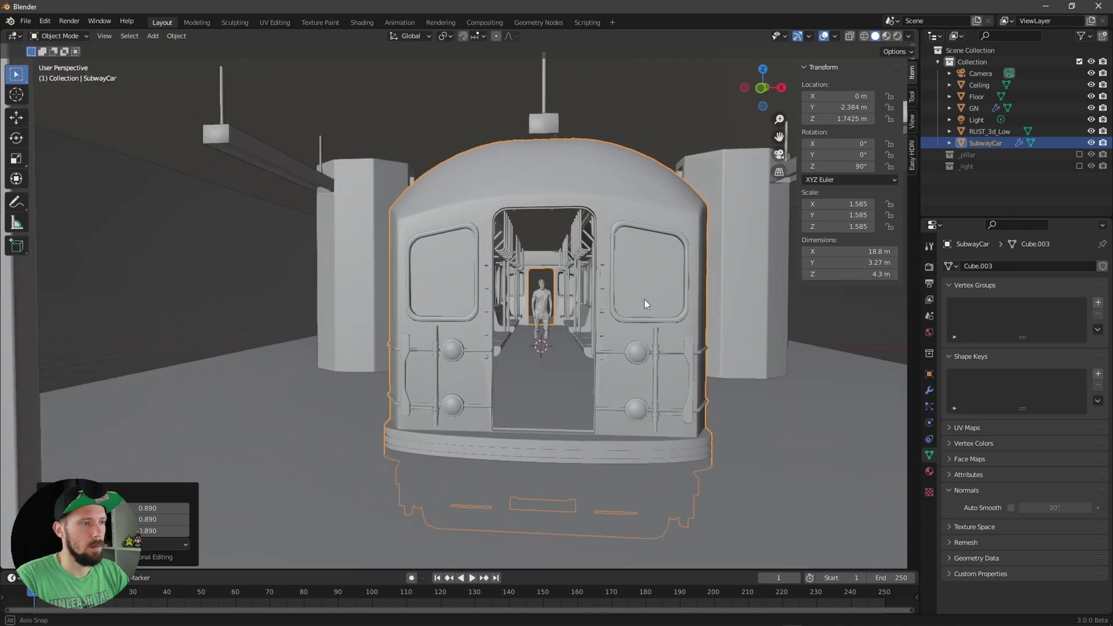
{"action": "key", "text": "g"}
{"action": "key", "text": "z"}
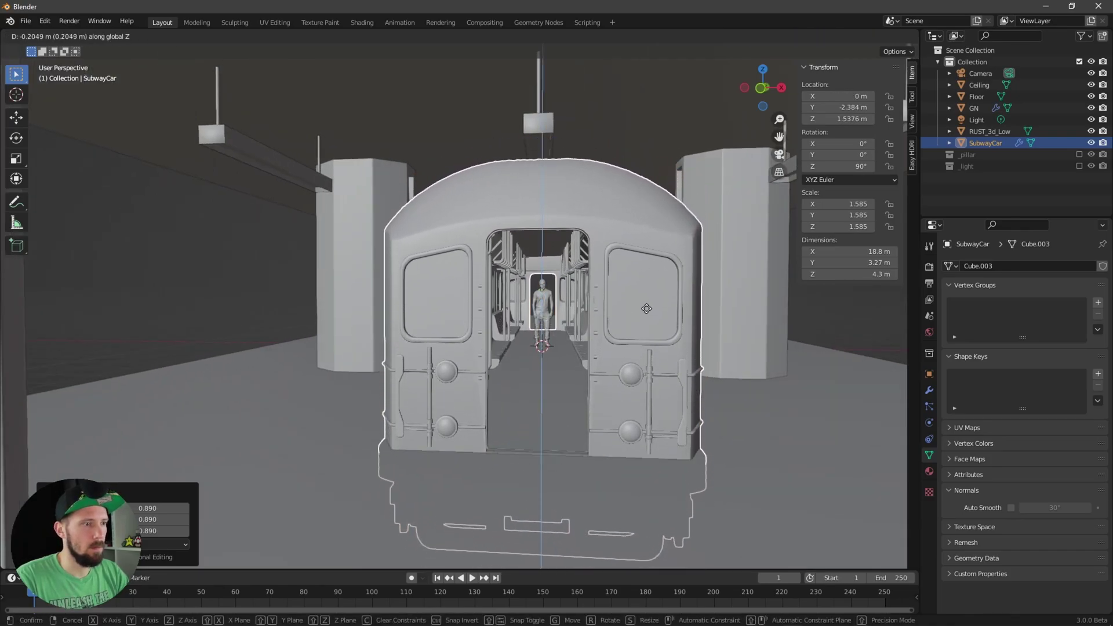
{"action": "left_click", "coordinate": [648, 313]}
{"action": "scroll", "coordinate": [648, 308], "scroll_direction": "down", "scroll_amount": 5}
{"action": "middle_click_drag", "start_coordinate": [633, 332], "coordinate": [607, 350]}
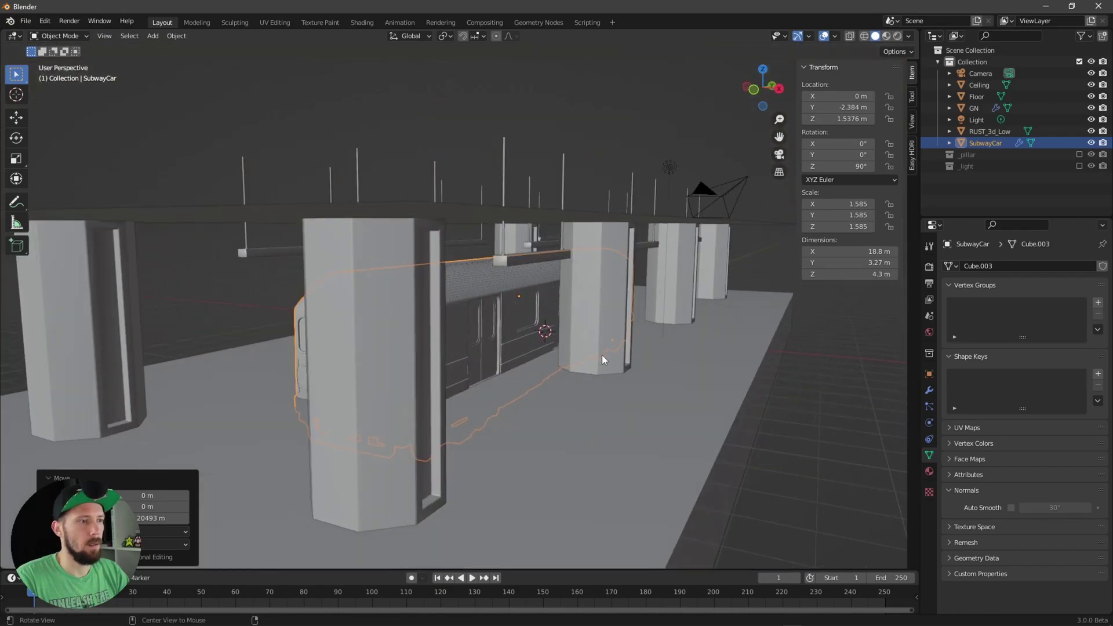
{"action": "scroll", "coordinate": [606, 321], "scroll_direction": "up", "scroll_amount": 3}
{"action": "scroll", "coordinate": [631, 340], "scroll_direction": "down", "scroll_amount": 6}
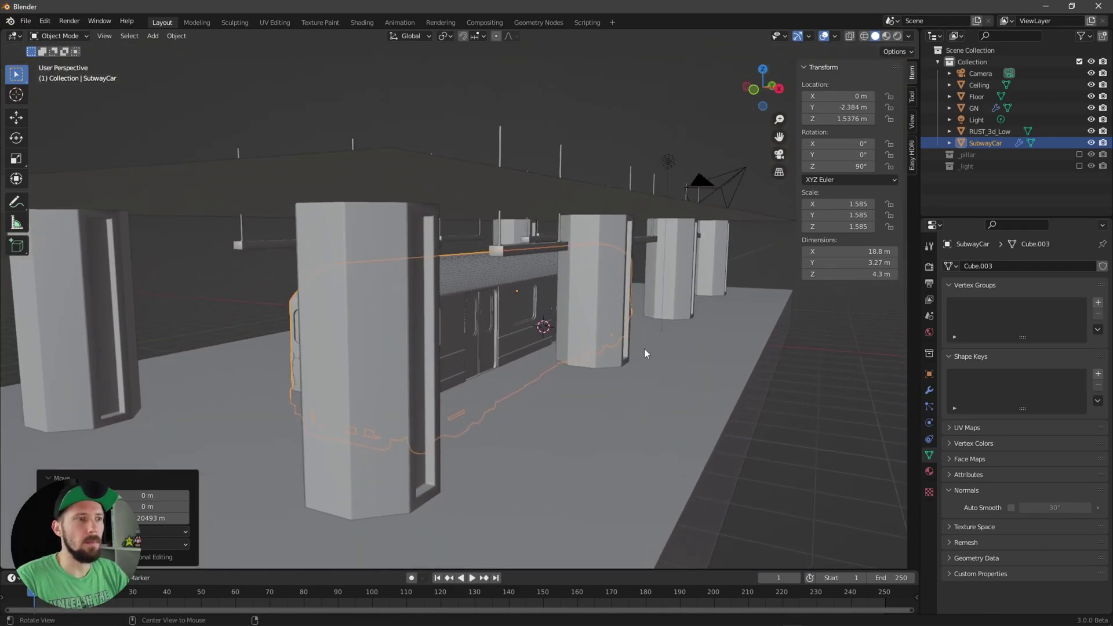
Step: Move the subway car along X to sit beside the platform edge
{"action": "key", "text": "g"}
{"action": "key", "text": "x"}
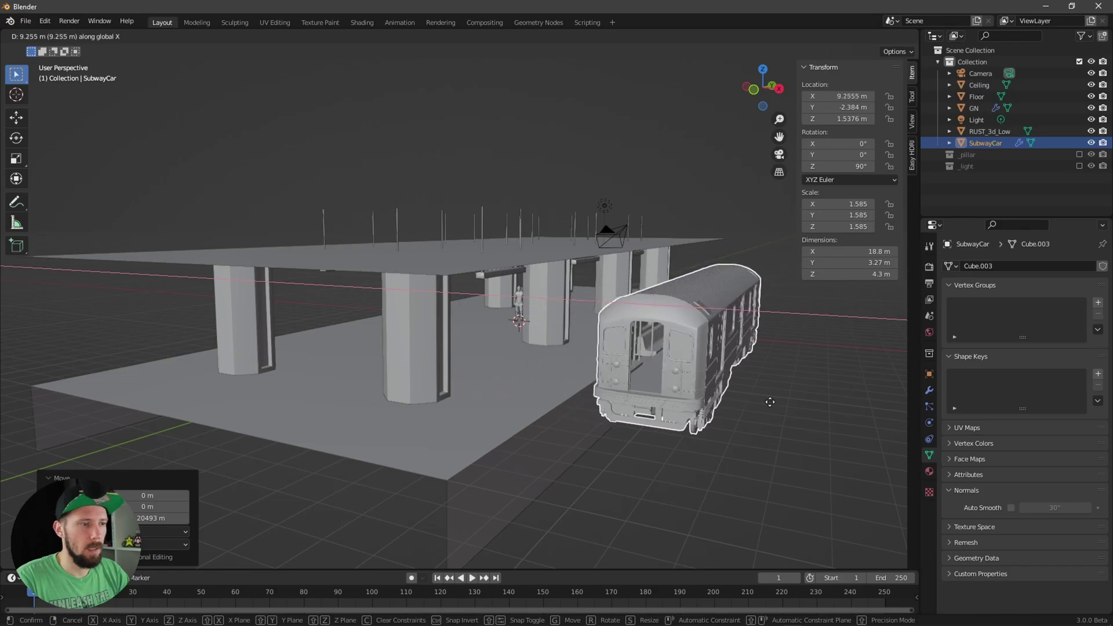
{"action": "left_click", "coordinate": [765, 407]}
{"action": "middle_click_drag", "start_coordinate": [764, 403], "coordinate": [645, 390]}
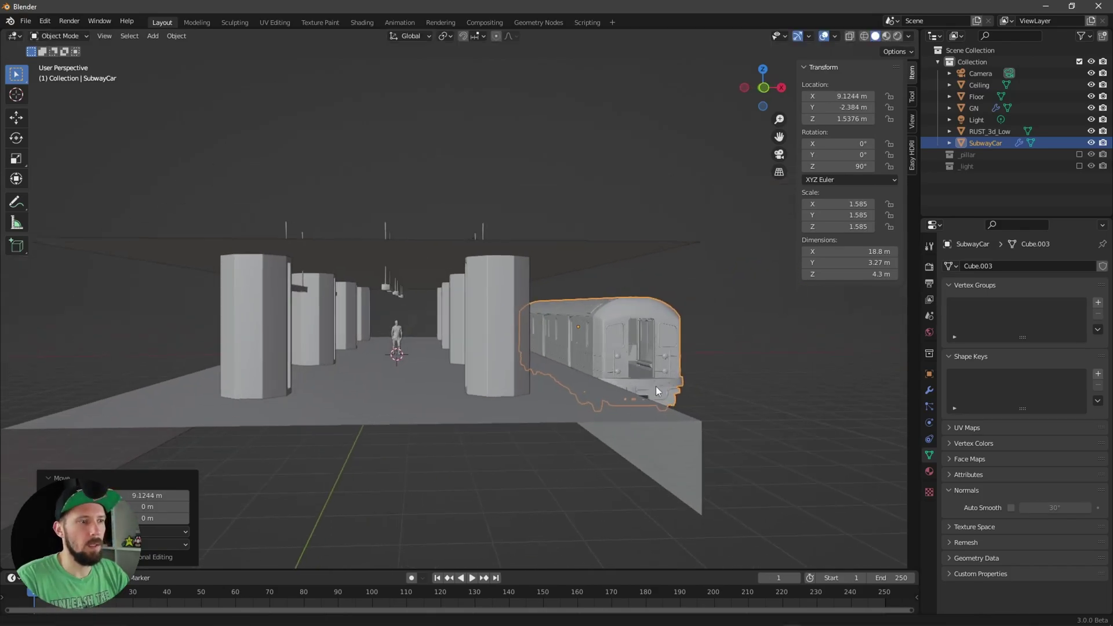
{"action": "scroll", "coordinate": [808, 328], "scroll_direction": "up", "scroll_amount": 5}
{"action": "middle_click_drag", "start_coordinate": [808, 328], "coordinate": [697, 345]}
{"action": "scroll", "coordinate": [686, 340], "scroll_direction": "up", "scroll_amount": 4}
Step: Nudge the car 0.16 m further outward along X, to about X 9.29 m
{"action": "key", "text": "g"}
{"action": "key", "text": "y"}
{"action": "key", "text": "x"}
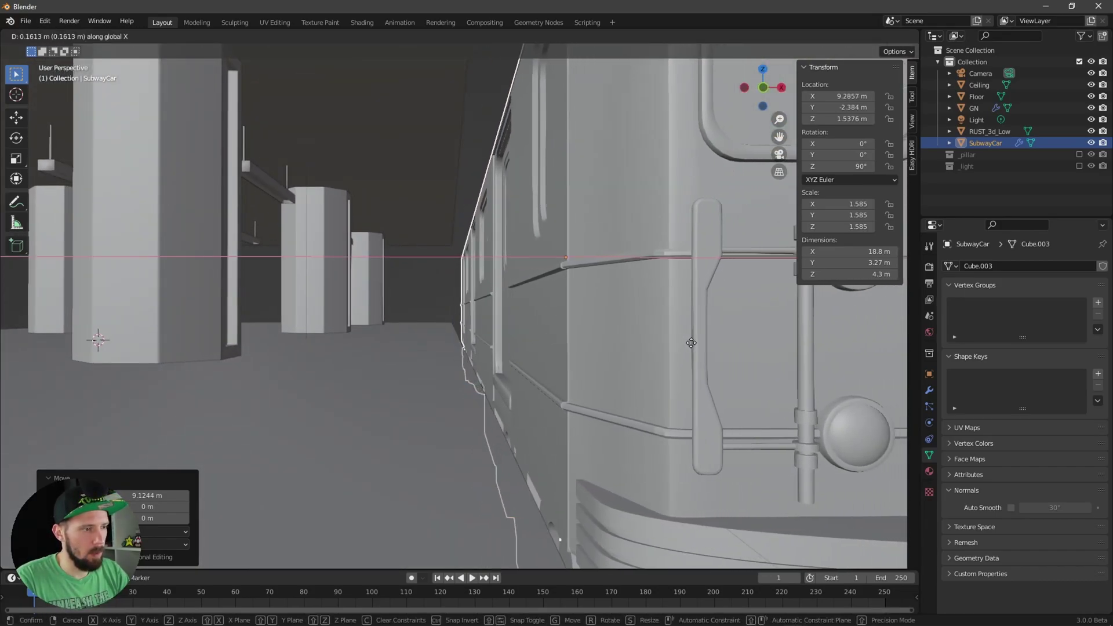
{"action": "left_click", "coordinate": [686, 346]}
{"action": "scroll", "coordinate": [686, 347], "scroll_direction": "down", "scroll_amount": 3}
{"action": "middle_click_drag", "start_coordinate": [686, 346], "coordinate": [616, 369]}
{"action": "scroll", "coordinate": [725, 351], "scroll_direction": "down", "scroll_amount": 3}
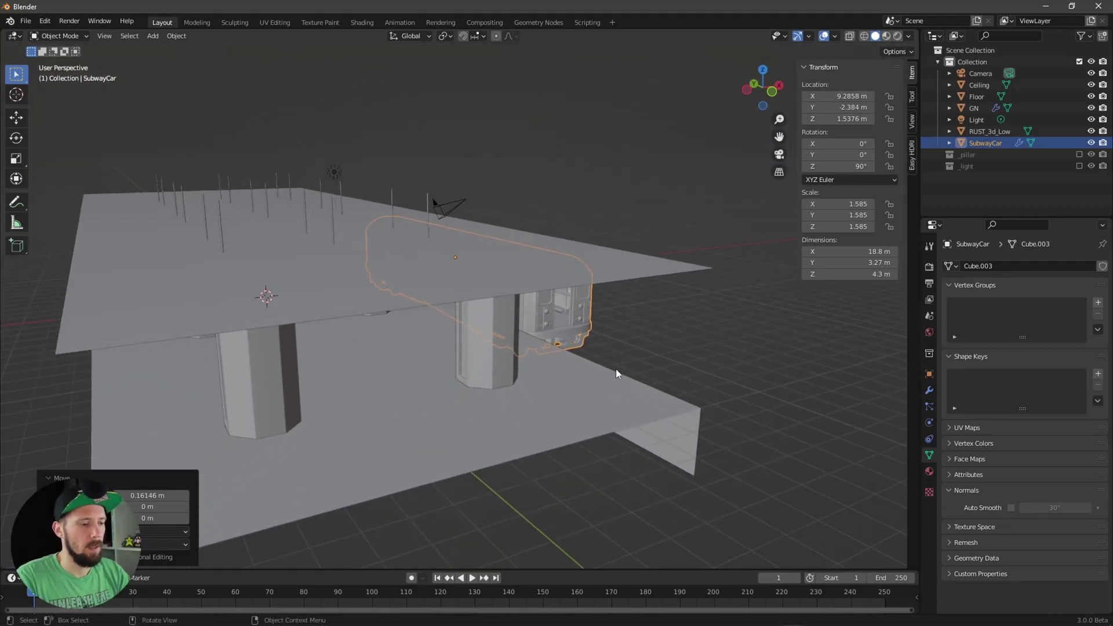
Step: Slide the car along Y to its starting spot at about Y -11.89 m
{"action": "key", "text": "g"}
{"action": "key", "text": "y"}
{"action": "left_click", "coordinate": [699, 448]}
{"action": "middle_click_drag", "start_coordinate": [699, 448], "coordinate": [582, 404]}
{"action": "scroll", "coordinate": [581, 410], "scroll_direction": "down", "scroll_amount": 3}
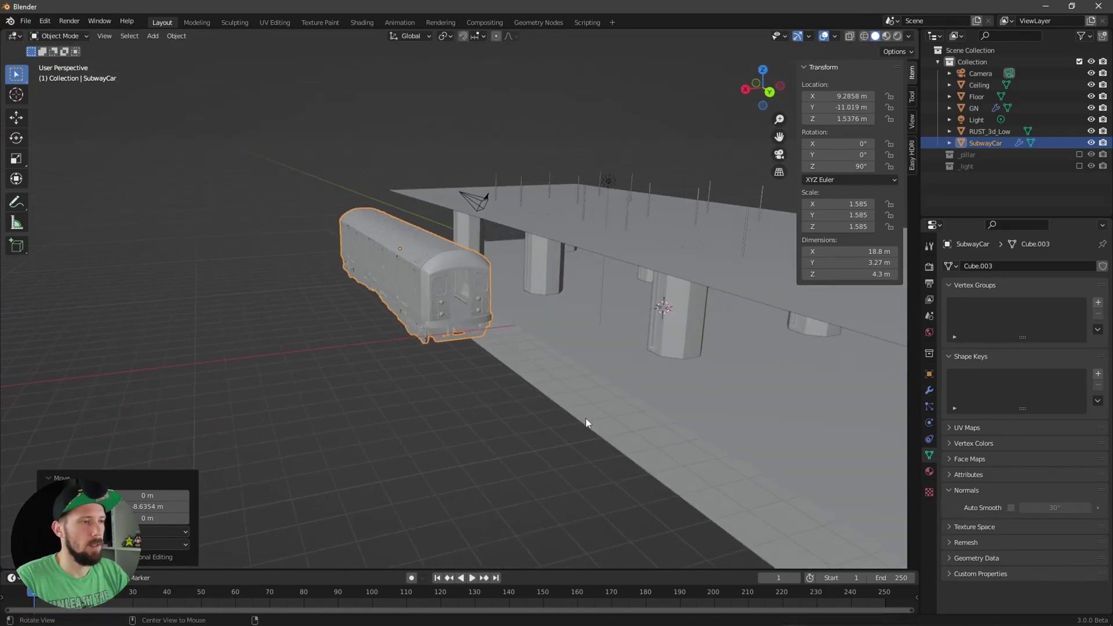
{"action": "key", "text": "g"}
{"action": "key", "text": "y"}
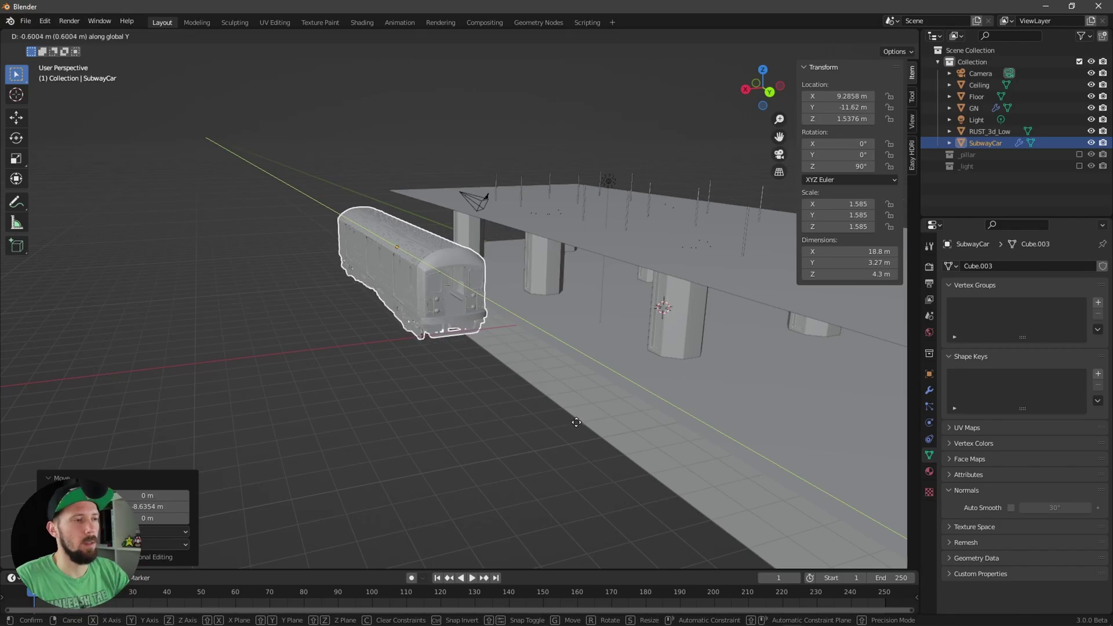
{"action": "left_click", "coordinate": [576, 422]}
{"action": "middle_click_drag", "start_coordinate": [577, 422], "coordinate": [690, 388]}
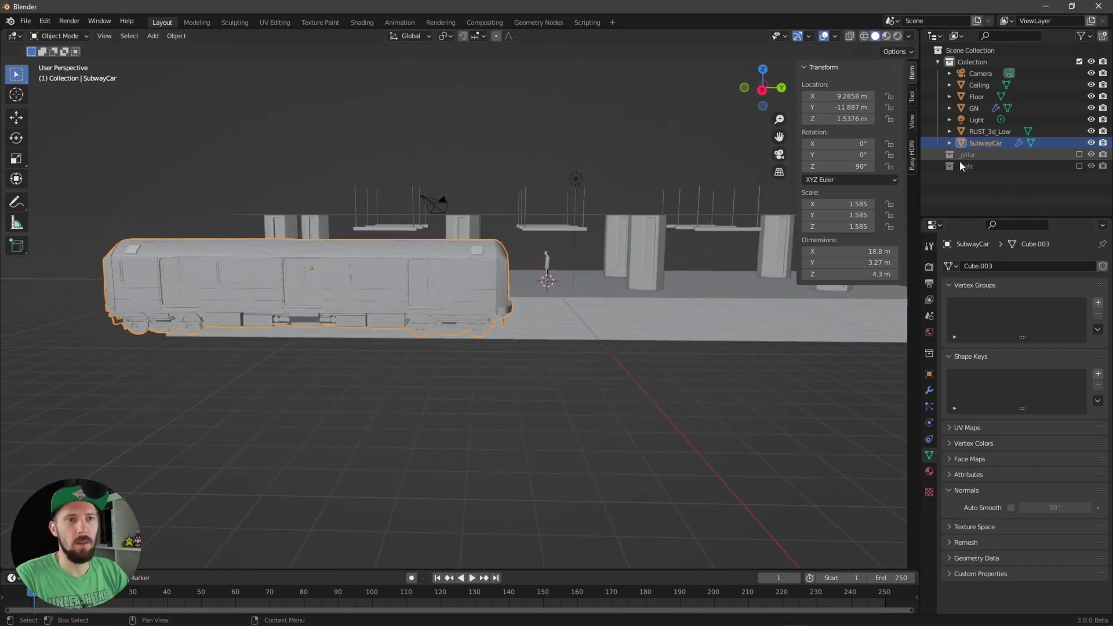
Step: Duplicate the car twice along Y, creating SubwayCar.001 and SubwayCar.002 spaced 18.955 m apart
{"action": "key", "text": "shift+d"}
{"action": "key", "text": "y"}
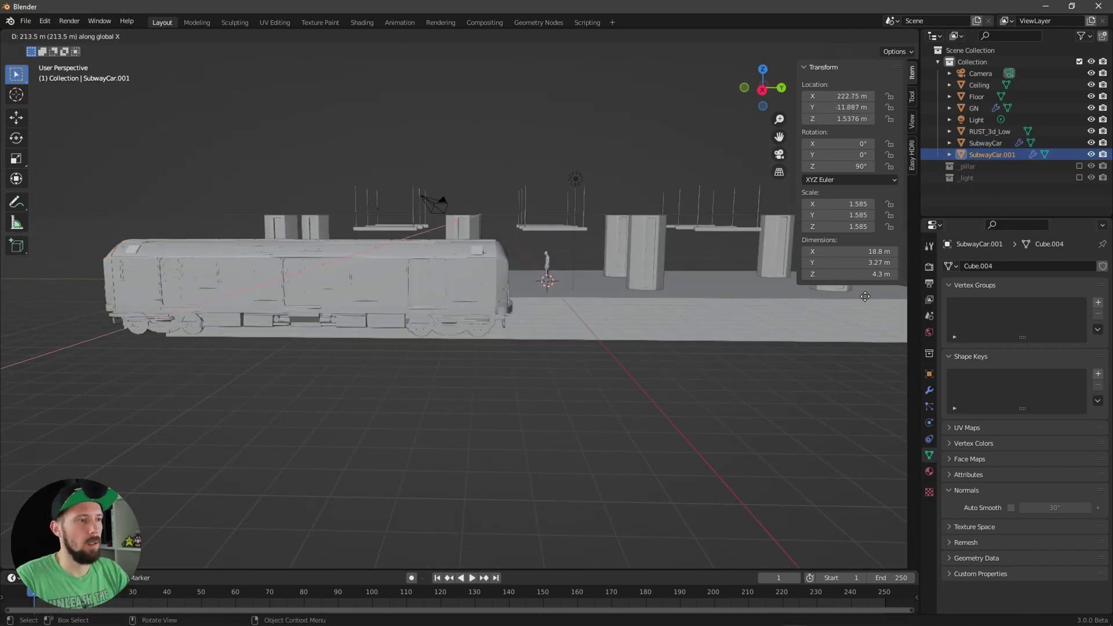
{"action": "left_click", "coordinate": [1043, 301]}
{"action": "middle_click_drag", "start_coordinate": [832, 348], "coordinate": [528, 357]}
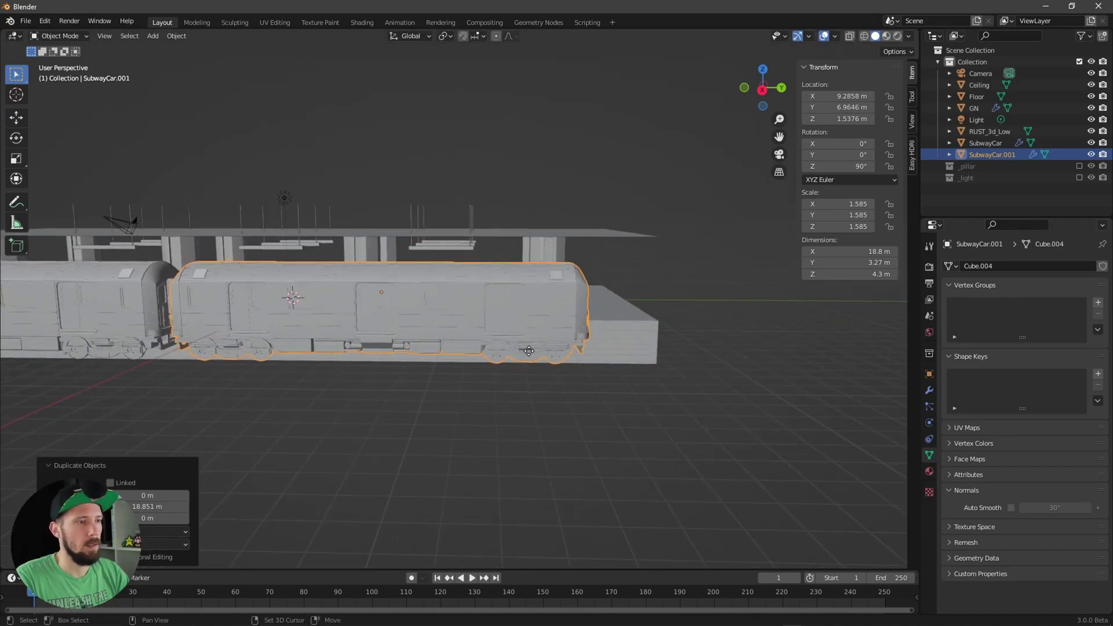
{"action": "key", "text": "shift+d"}
{"action": "key", "text": "y"}
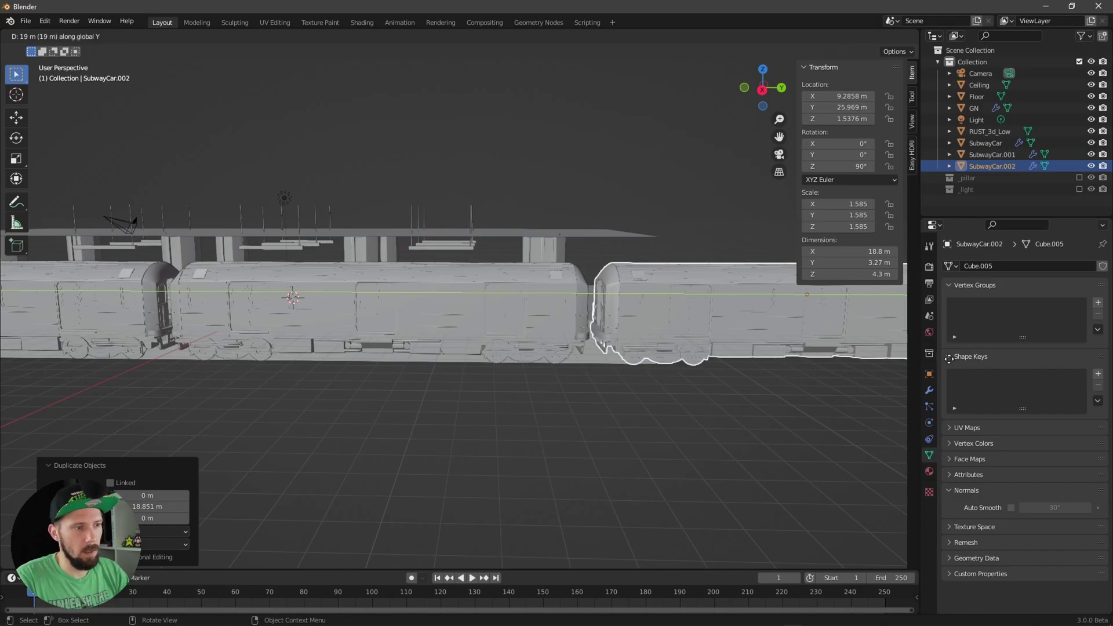
{"action": "left_click", "coordinate": [949, 361]}
{"action": "mouse_move", "coordinate": [747, 368]}
{"action": "middle_mouse_down"}
{"action": "mouse_move", "coordinate": [726, 371]}
{"action": "mouse_move", "coordinate": [859, 367]}
{"action": "mouse_move", "coordinate": [776, 365]}
{"action": "mouse_move", "coordinate": [736, 335]}
{"action": "mouse_move", "coordinate": [680, 359]}
{"action": "mouse_move", "coordinate": [715, 357]}
{"action": "mouse_move", "coordinate": [681, 381]}
{"action": "mouse_move", "coordinate": [714, 374]}
{"action": "mouse_move", "coordinate": [715, 355]}
{"action": "mouse_move", "coordinate": [733, 380]}
{"action": "middle_mouse_up"}
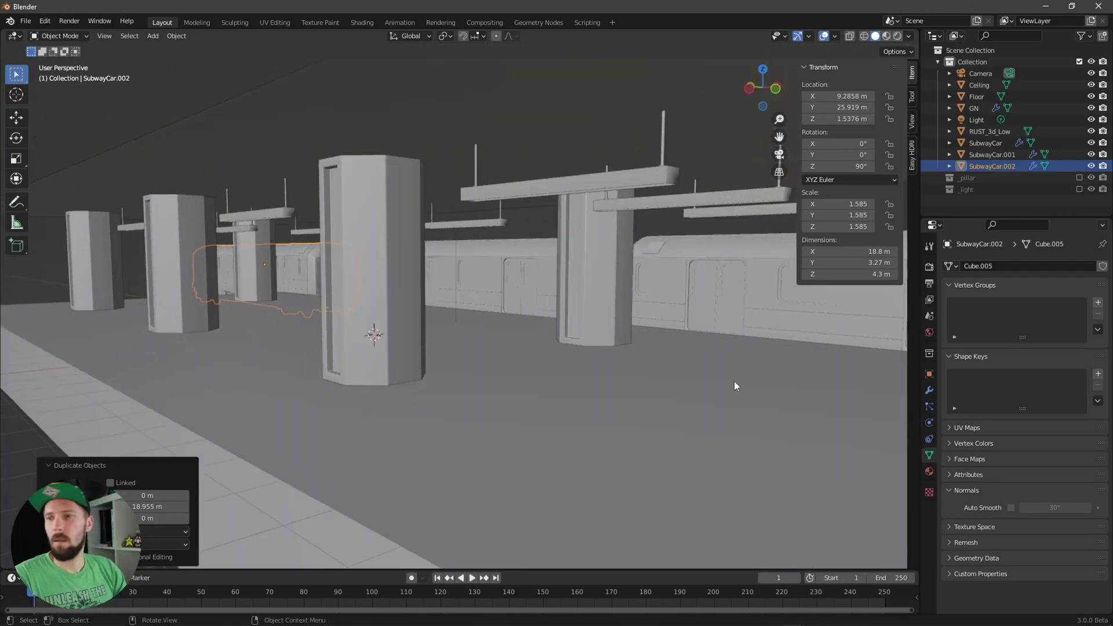